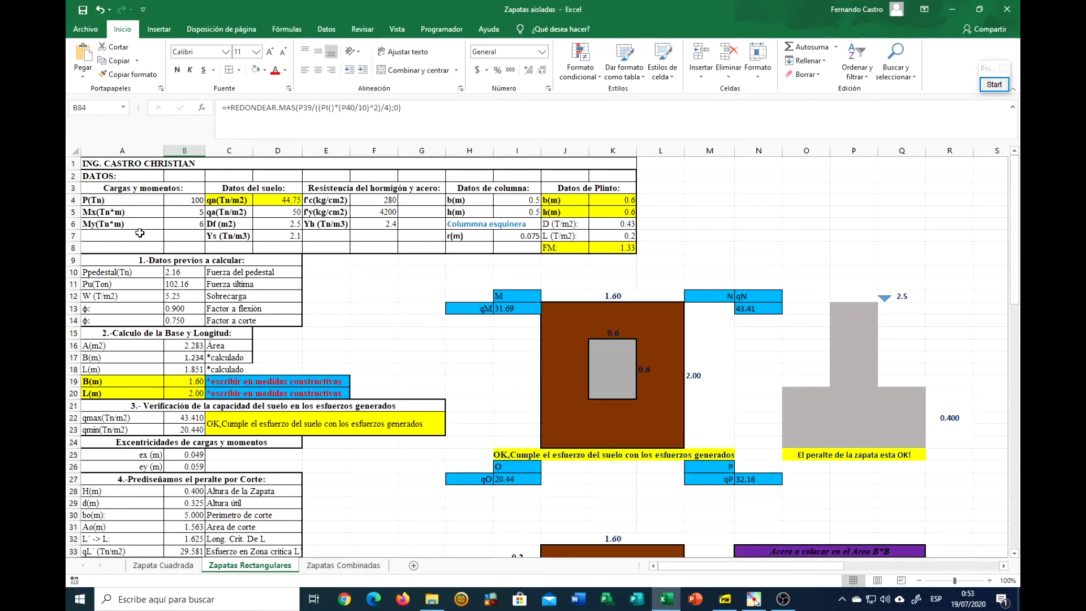
Examine the loads and moments P, Mx and My and the allowable soil stress qa in the DATOS block
left_click(122, 200)
left_click_drag(122, 200, 184, 225)
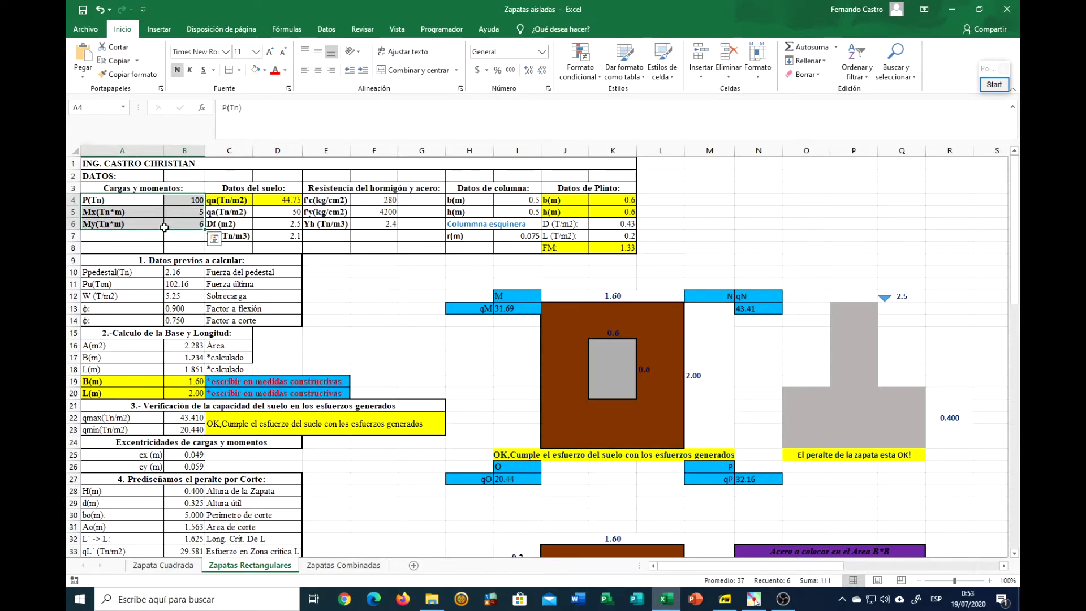
left_click(113, 205)
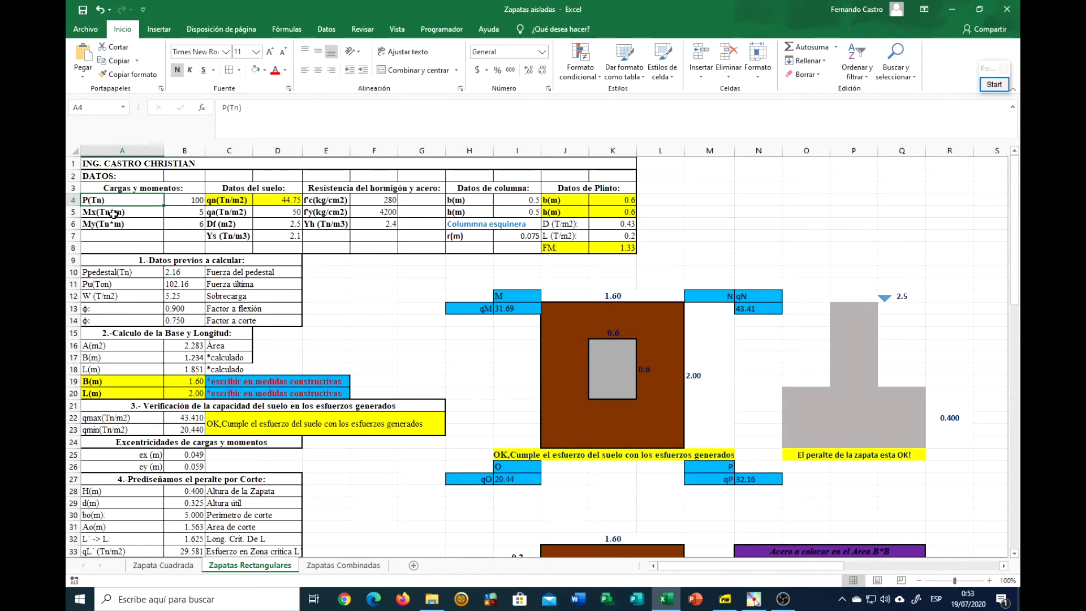
left_click(113, 227)
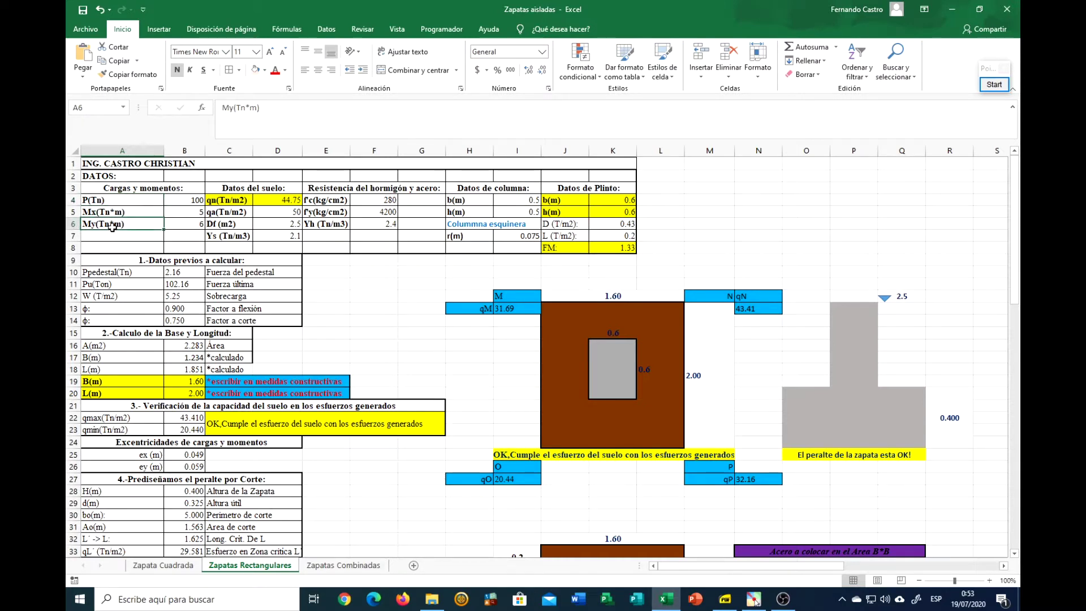
left_click(214, 213)
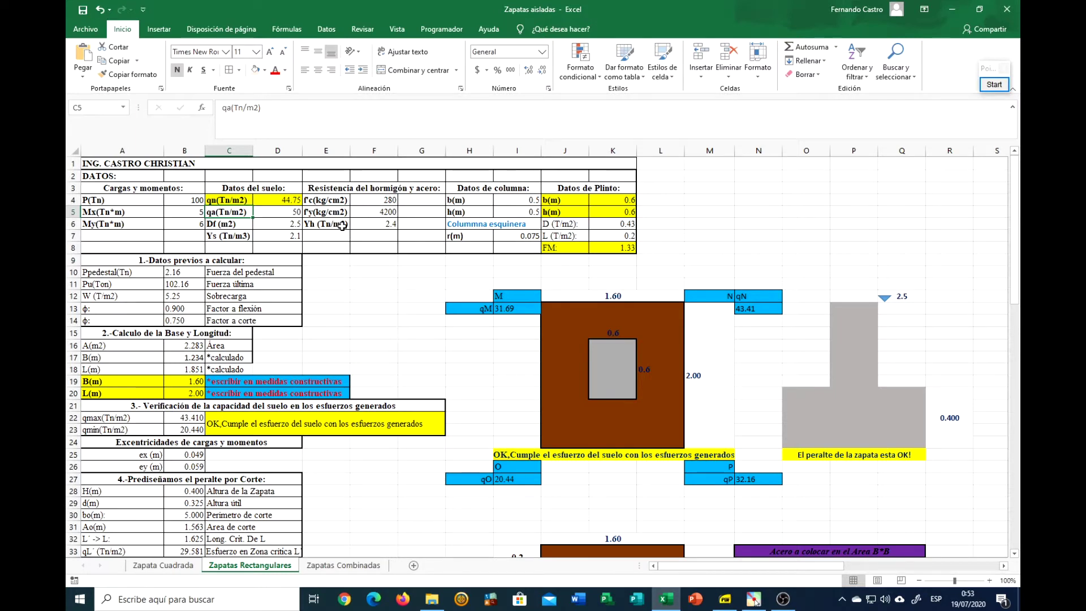
Try the lateral column option in the column data and return the column type to Colummna esquinera
left_click(502, 224)
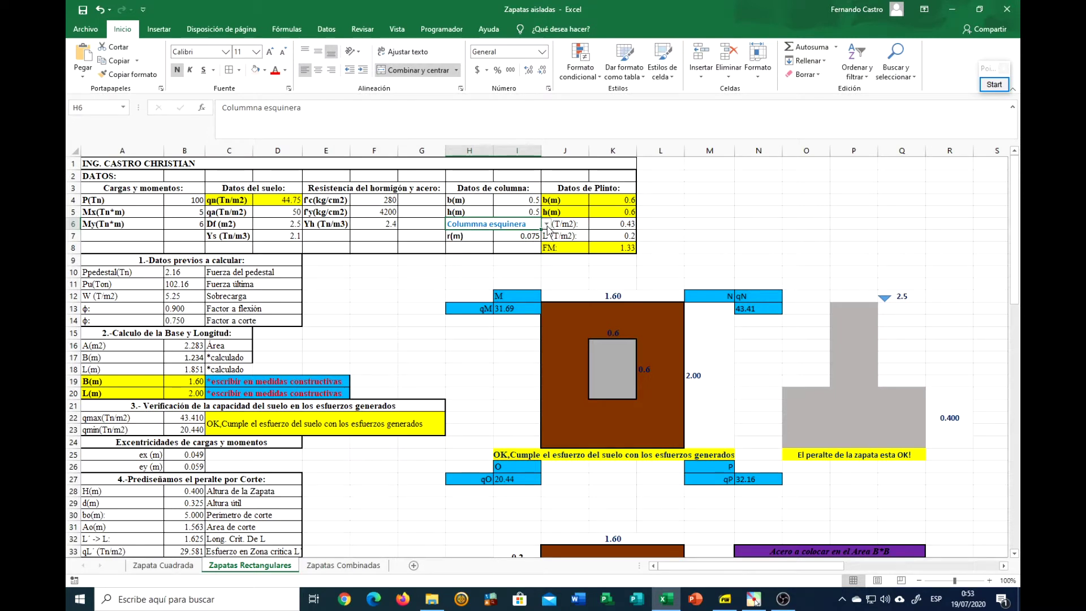
left_click(547, 225)
left_click(499, 239)
left_click(547, 226)
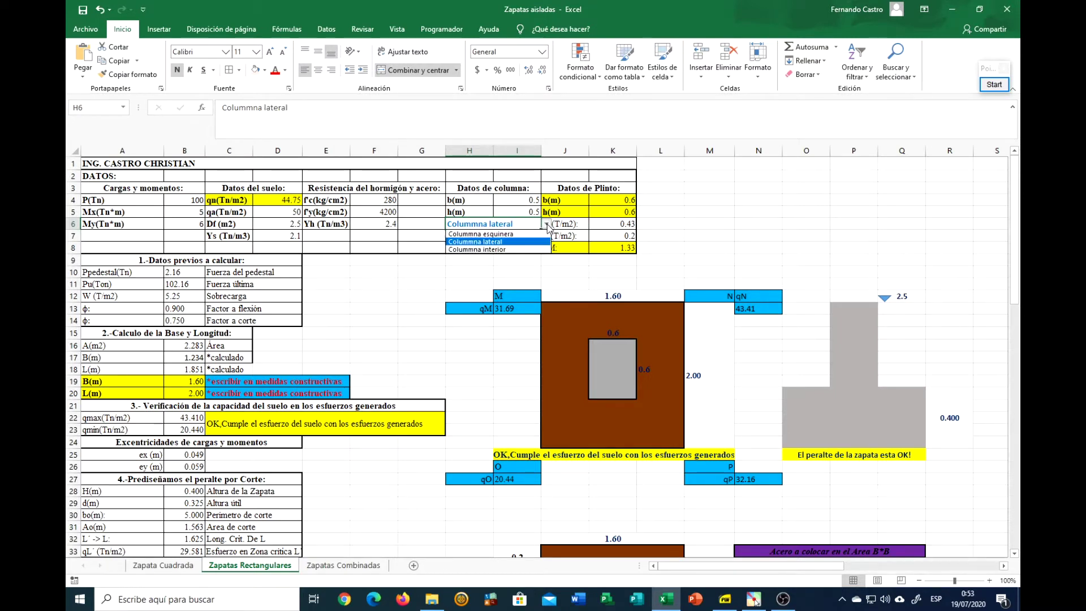
left_click(498, 242)
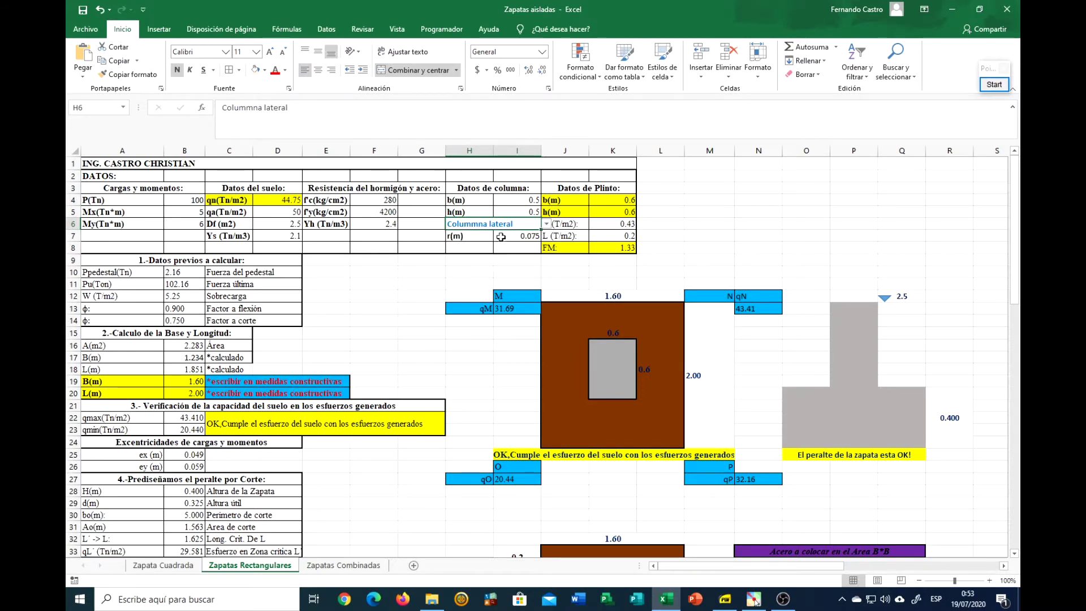
left_click(546, 225)
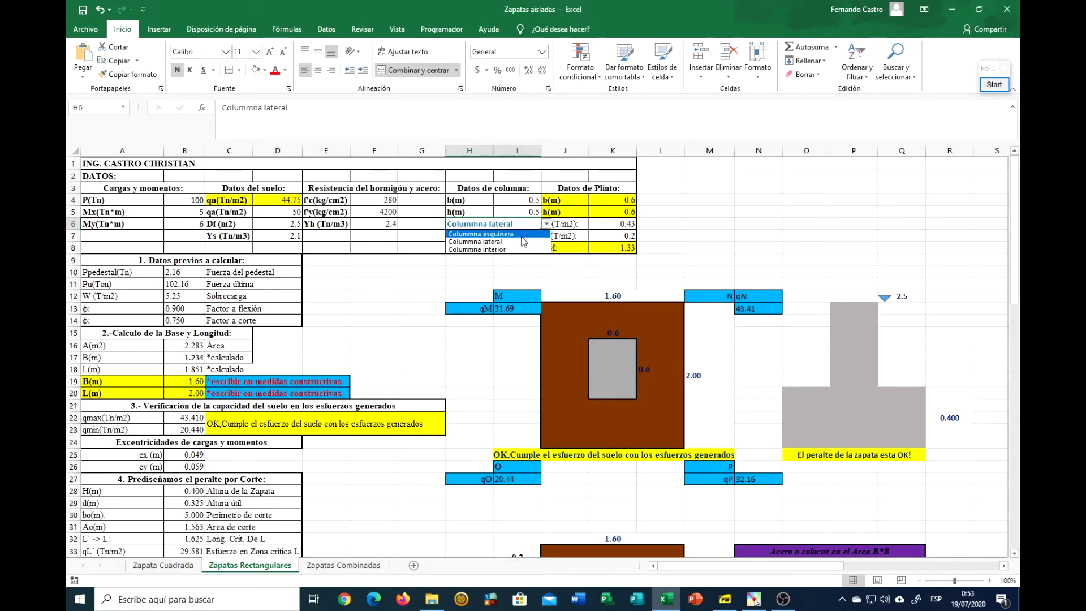
left_click(509, 233)
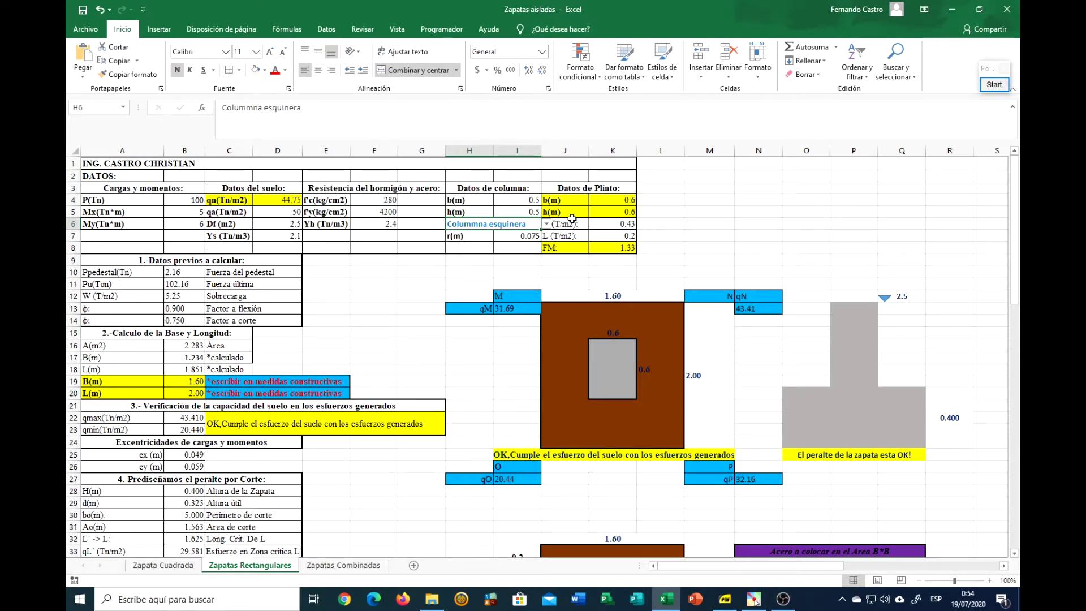
left_click(671, 223)
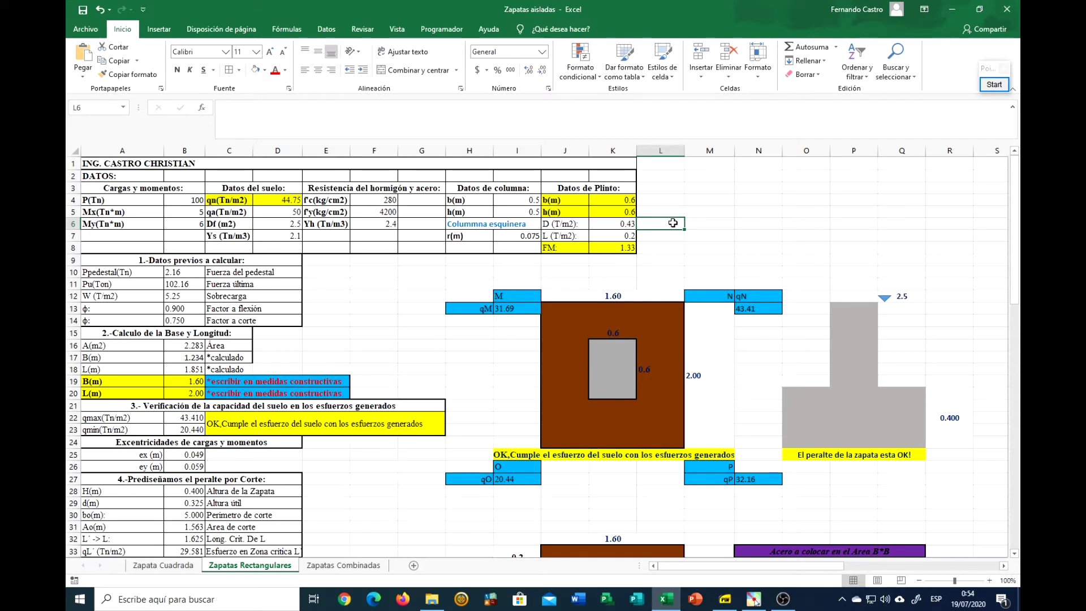
Handwrite the formula (1.2D + 1.6L) / (D + L) beside the FM cell and write a circled 1,5-1,2 over its value
left_click(987, 88)
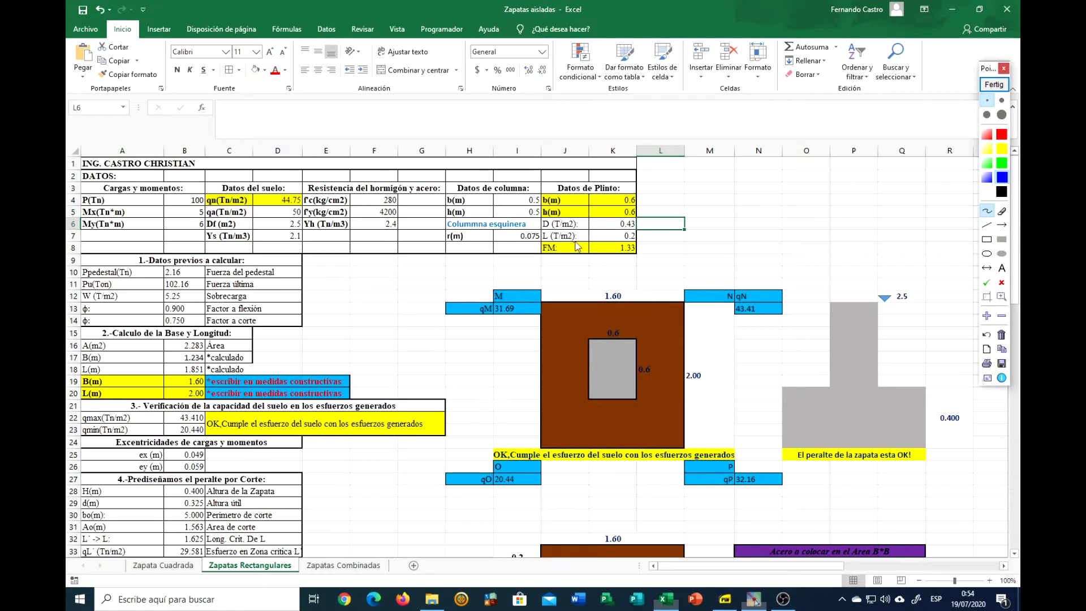
left_click_drag(645, 246, 649, 252)
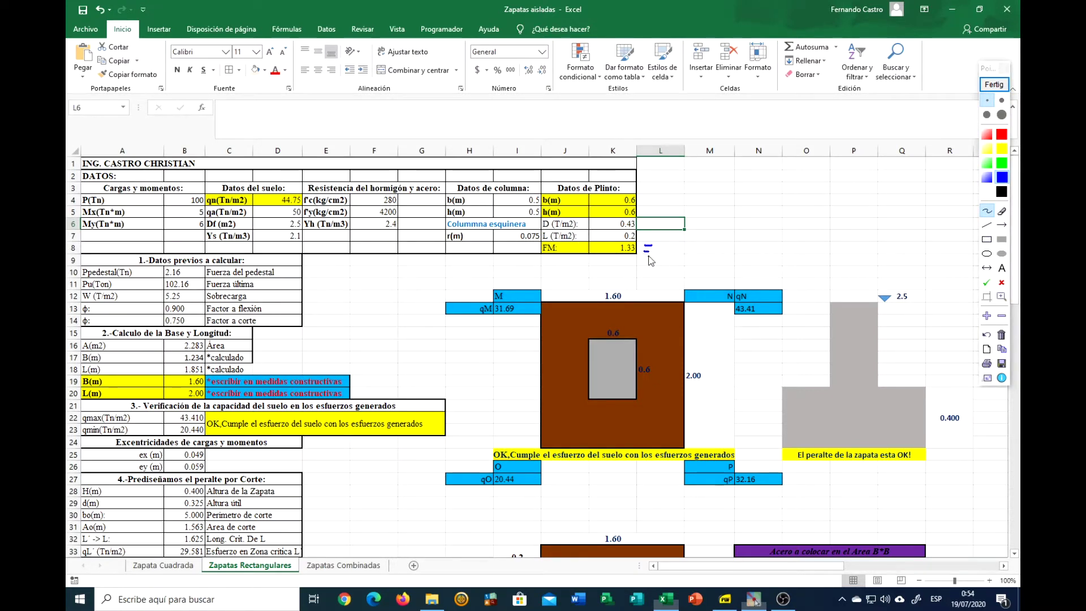
left_click_drag(666, 250, 733, 253)
left_click_drag(671, 236, 670, 244)
mouse_move(674, 243)
left_mouse_down()
mouse_move(739, 242)
mouse_move(691, 266)
mouse_move(711, 269)
left_mouse_up()
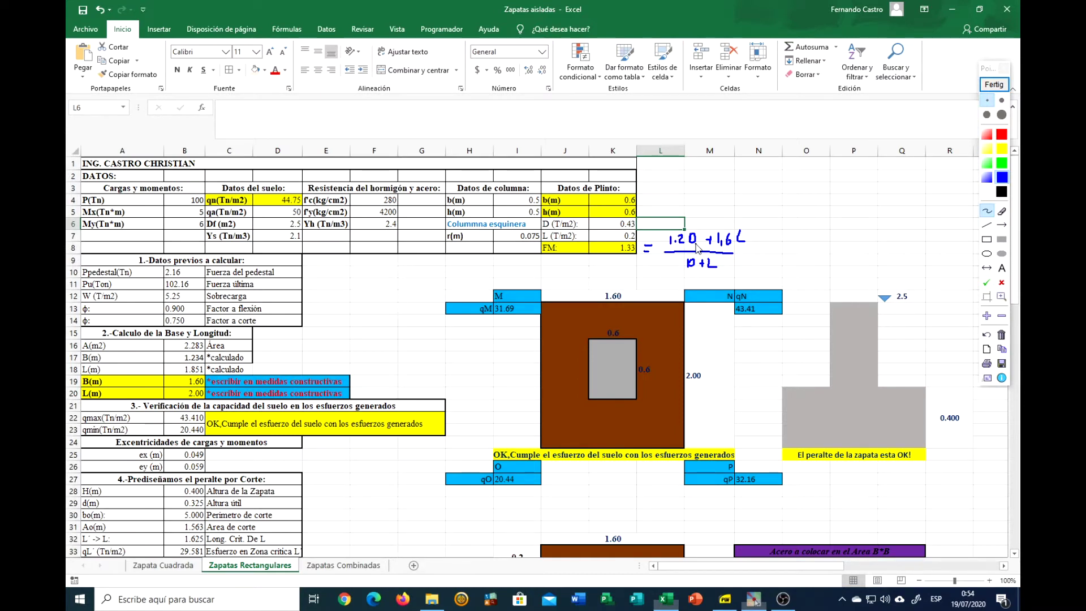
mouse_move(605, 244)
left_mouse_down()
mouse_move(640, 256)
mouse_move(628, 240)
left_mouse_up()
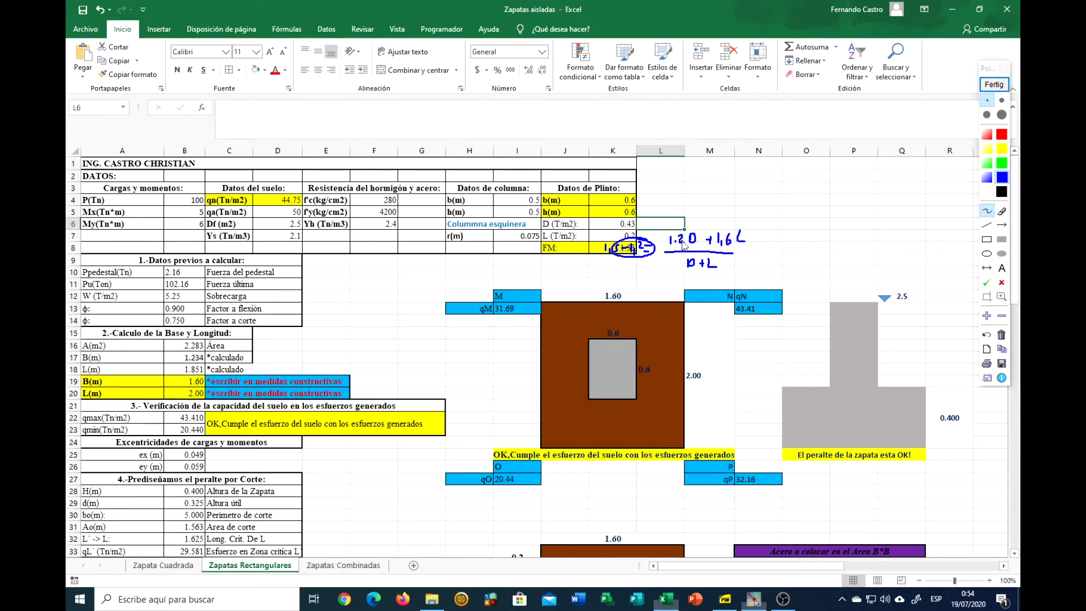
Bracket the numerator of the handwritten FM formula, write 1,5-1,2 above it, and clear the annotations
left_click_drag(765, 217, 775, 215)
mouse_move(659, 239)
left_mouse_down()
mouse_move(697, 215)
mouse_move(725, 226)
left_mouse_up()
left_click_drag(670, 191, 671, 201)
mouse_move(678, 191)
left_mouse_down()
mouse_move(680, 202)
mouse_move(714, 201)
left_mouse_up()
left_click_drag(720, 196, 736, 194)
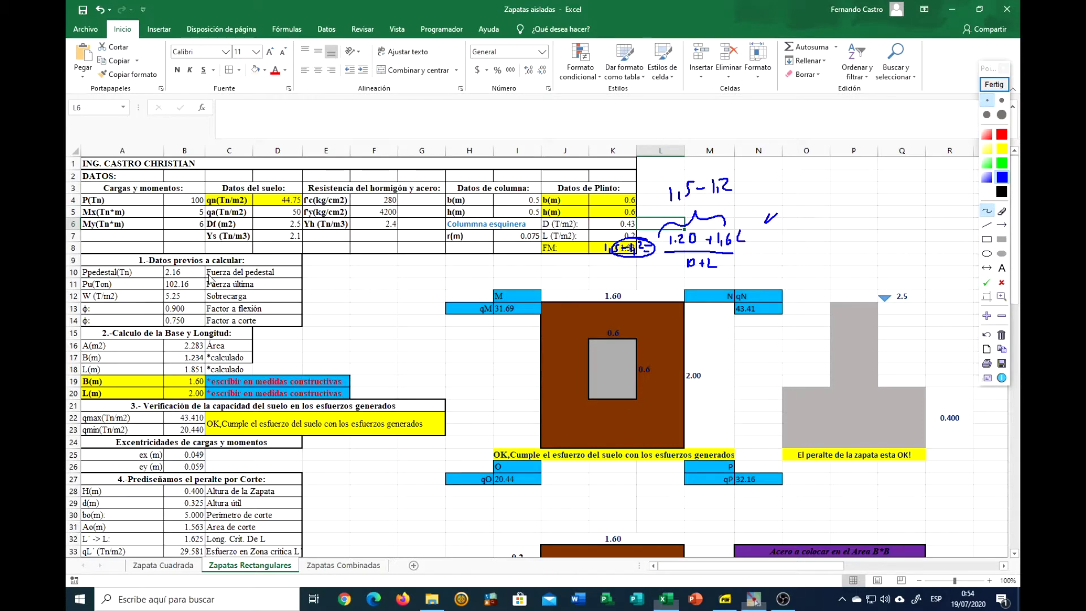
left_click(873, 293)
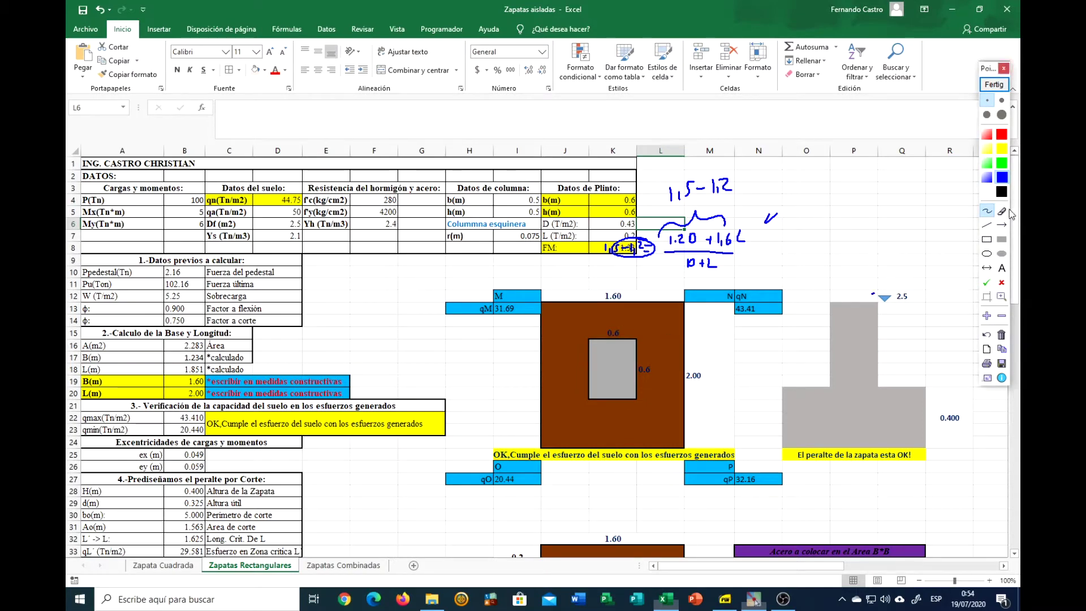
left_click(1001, 335)
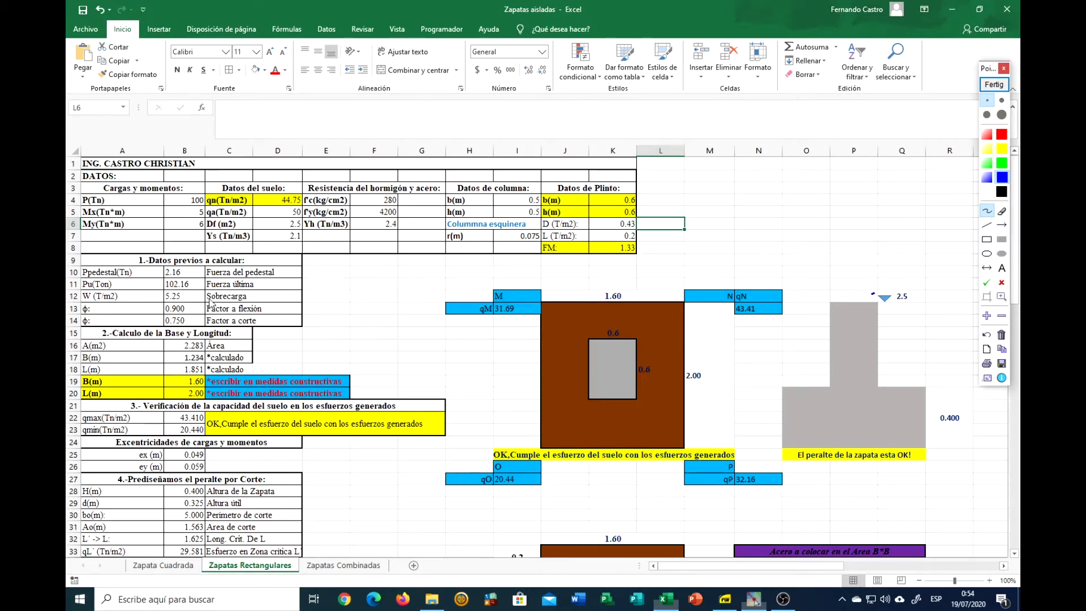
Bracket the preliminary data block, tick Fuerza del pedestal, and outline the pedestal in blue with a downward arrow inside
mouse_move(313, 255)
left_mouse_down()
mouse_move(330, 283)
mouse_move(322, 321)
left_mouse_up()
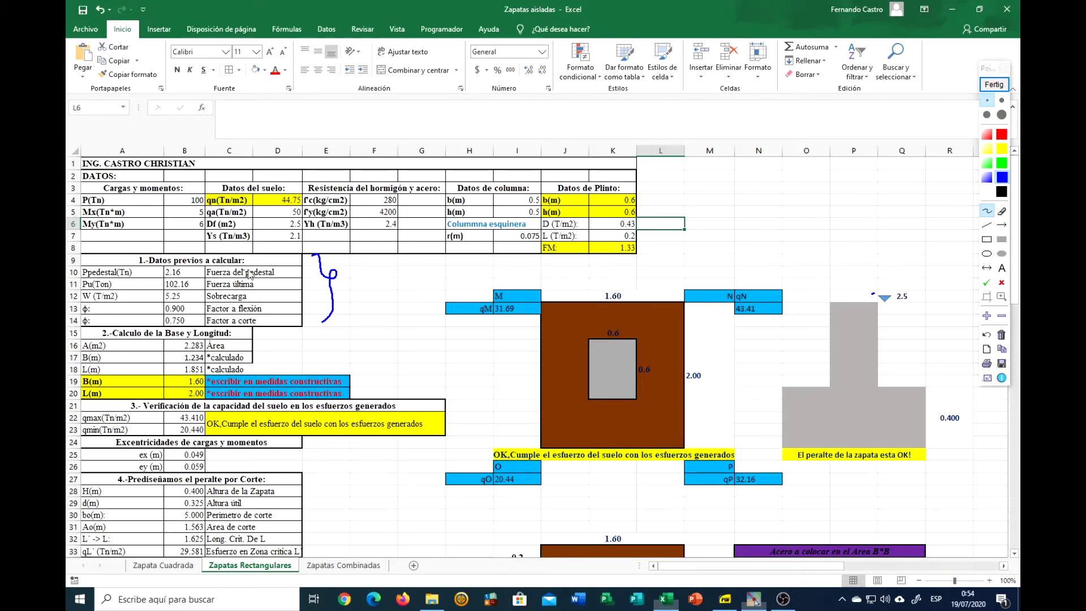
left_click_drag(278, 268, 290, 257)
left_click_drag(829, 302, 826, 352)
left_click_drag(879, 302, 876, 442)
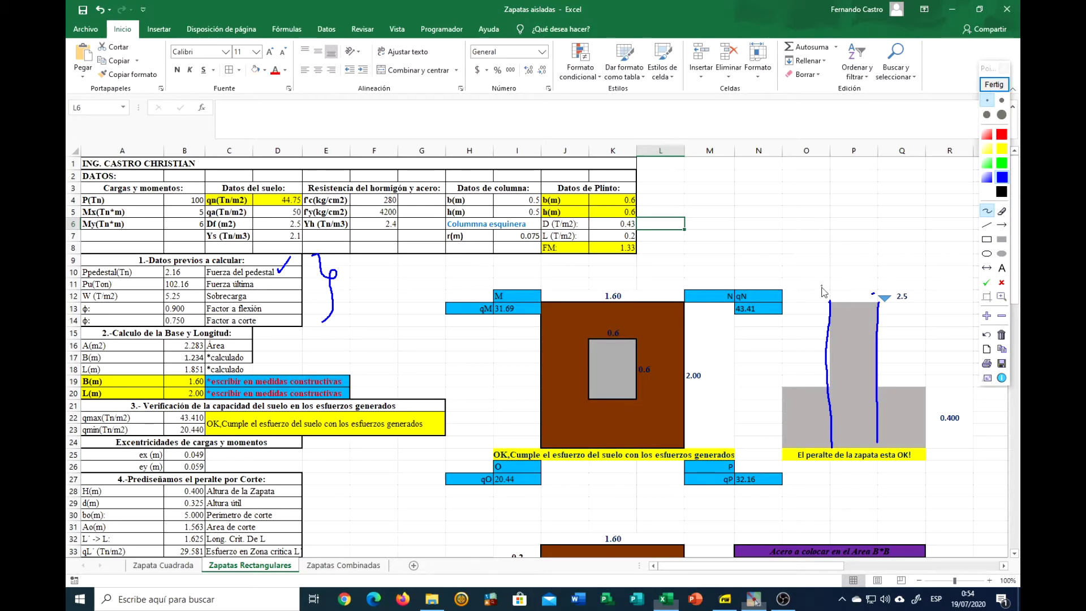
mouse_move(863, 308)
left_mouse_down()
mouse_move(879, 304)
mouse_move(860, 342)
left_mouse_up()
Add blue tick marks at the load P and Fuerza última, and a green one at Sobrecarga
left_click_drag(181, 203, 195, 192)
left_click_drag(258, 282, 269, 273)
left_click(1001, 177)
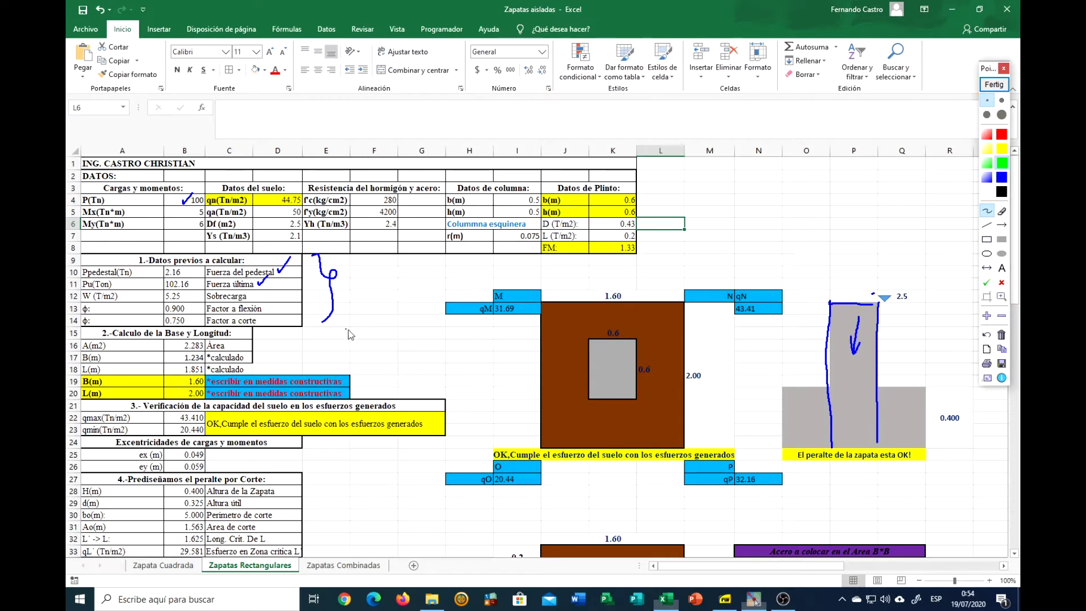
left_click_drag(255, 294, 266, 289)
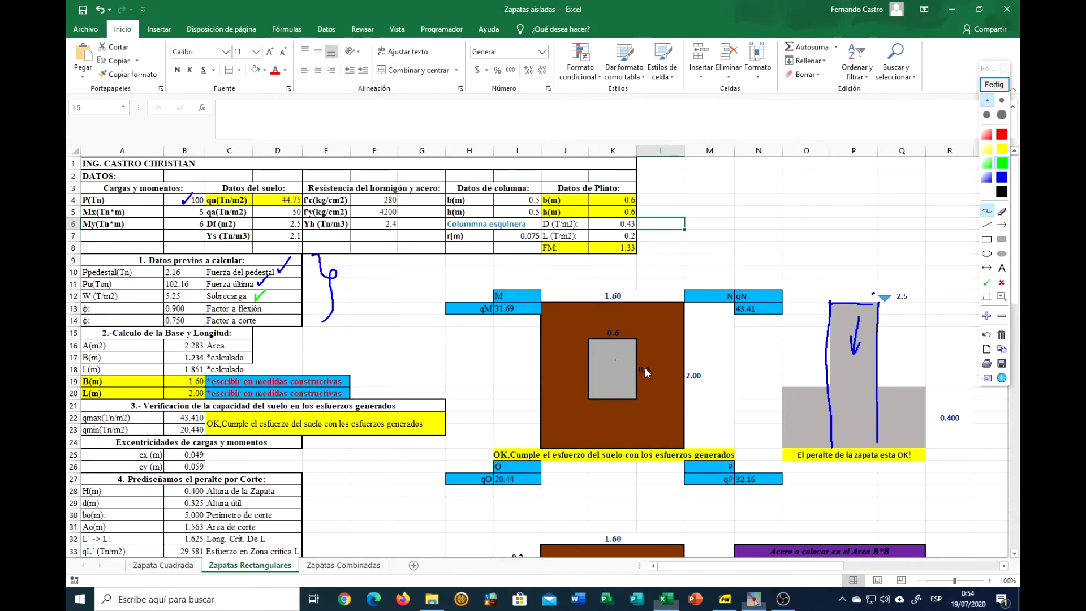
Outline the soil on both sides of the pedestal in green with downward arrows, and underline the Yh and Ys values
mouse_move(783, 306)
left_mouse_down()
mouse_move(831, 306)
mouse_move(783, 311)
mouse_move(783, 435)
left_mouse_up()
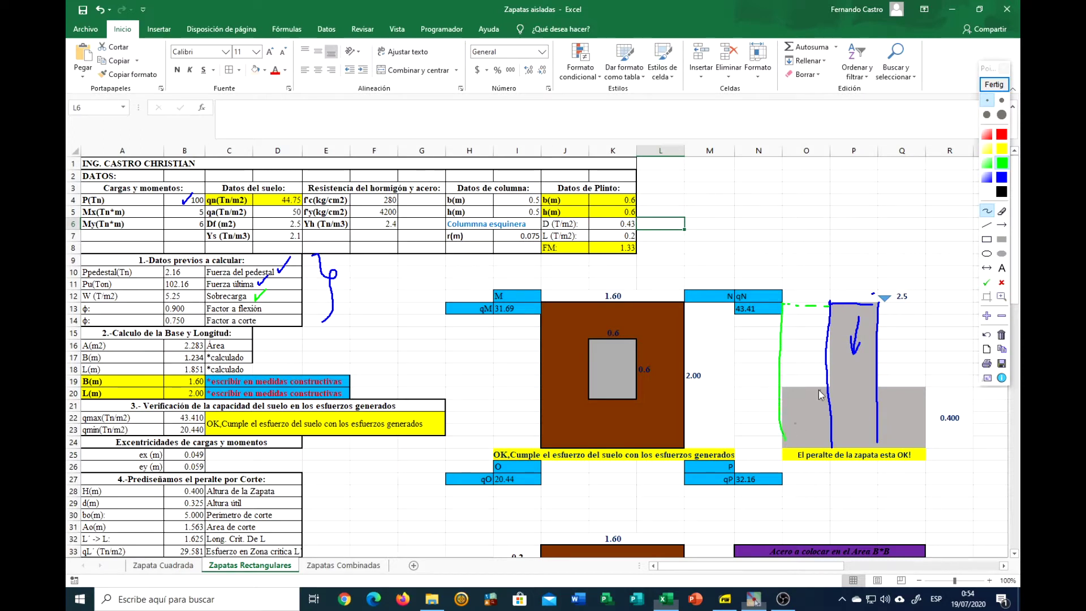
mouse_move(789, 395)
left_mouse_down()
mouse_move(790, 424)
mouse_move(812, 418)
mouse_move(817, 399)
left_mouse_up()
mouse_move(878, 305)
left_mouse_down()
mouse_move(917, 304)
mouse_move(917, 440)
left_mouse_up()
mouse_move(890, 390)
left_mouse_down()
mouse_move(887, 420)
mouse_move(893, 404)
mouse_move(907, 403)
left_mouse_up()
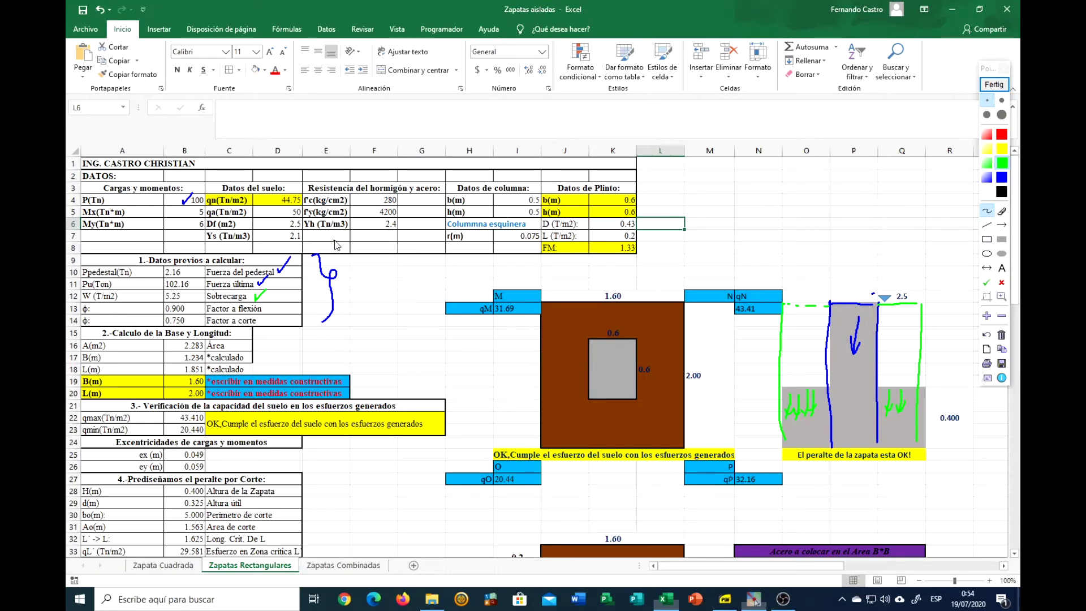
left_click_drag(378, 231, 398, 227)
left_click_drag(283, 242, 300, 242)
Draw green upward arrows under the footing, label the overburden W, and write qa - W = qn with qn circled
mouse_move(806, 480)
left_mouse_down()
mouse_move(809, 461)
mouse_move(839, 468)
left_mouse_up()
mouse_move(855, 476)
left_mouse_down()
mouse_move(857, 490)
mouse_move(882, 478)
left_mouse_up()
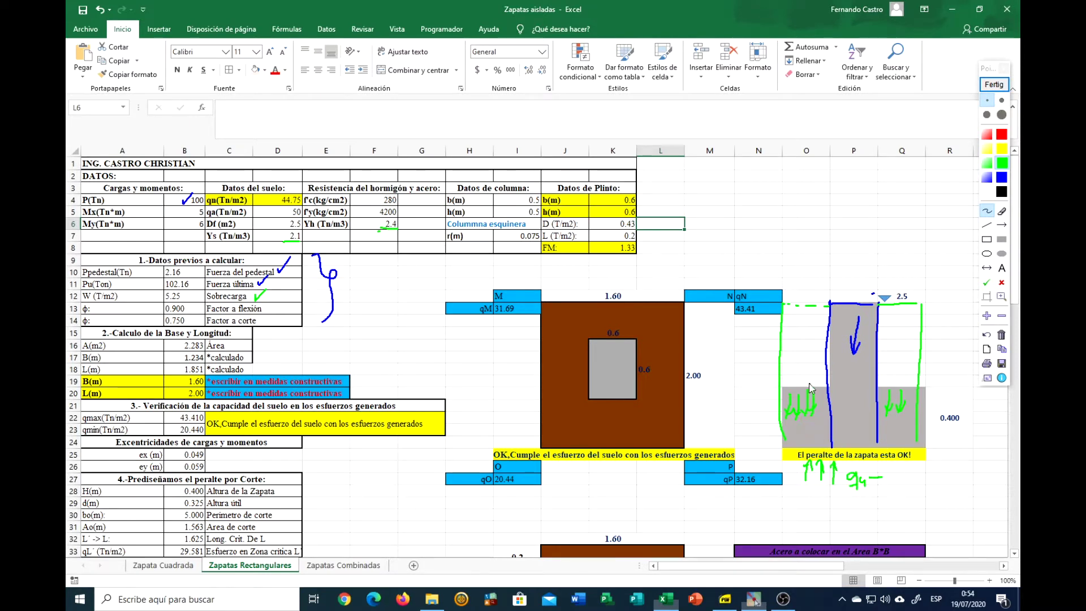
left_click_drag(806, 373, 817, 372)
mouse_move(892, 484)
left_mouse_down()
mouse_move(928, 480)
mouse_move(921, 499)
mouse_move(933, 465)
mouse_move(943, 480)
left_mouse_up()
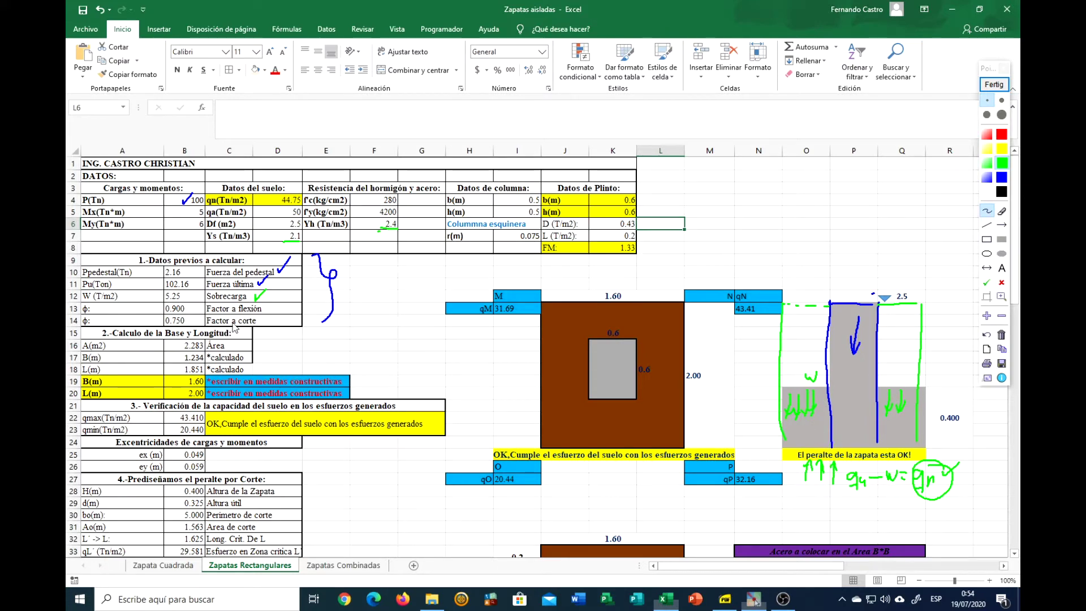
Tick the flexure and shear factors in green and write = Pu/qn in blue beside the Área row
mouse_move(278, 304)
left_mouse_down()
mouse_move(289, 300)
mouse_move(285, 314)
left_mouse_up()
left_click(1001, 178)
left_click_drag(284, 340, 298, 338)
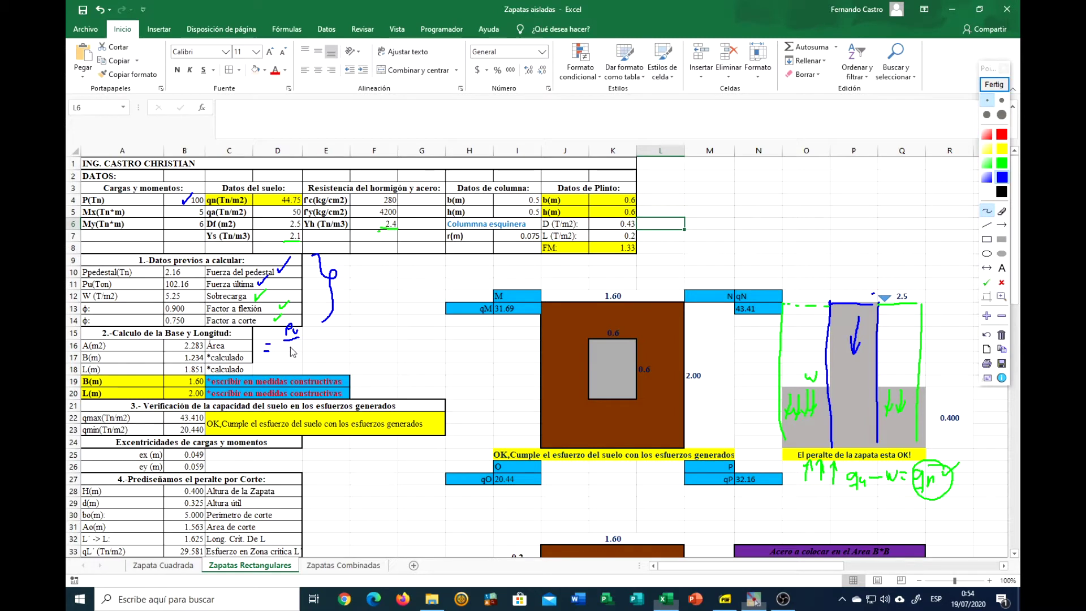
left_click_drag(297, 349, 301, 357)
Handwrite the dimension relations B = 2L/3, A = B·L and A = L²·2/3 beside the base and length calculation
mouse_move(349, 332)
left_mouse_down()
mouse_move(354, 343)
mouse_move(383, 336)
mouse_move(376, 355)
left_mouse_up()
left_click_drag(452, 340, 473, 332)
mouse_move(465, 337)
left_mouse_down()
mouse_move(501, 338)
mouse_move(451, 355)
mouse_move(468, 352)
left_mouse_up()
left_click_drag(463, 357, 481, 360)
key("ctrl+z")
key("ctrl+z")
left_click(491, 360)
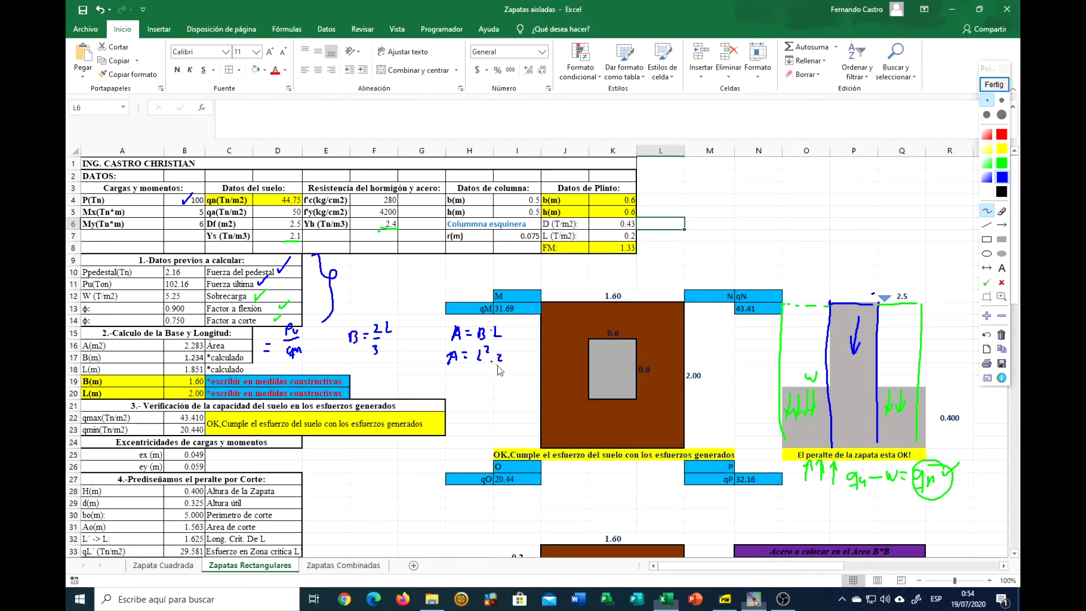
left_click_drag(500, 373, 495, 377)
Handwrite √(3/2 A) = L under the area relations, mark the calculated dimensions, and end the annotation session
mouse_move(471, 414)
left_mouse_down()
mouse_move(496, 389)
mouse_move(486, 416)
mouse_move(513, 393)
left_mouse_up()
left_click_drag(505, 397, 528, 398)
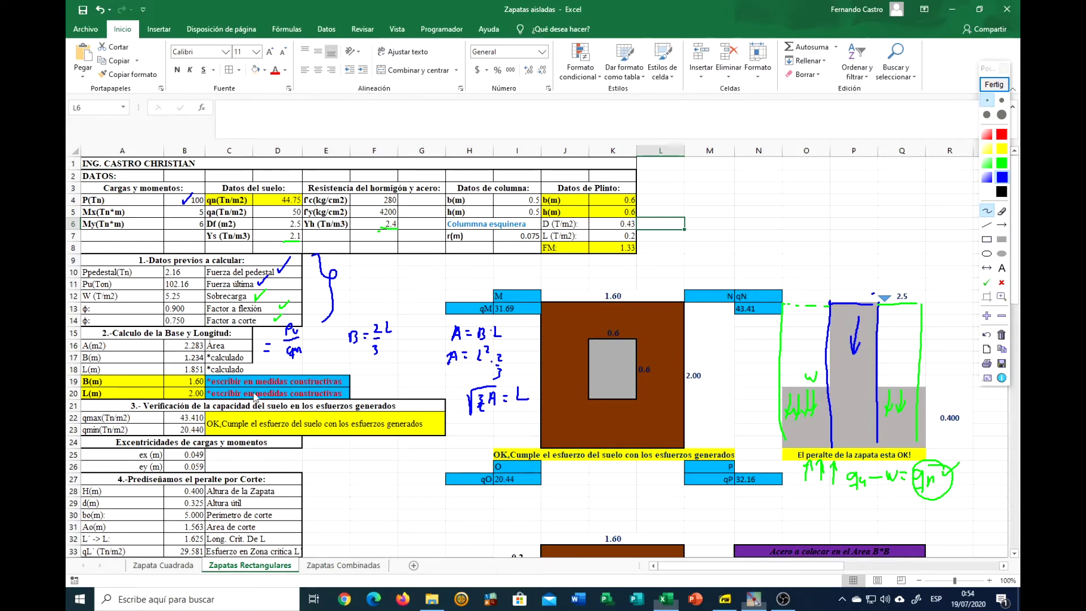
left_click(257, 369)
left_click_drag(354, 367, 406, 359)
left_click(994, 85)
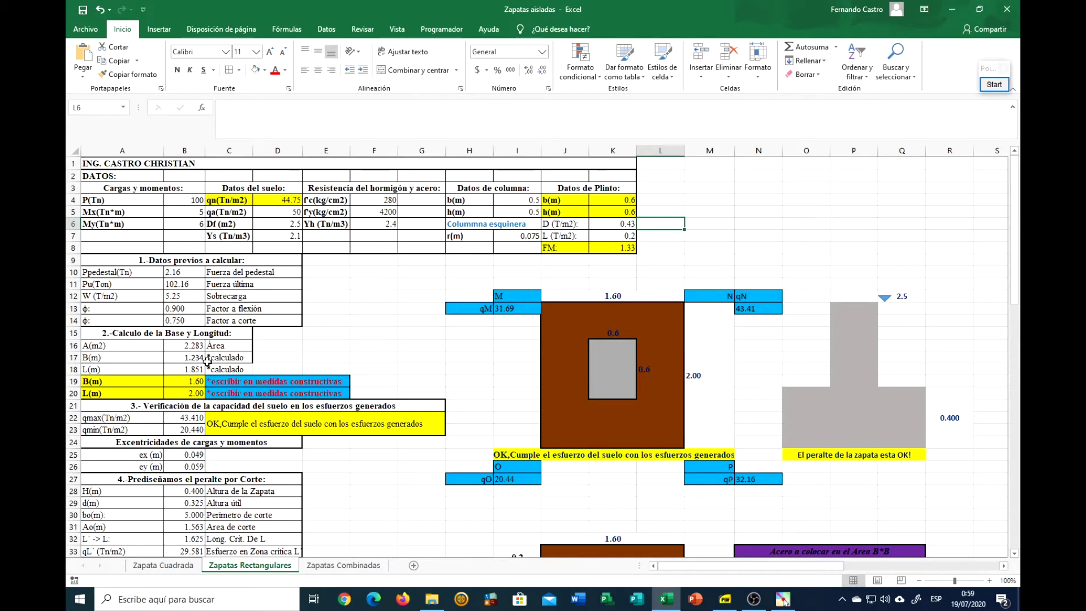
Set the constructive footing dimensions B(m) and L(m) to 1 each
left_click(176, 384)
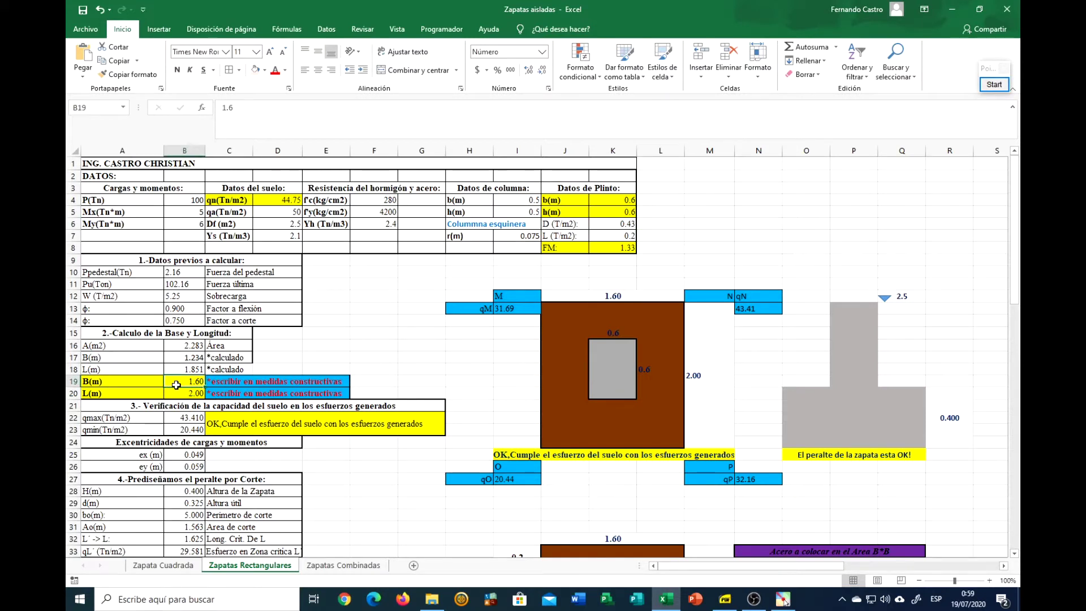
type("1")
key("Return")
type("1")
key("Return")
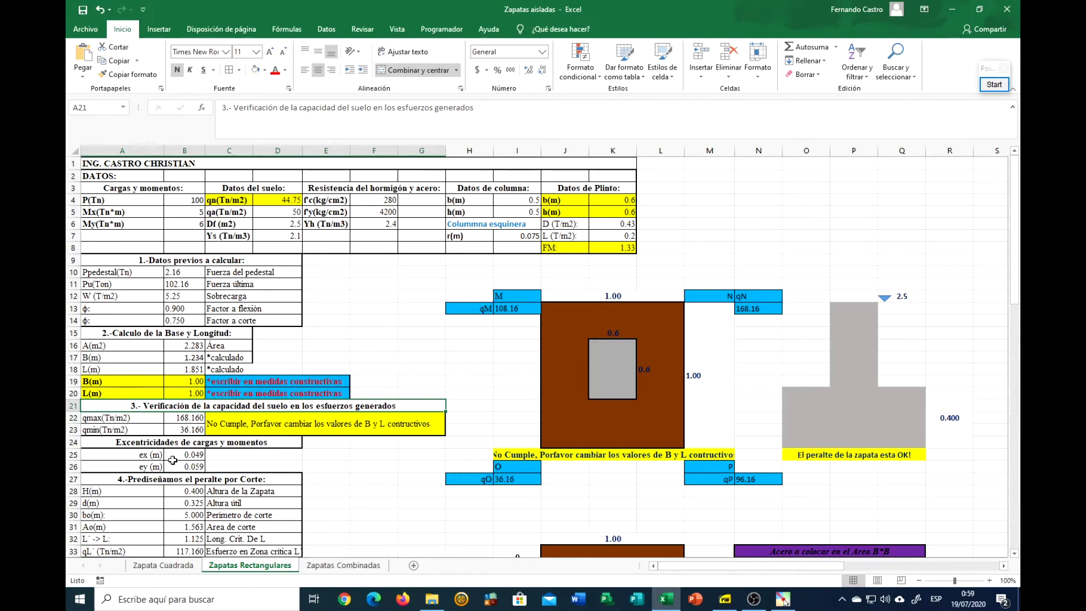
Look at the Zapata Cuadrada sheet for comparison and return to the Zapatas Rectangulares sheet
left_click(167, 565)
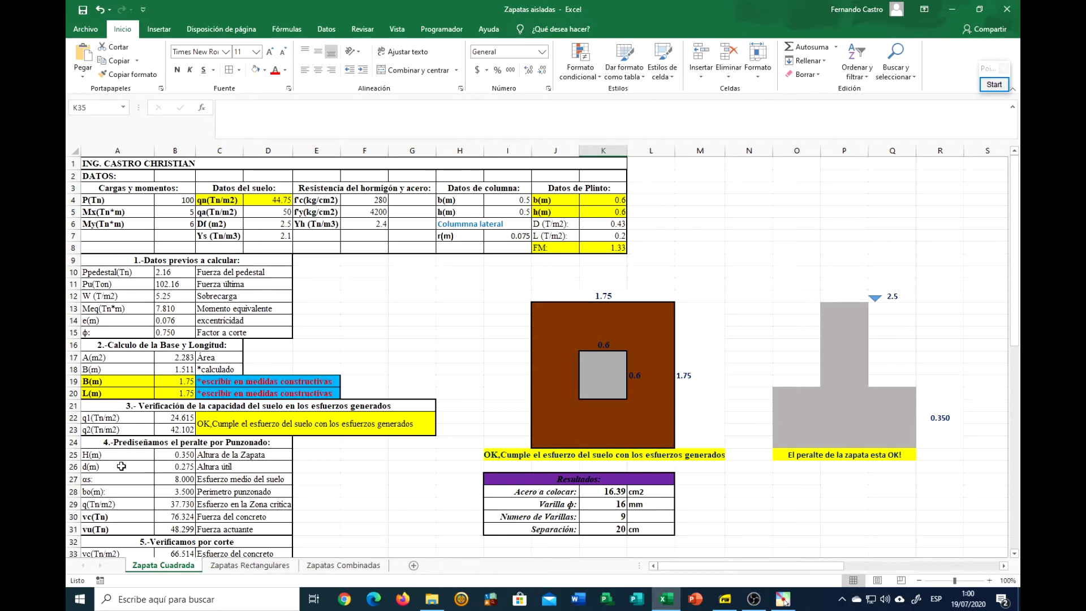
left_click(237, 566)
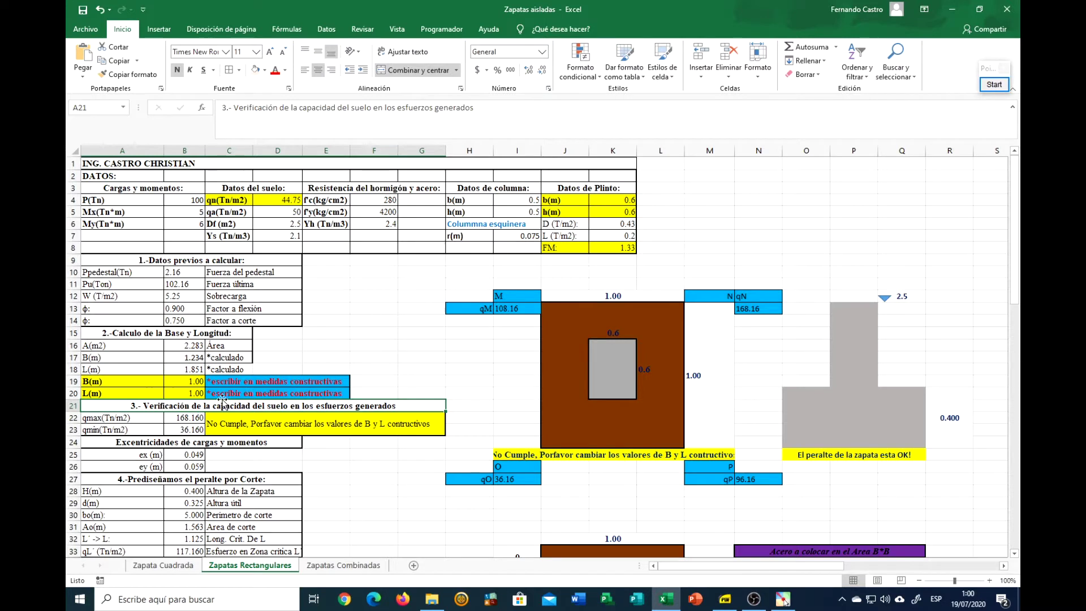
left_click(373, 342)
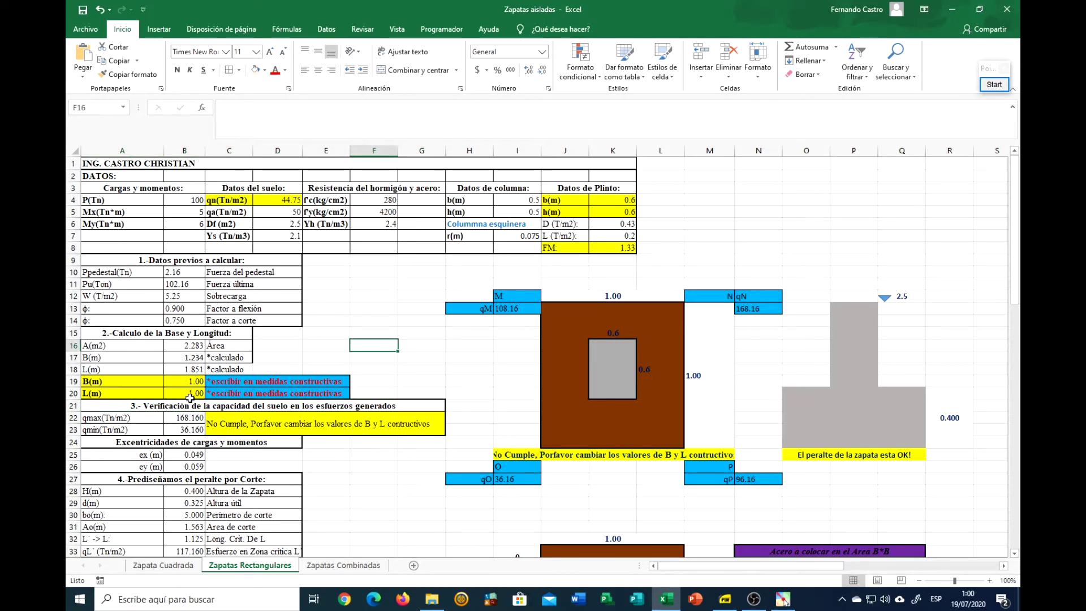
Try constructive footing dimensions of 1.3 for B(m) and 1.9 for L(m)
left_click(177, 383)
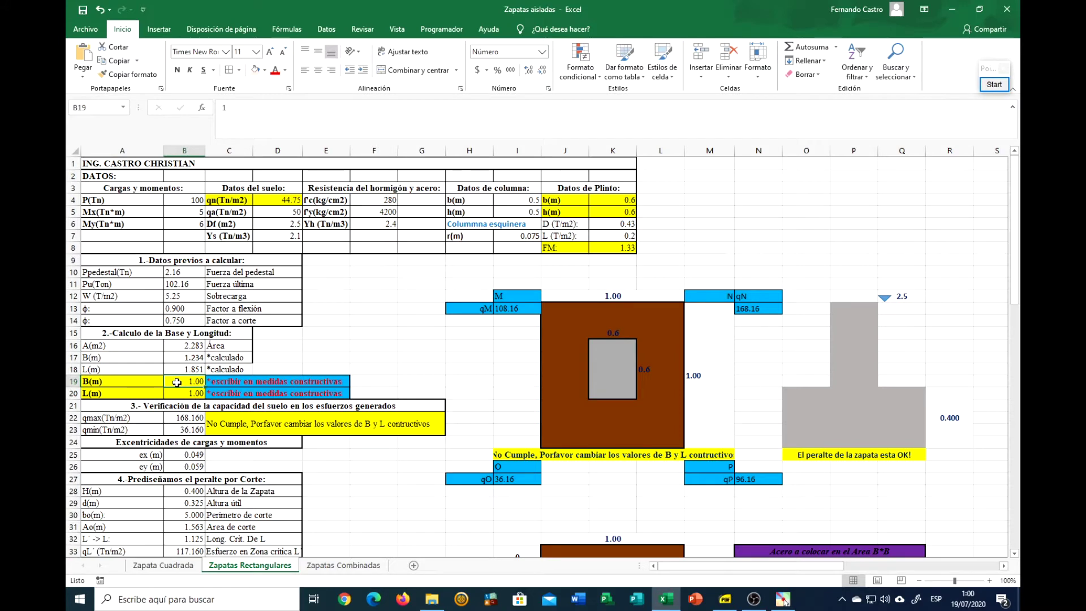
type("1.3")
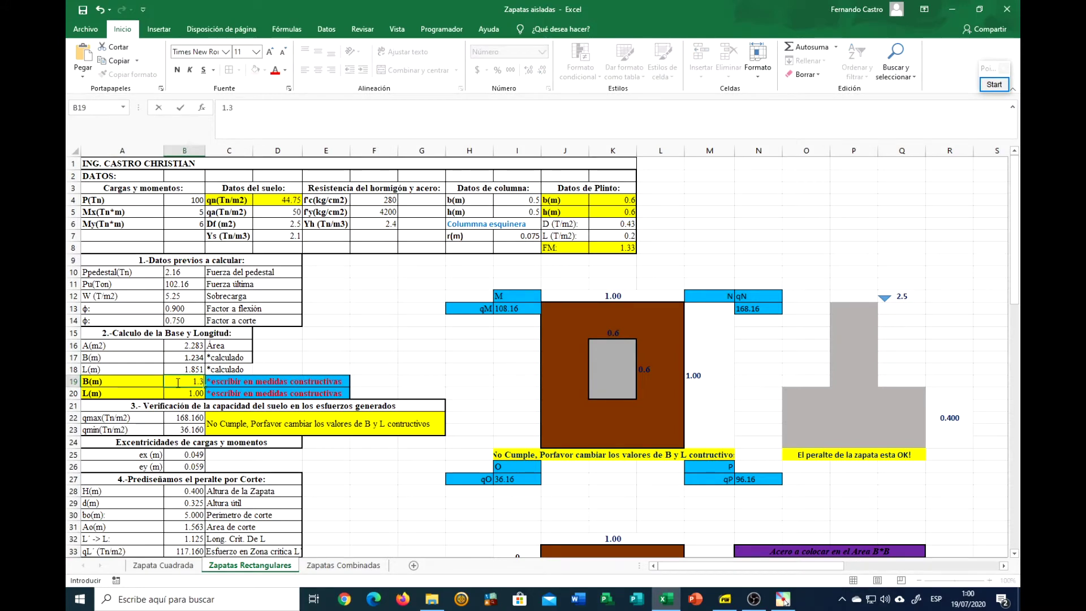
key("Return")
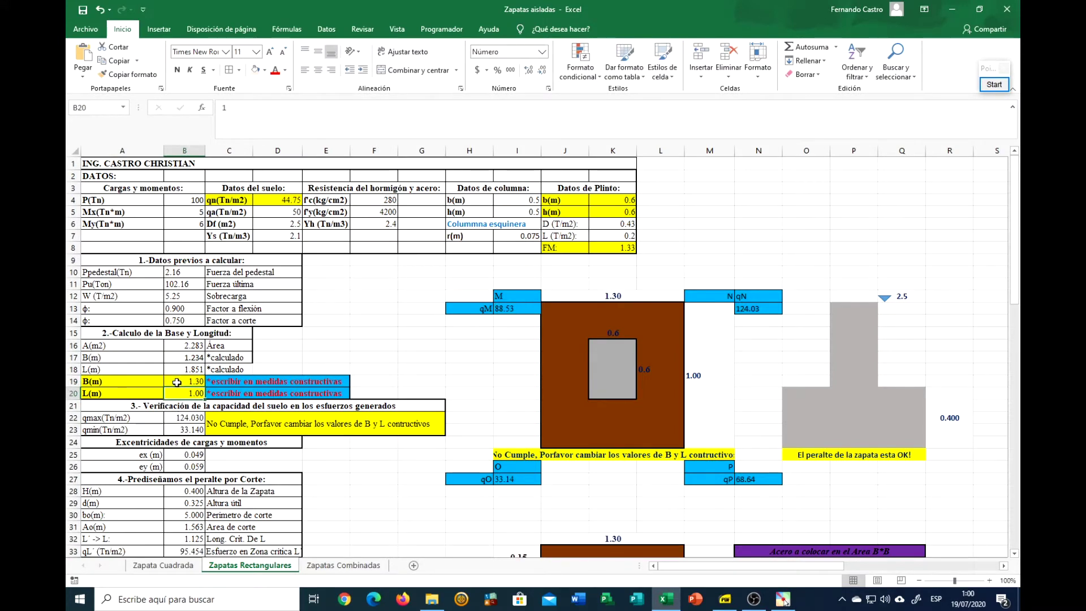
type("1.9")
key("Return")
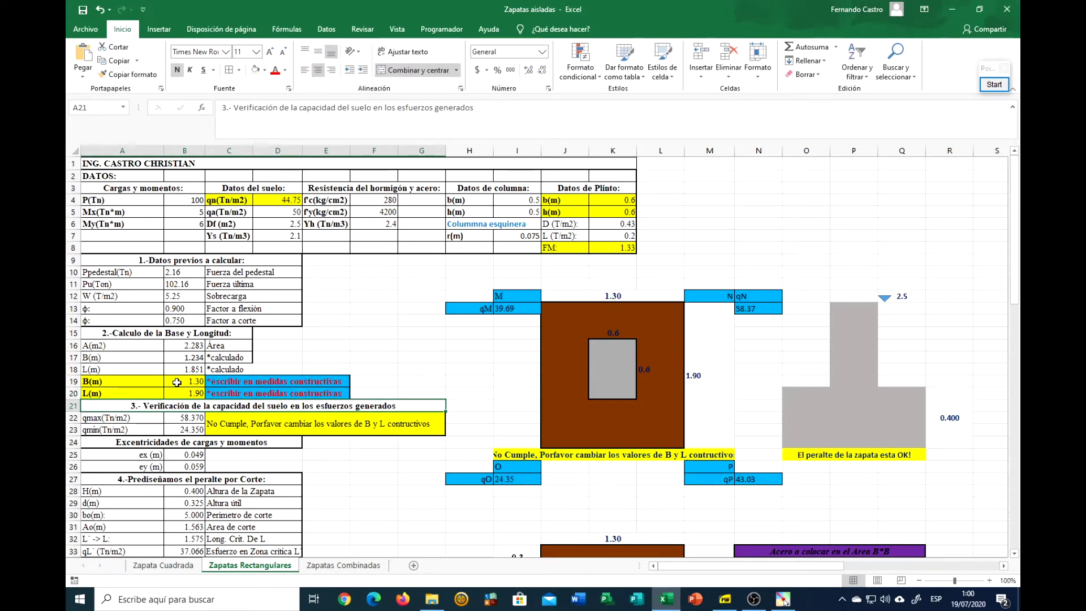
Set the constructive length L(m) to 2 and try a base B(m) of 1.5
left_click(187, 390)
type("2")
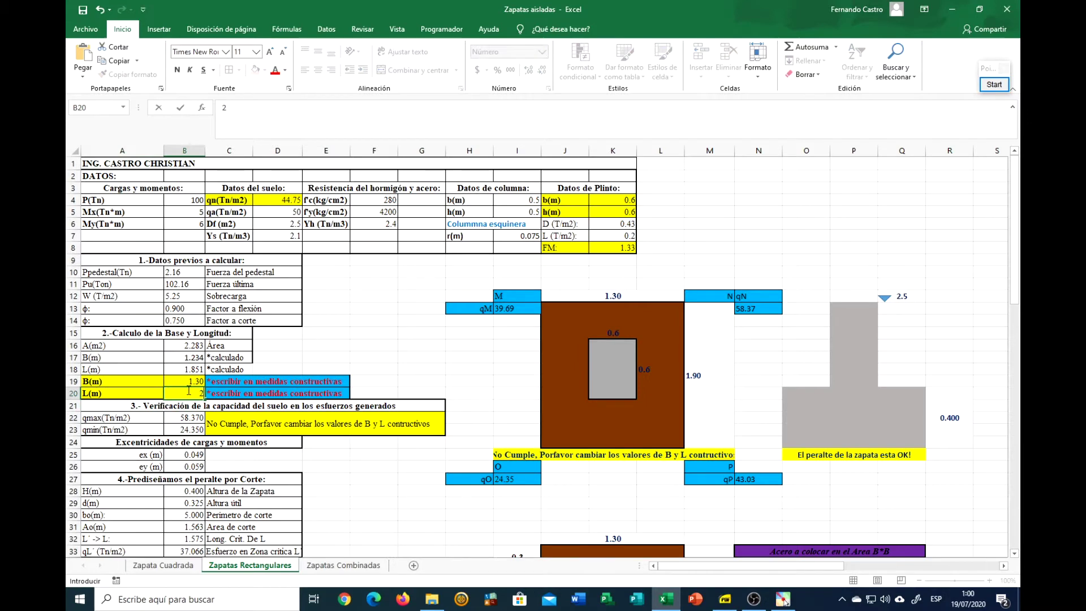
key("Return")
left_click(188, 389)
type("1.5")
key("Return")
Set the constructive base B(m) to 1.6
key("Up")
key("Up")
key("Down")
type("1.6")
key("Return")
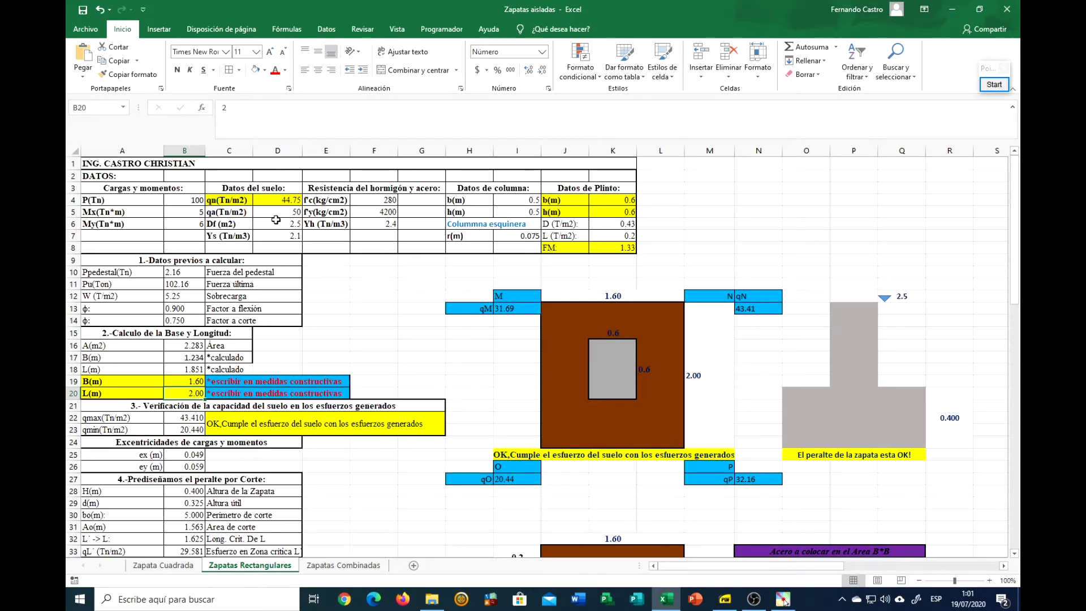
Try a footing height of 0.35 beside the section drawing, and return it to 0.4
left_click(364, 458)
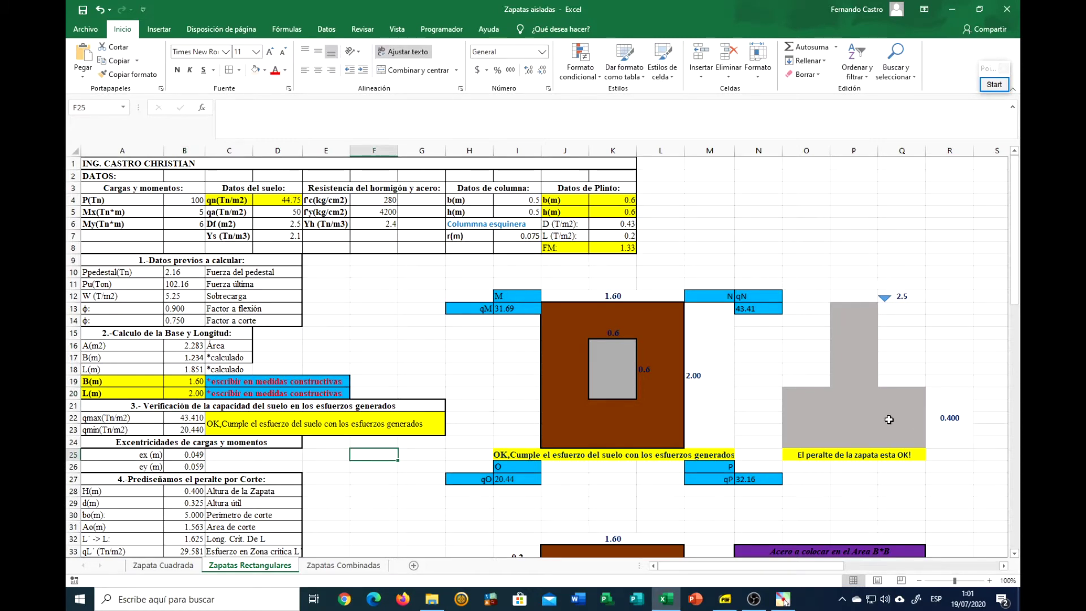
left_click(908, 451)
left_click(928, 475)
scroll(714, 469, "down", 1)
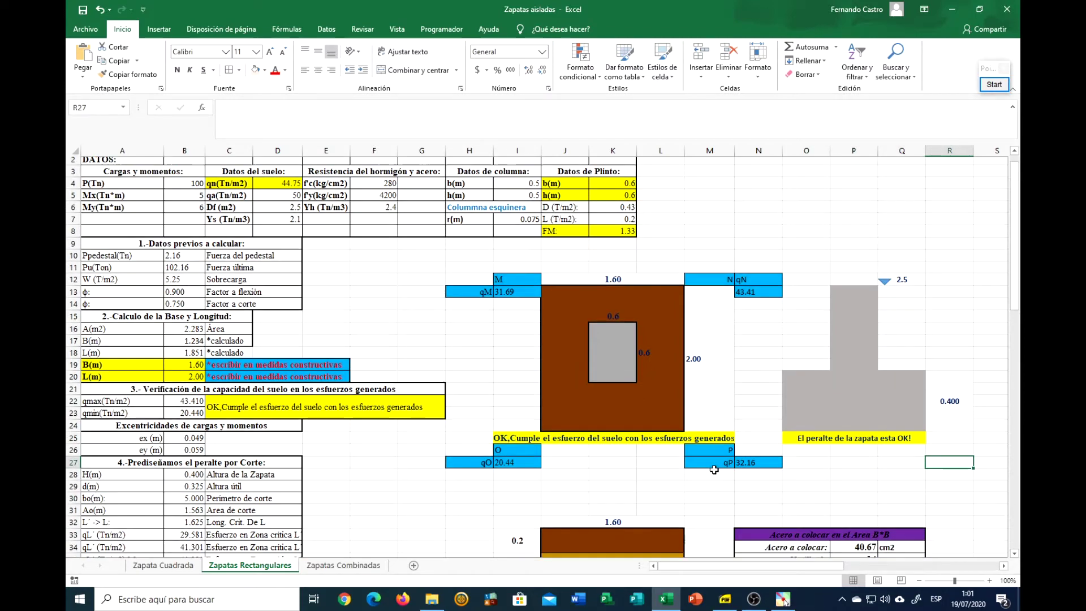
scroll(713, 470, "down", 4)
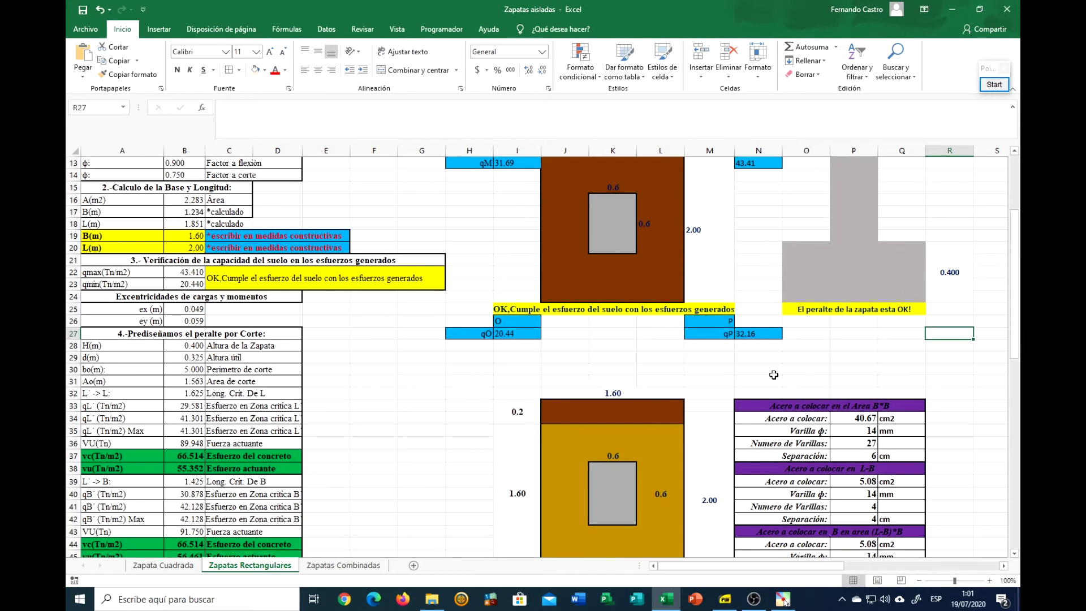
left_click(960, 294)
left_click(978, 247)
left_click(961, 258)
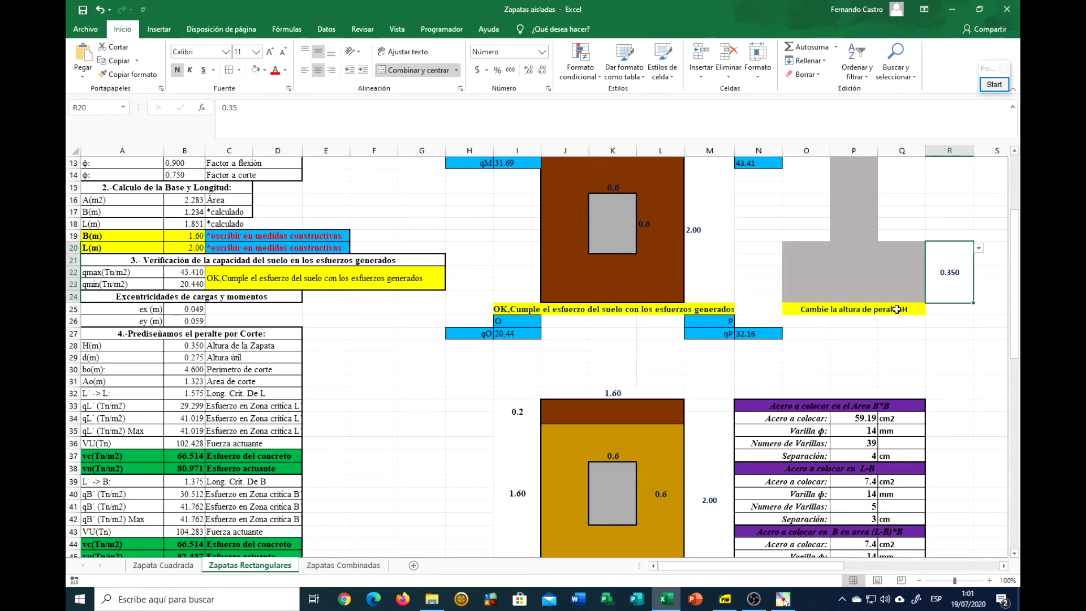
left_click(979, 248)
left_click(942, 266)
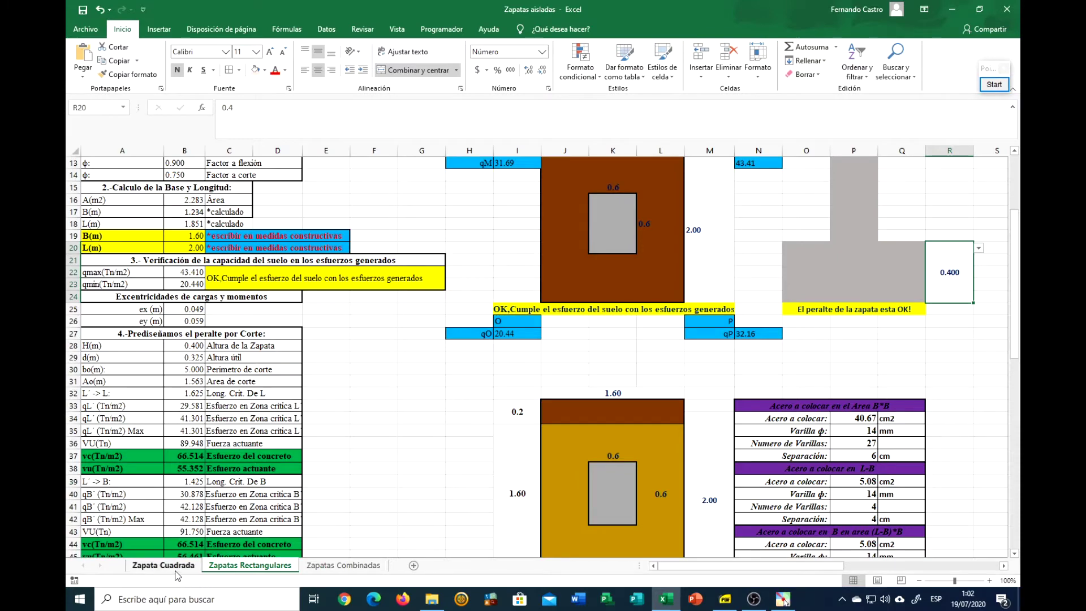
Look at the Zapata Cuadrada calculations and compare them with the shear and punching sections of Zapatas Rectangulares
left_click(163, 565)
scroll(243, 409, "down", 2)
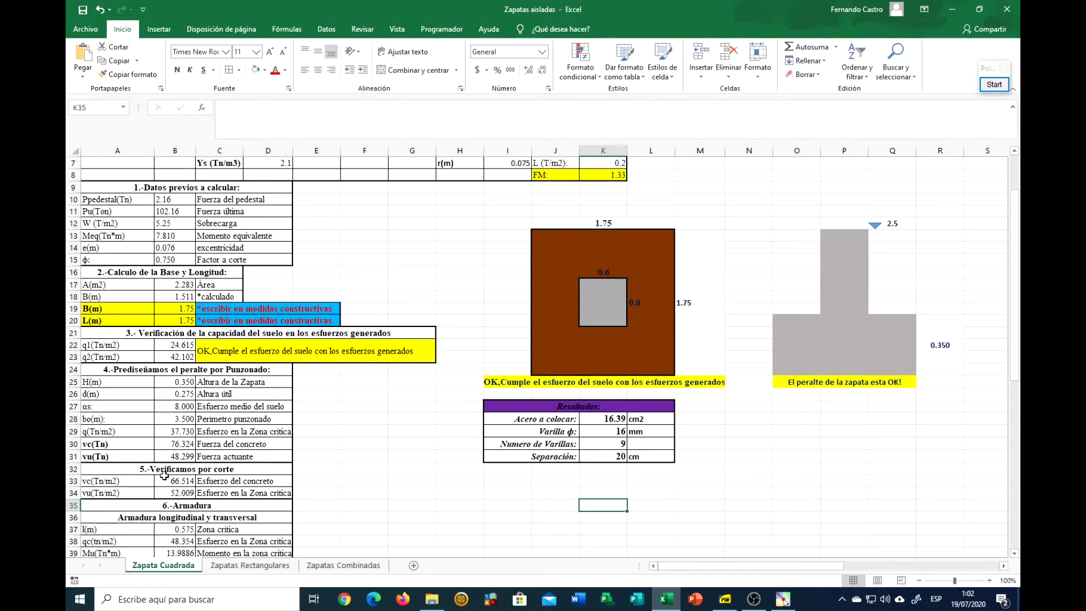
left_click(238, 565)
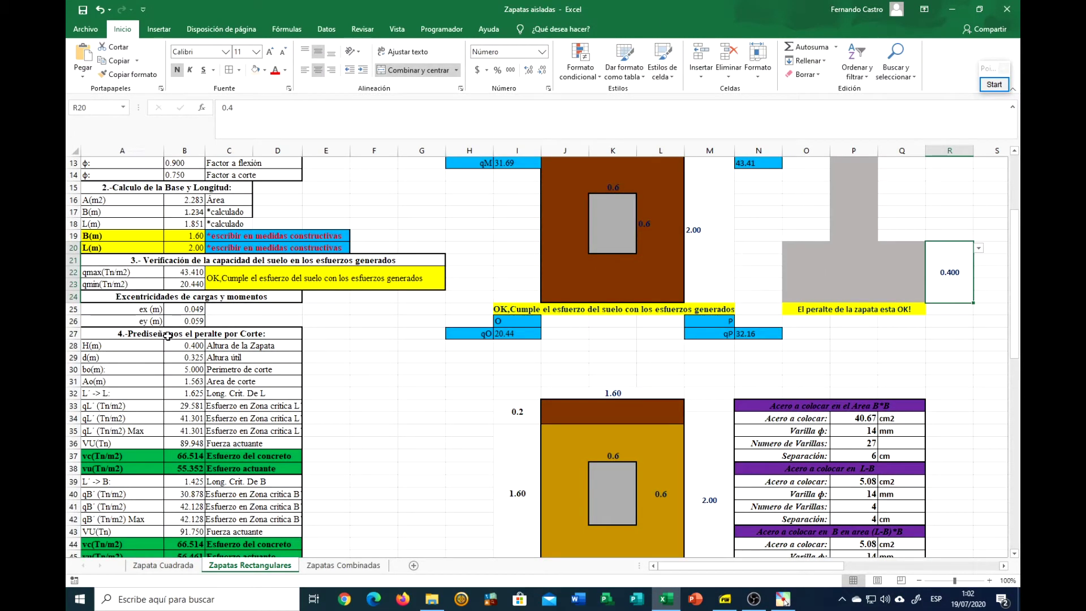
scroll(231, 474, "down", 4)
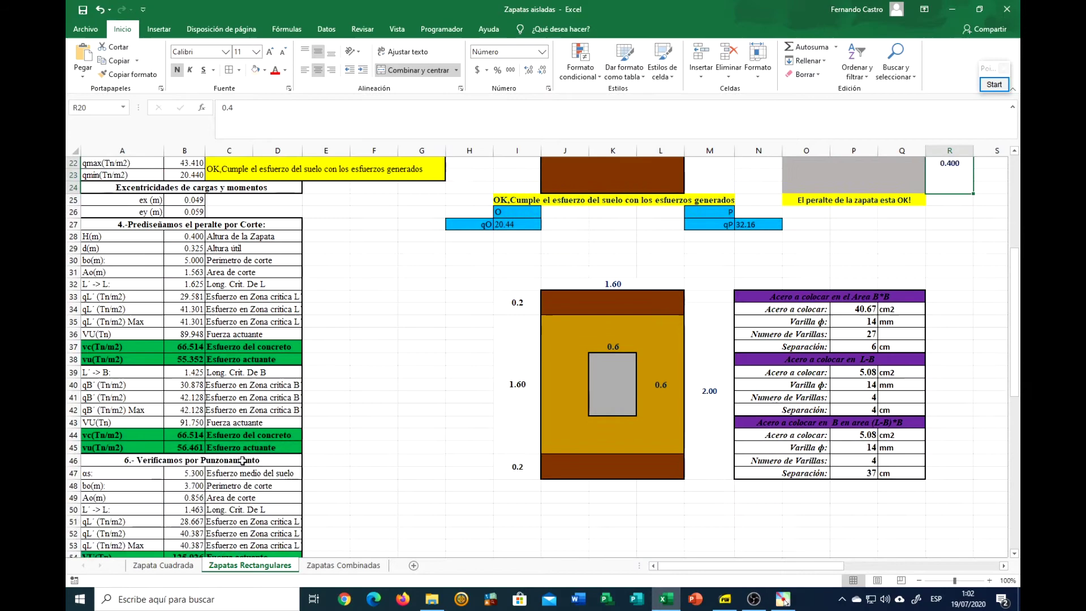
scroll(348, 425, "up", 3)
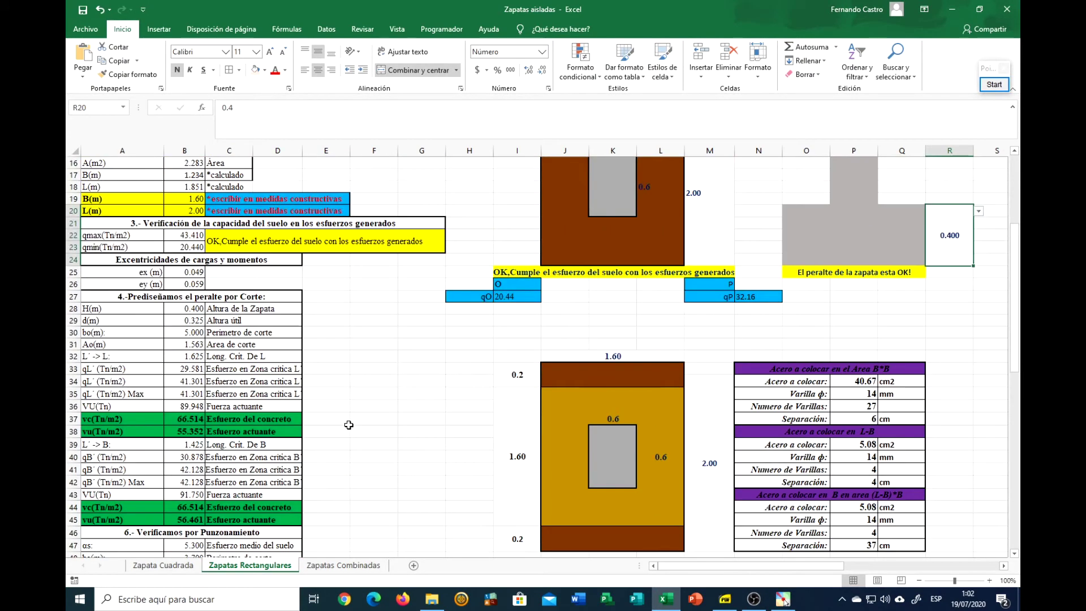
scroll(348, 425, "down", 1)
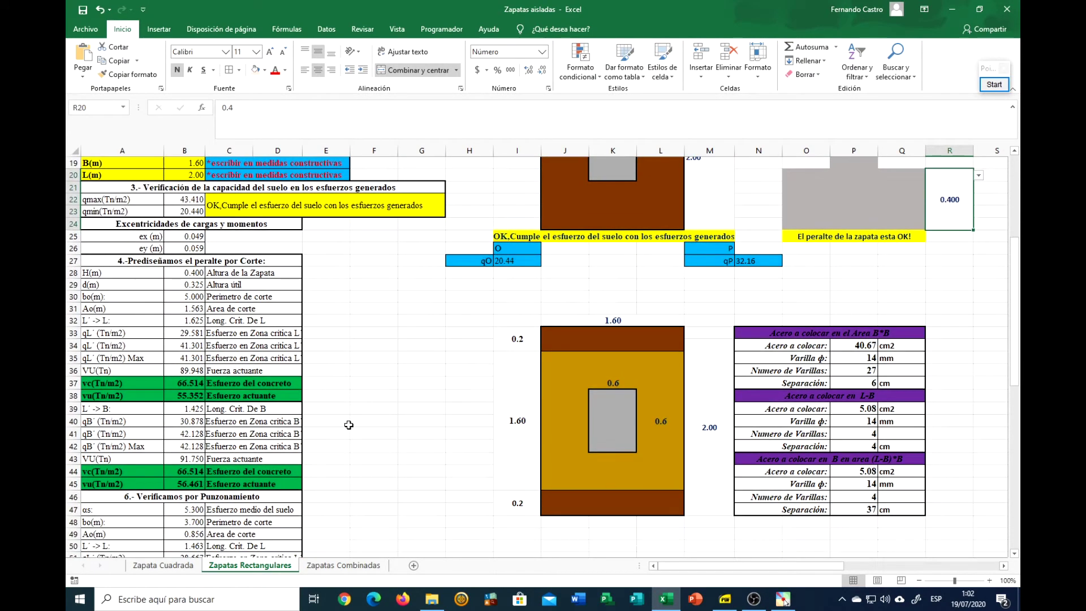
Start annotating and sketch critical section lines above and below the column on the footing plan, each offset labelled d
left_click(991, 87)
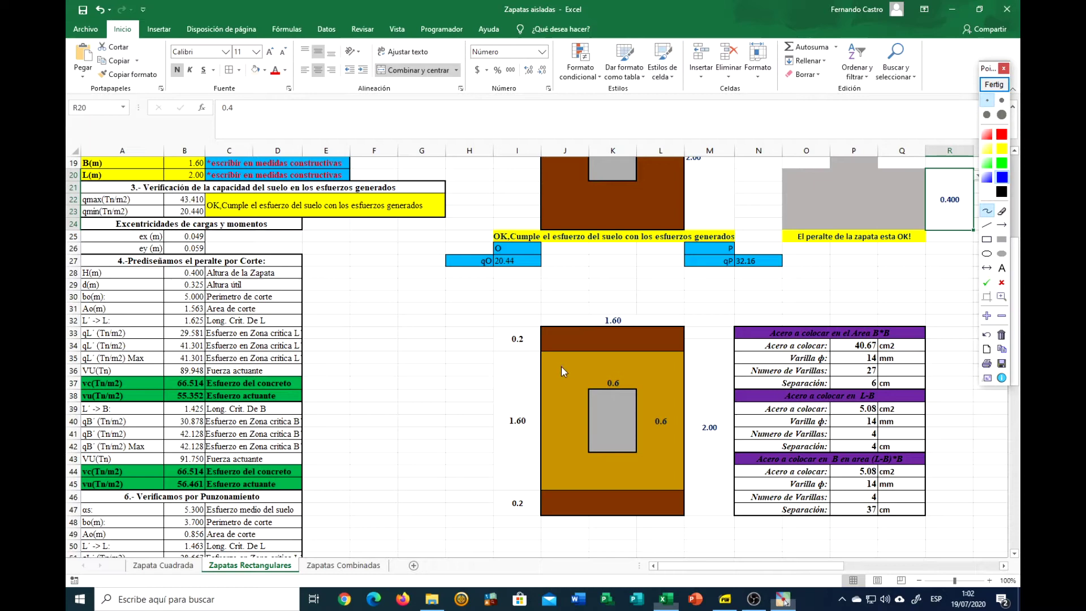
left_click_drag(543, 367, 546, 369)
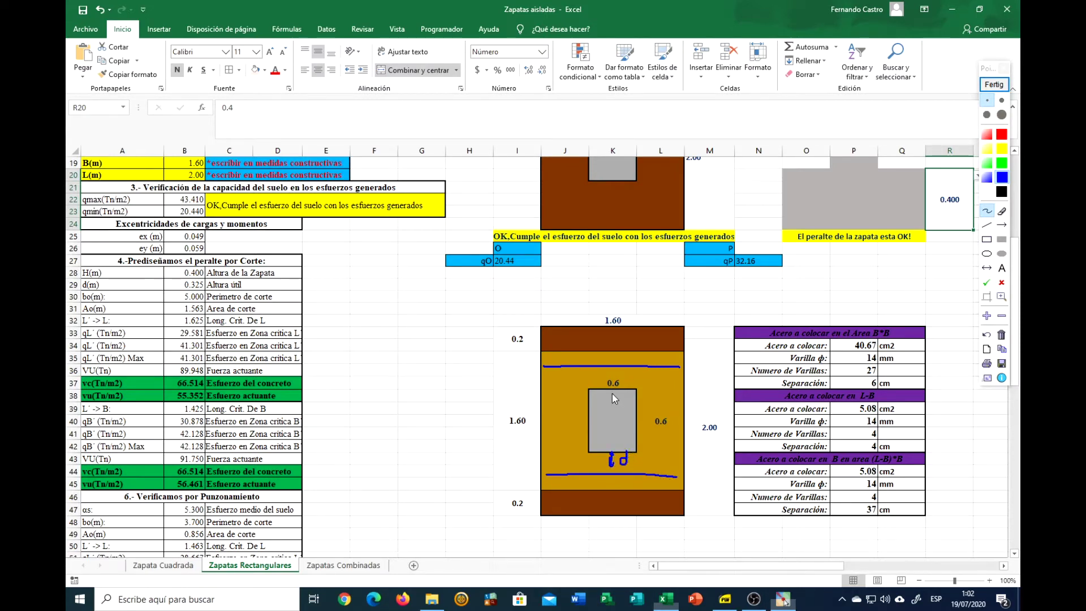
mouse_move(600, 371)
left_mouse_down()
mouse_move(600, 386)
mouse_move(618, 371)
left_mouse_up()
Handwrite the shear check vu ≤ φvc with φ marked 0,75, and the formula vu = Vu/(bo·d) beneath it
mouse_move(357, 278)
left_mouse_down()
mouse_move(408, 265)
mouse_move(405, 282)
mouse_move(413, 266)
mouse_move(429, 267)
mouse_move(430, 278)
mouse_move(400, 282)
left_mouse_up()
left_click_drag(399, 242, 418, 249)
left_click_drag(420, 238, 422, 247)
left_click_drag(427, 240, 432, 236)
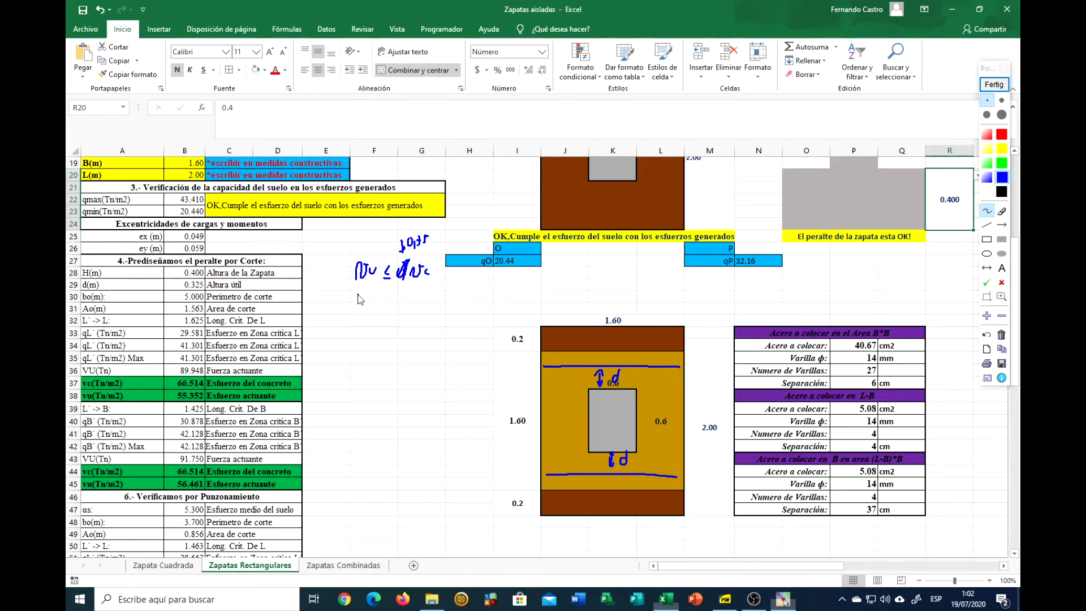
mouse_move(341, 317)
left_mouse_down()
mouse_move(347, 302)
mouse_move(382, 310)
mouse_move(390, 290)
mouse_move(400, 309)
left_mouse_up()
left_click_drag(375, 314, 396, 314)
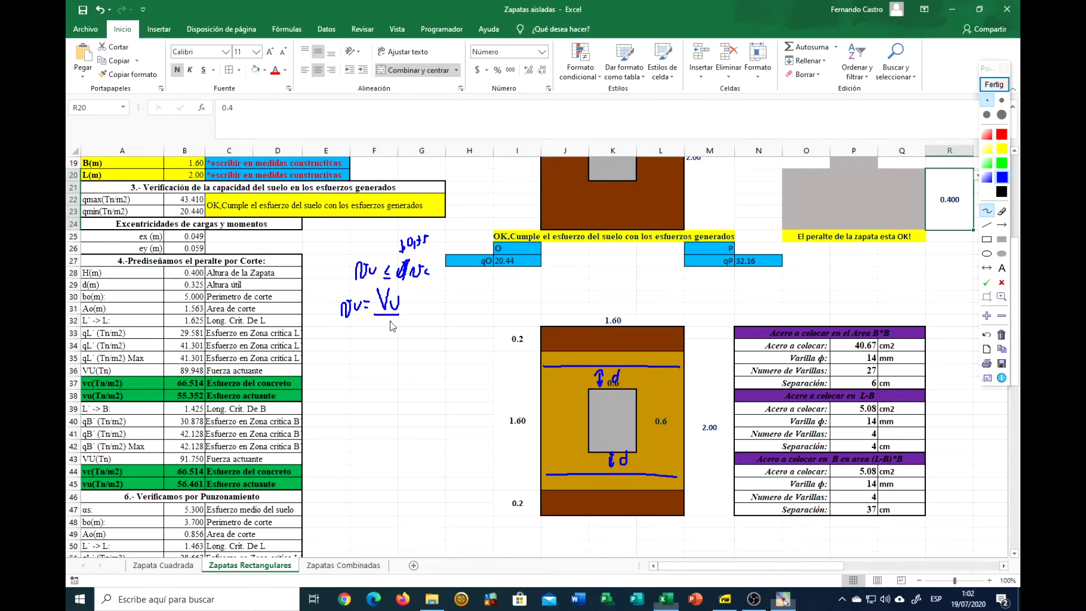
mouse_move(378, 332)
left_mouse_down()
mouse_move(404, 325)
mouse_move(403, 335)
left_mouse_up()
left_click_drag(381, 344, 395, 340)
Draw critical section lines on both sides of the column and label the a, b and d dimensions in yellow
left_click_drag(568, 352, 569, 390)
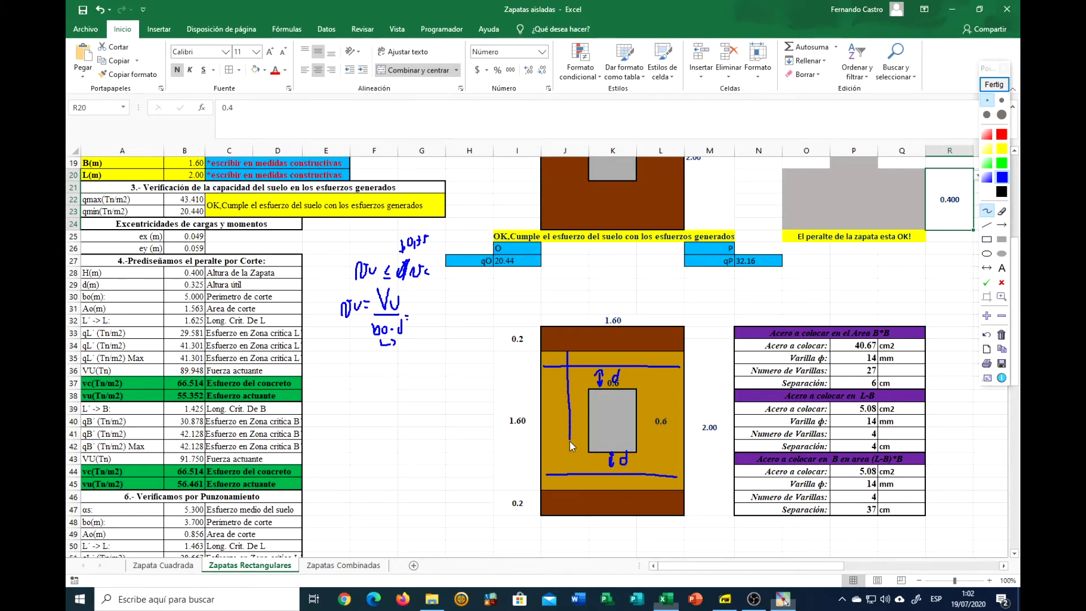
left_click_drag(565, 328, 567, 352)
left_click_drag(656, 325, 655, 414)
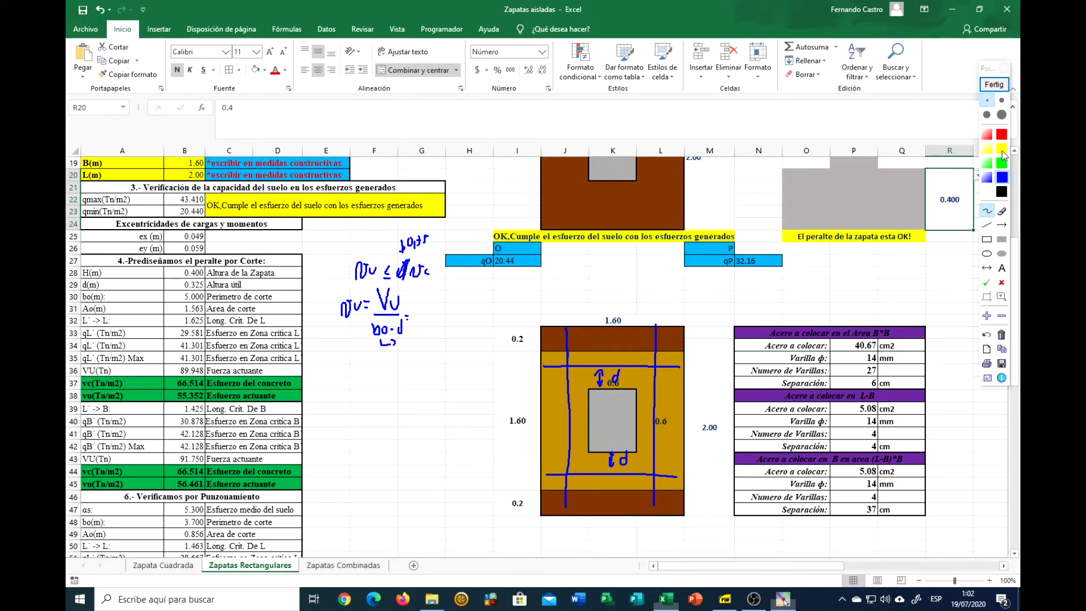
left_click_drag(567, 368, 591, 368)
mouse_move(592, 348)
left_mouse_down()
mouse_move(640, 355)
mouse_move(624, 349)
left_mouse_up()
left_click_drag(651, 389, 666, 424)
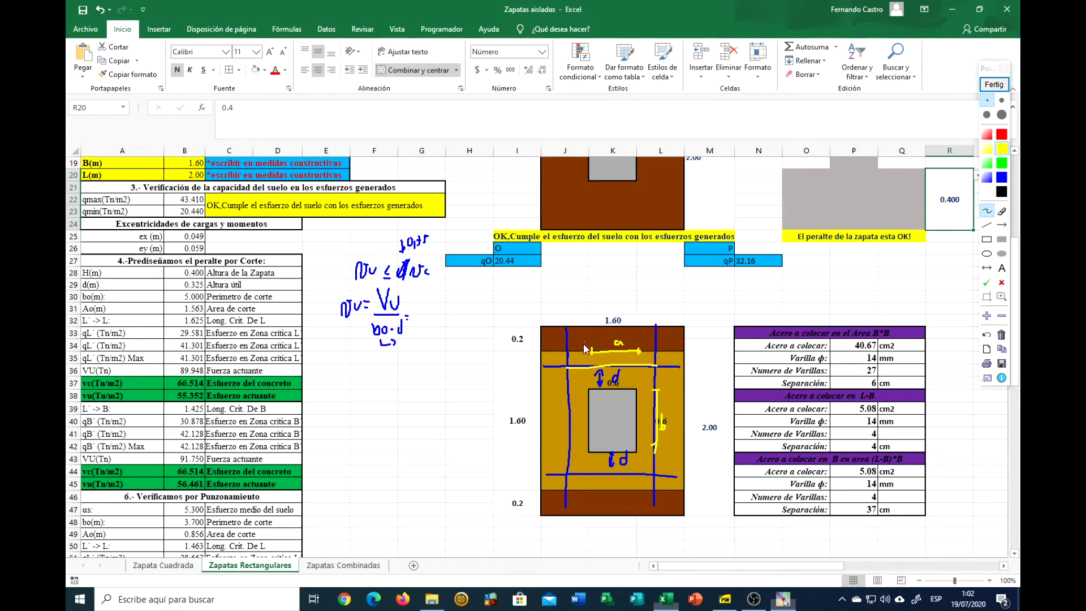
left_click_drag(585, 340, 586, 347)
left_click_drag(647, 332, 646, 339)
Handwrite the critical perimeter expression (2d+a)·2+(2d+b)·2 in yellow above the footing plan
left_click_drag(565, 299, 610, 303)
left_click_drag(563, 294, 561, 311)
mouse_move(618, 289)
left_mouse_down()
mouse_move(617, 304)
mouse_move(657, 300)
left_mouse_up()
left_click_drag(654, 295, 654, 304)
mouse_move(664, 284)
left_mouse_down()
mouse_move(662, 299)
mouse_move(676, 302)
left_mouse_up()
left_click_drag(686, 292, 719, 307)
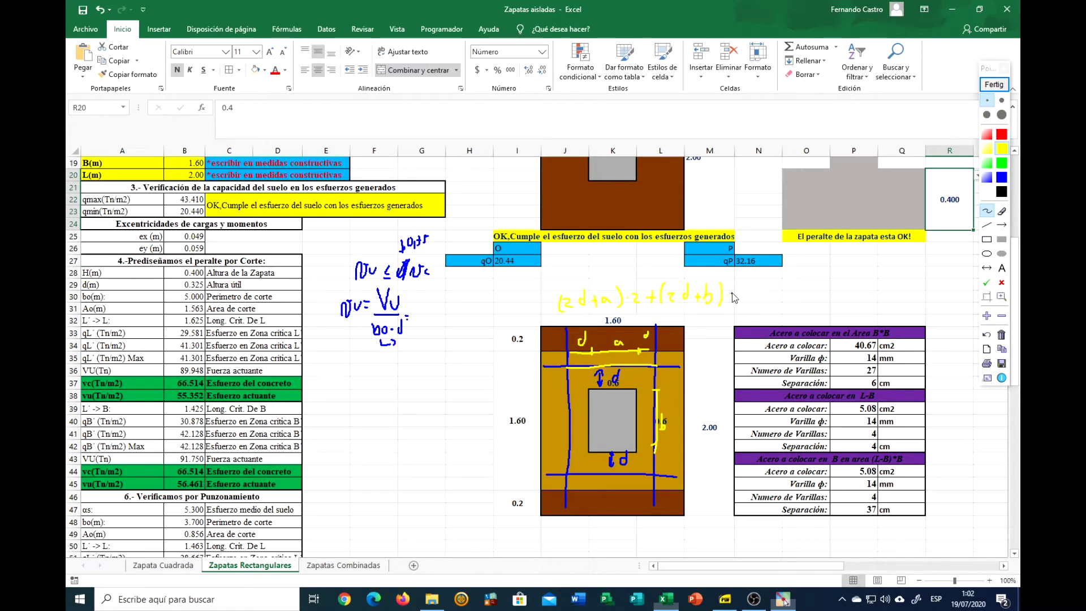
left_click(726, 295)
Handwrite Vu = q in blue under the shear formula and trace the critical perimeter around the column
left_click(1002, 177)
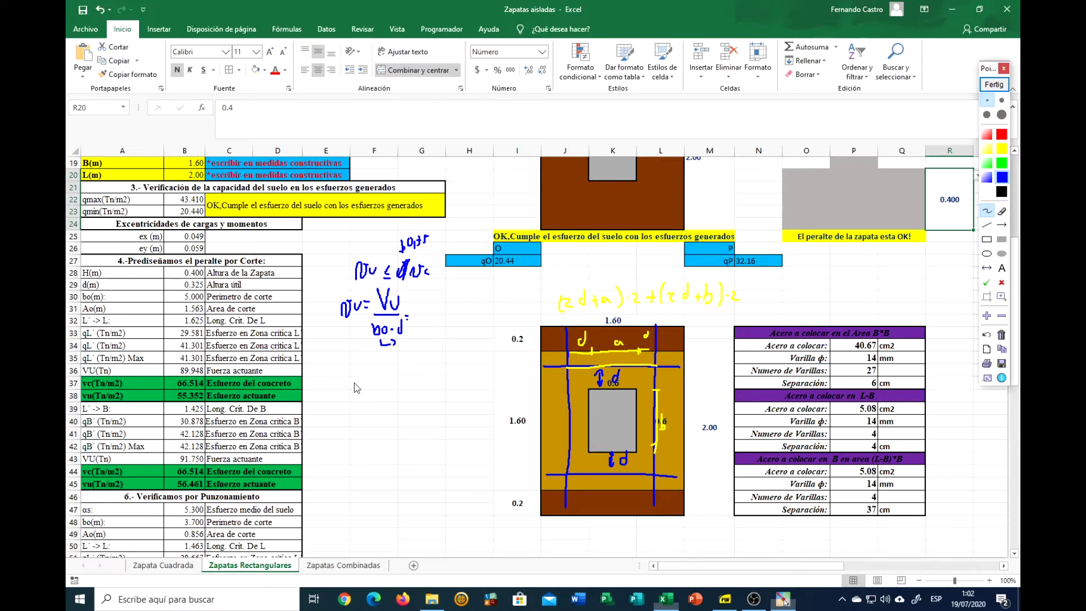
mouse_move(349, 361)
left_mouse_down()
mouse_move(355, 392)
mouse_move(397, 381)
left_mouse_up()
left_click_drag(406, 368, 402, 398)
left_click(443, 382)
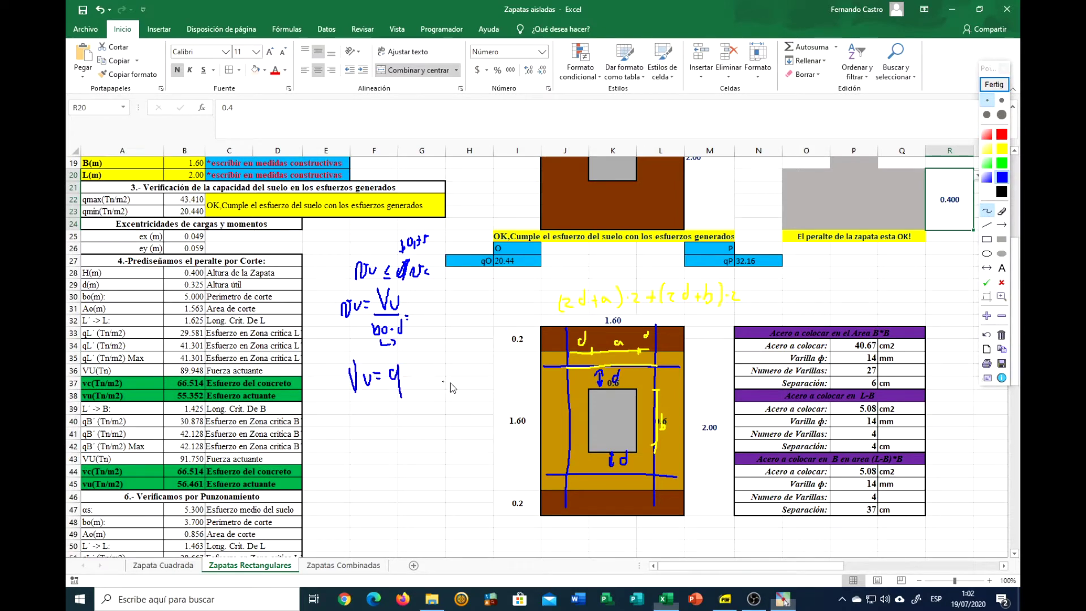
mouse_move(568, 375)
left_mouse_down()
mouse_move(570, 458)
mouse_move(577, 366)
mouse_move(656, 368)
mouse_move(658, 436)
left_mouse_up()
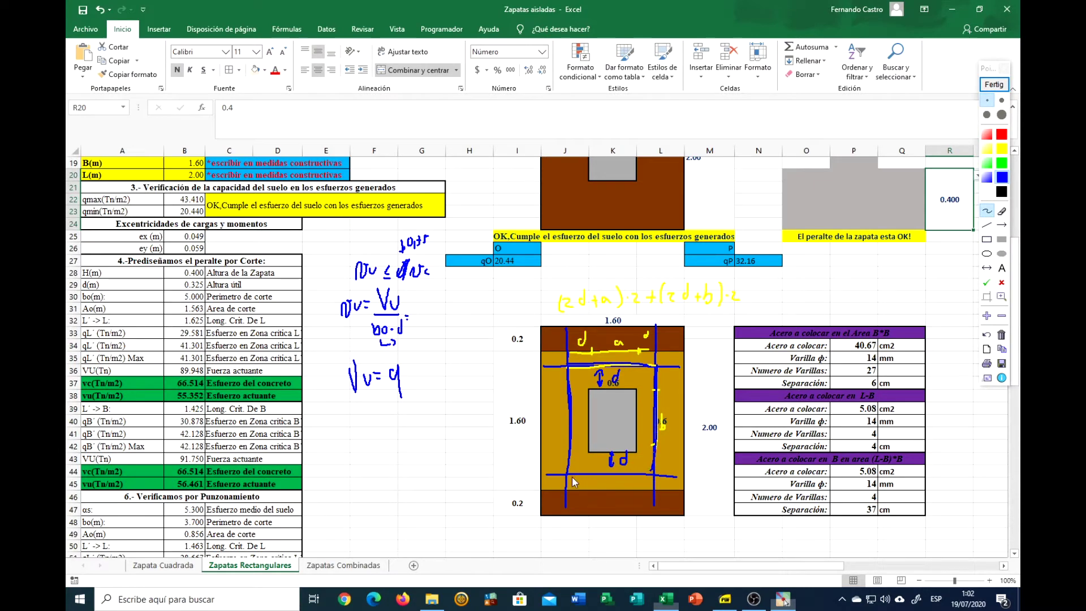
left_click_drag(598, 472, 644, 471)
Complete the shear force formula with the area difference, so that it reads Vu = q·(AT−Ac)
left_click(411, 373)
mouse_move(425, 367)
left_mouse_down()
mouse_move(427, 387)
mouse_move(438, 370)
mouse_move(443, 384)
mouse_move(445, 370)
mouse_move(466, 379)
left_mouse_up()
left_click_drag(477, 374, 473, 385)
left_click_drag(472, 339, 480, 395)
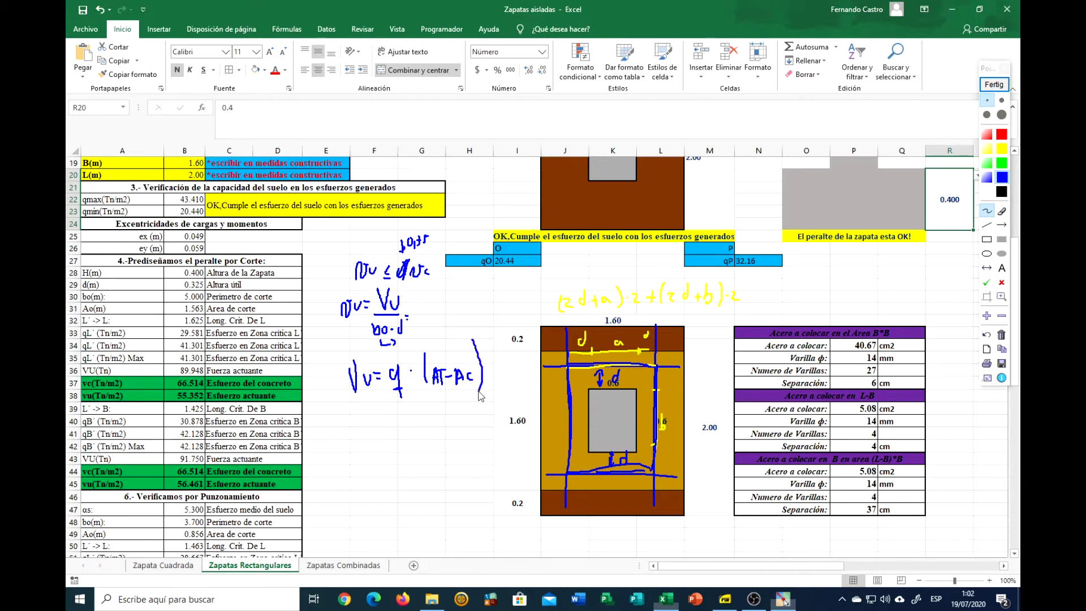
Mark the area difference and the q term in the shear force formula, and hatch the critical area around the column
mouse_move(428, 347)
left_mouse_down()
mouse_move(464, 329)
mouse_move(434, 325)
mouse_move(450, 317)
left_mouse_up()
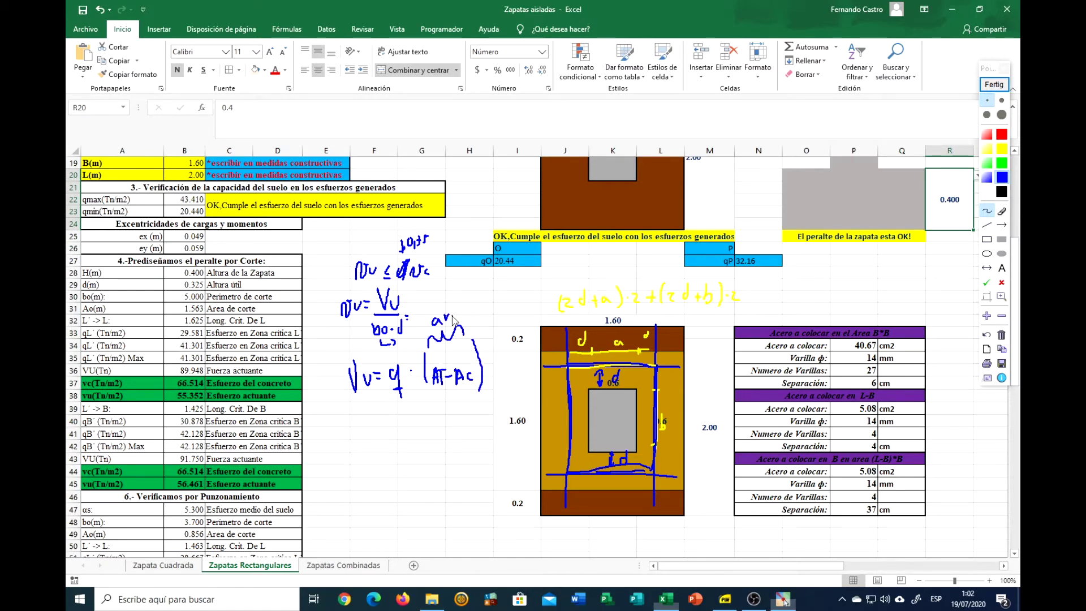
left_click_drag(400, 414, 410, 411)
mouse_move(571, 402)
left_mouse_down()
mouse_move(580, 378)
mouse_move(604, 364)
left_mouse_up()
left_click_drag(586, 417, 600, 388)
mouse_move(592, 444)
left_mouse_down()
mouse_move(616, 391)
mouse_move(636, 388)
left_mouse_up()
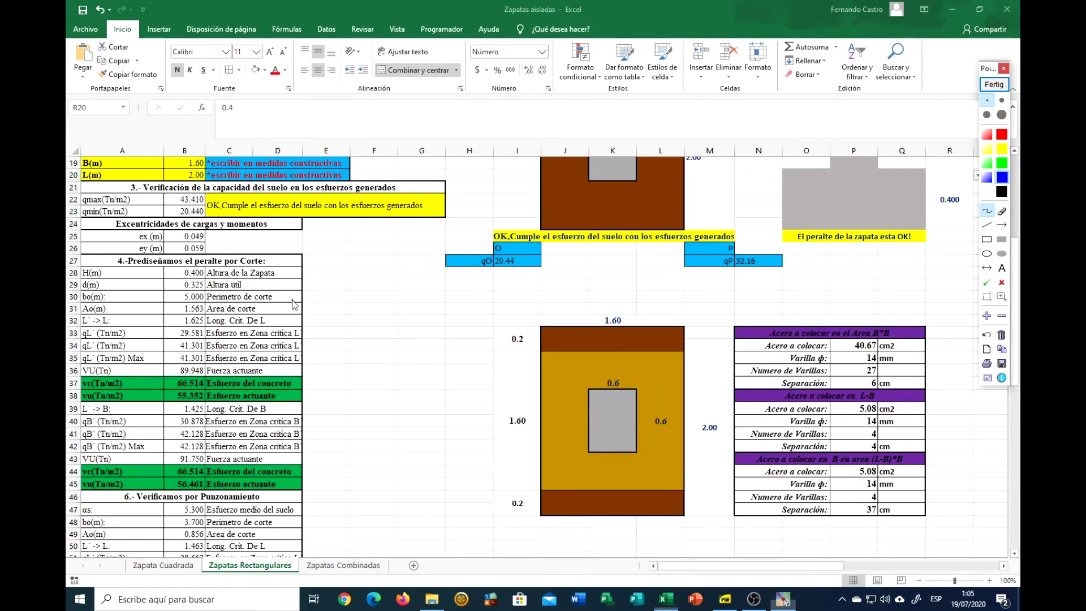
Tick the Perimetro de corte and Area de corte rows, then mark d above the column and brace the adjoining length
left_click_drag(281, 294, 289, 291)
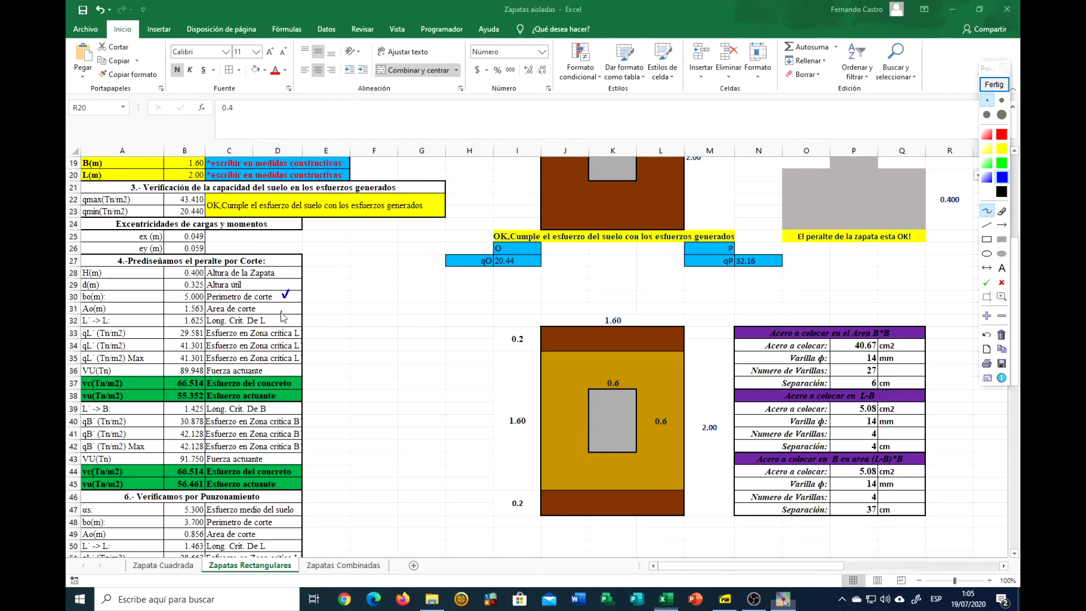
left_click_drag(278, 306, 285, 300)
mouse_move(598, 353)
left_mouse_down()
mouse_move(599, 382)
mouse_move(599, 361)
mouse_move(607, 364)
left_mouse_up()
left_click_drag(535, 354, 541, 510)
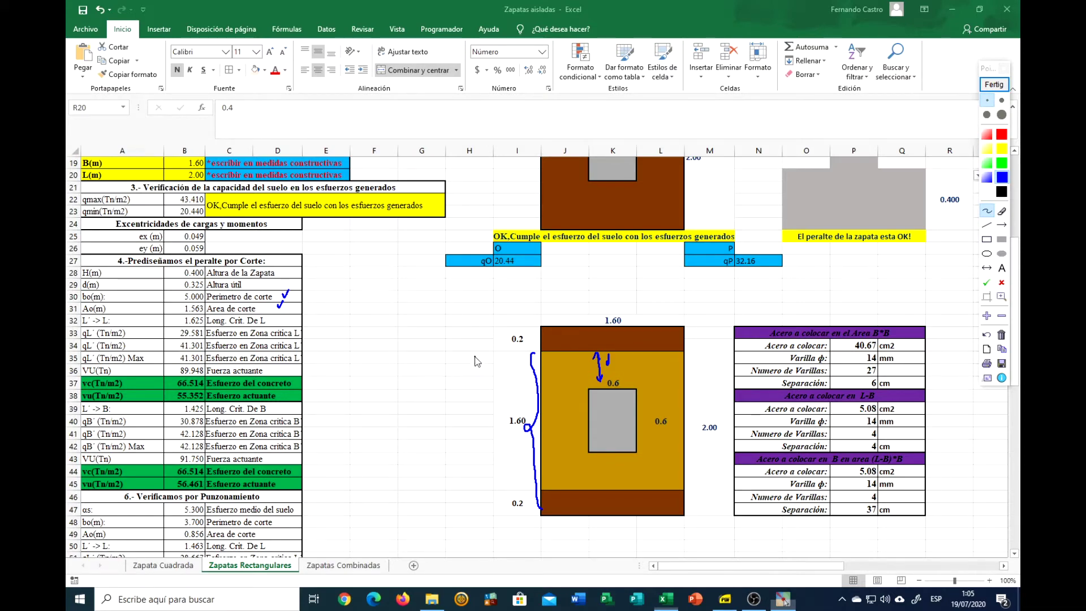
Sketch the trapezoidal soil stress diagram beside the footing plan, with qmax at the upper edge and qmin at the lower edge
left_click(492, 327)
mouse_move(477, 302)
left_mouse_down()
mouse_move(481, 316)
mouse_move(509, 291)
left_mouse_up()
left_click(492, 516)
left_click_drag(506, 525, 505, 534)
left_click_drag(510, 527, 519, 532)
left_click_drag(523, 526, 469, 516)
left_click(522, 519)
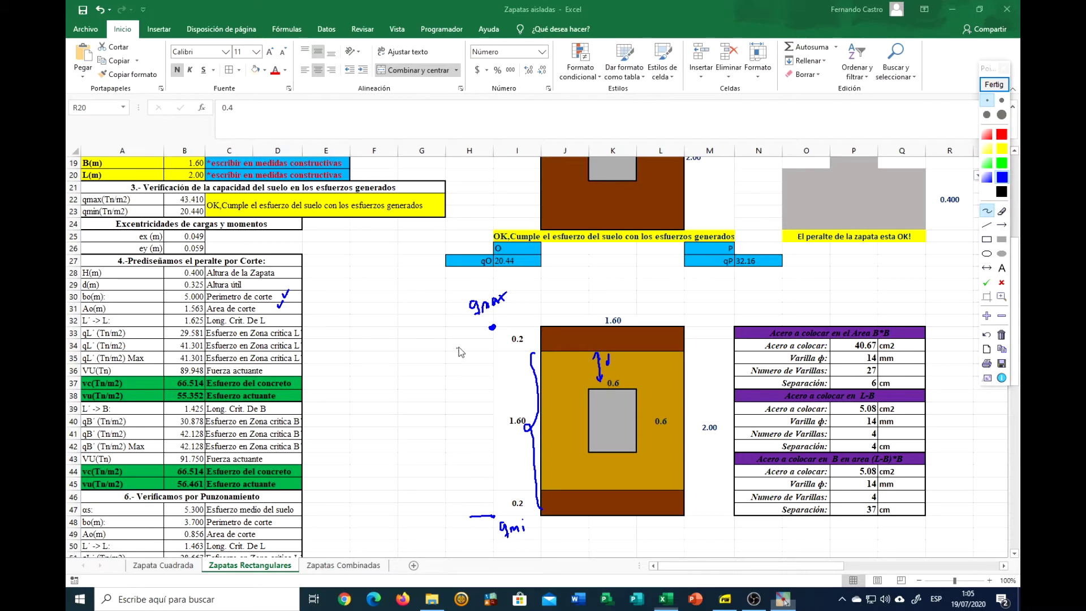
mouse_move(493, 327)
left_mouse_down()
mouse_move(416, 334)
mouse_move(473, 511)
left_mouse_up()
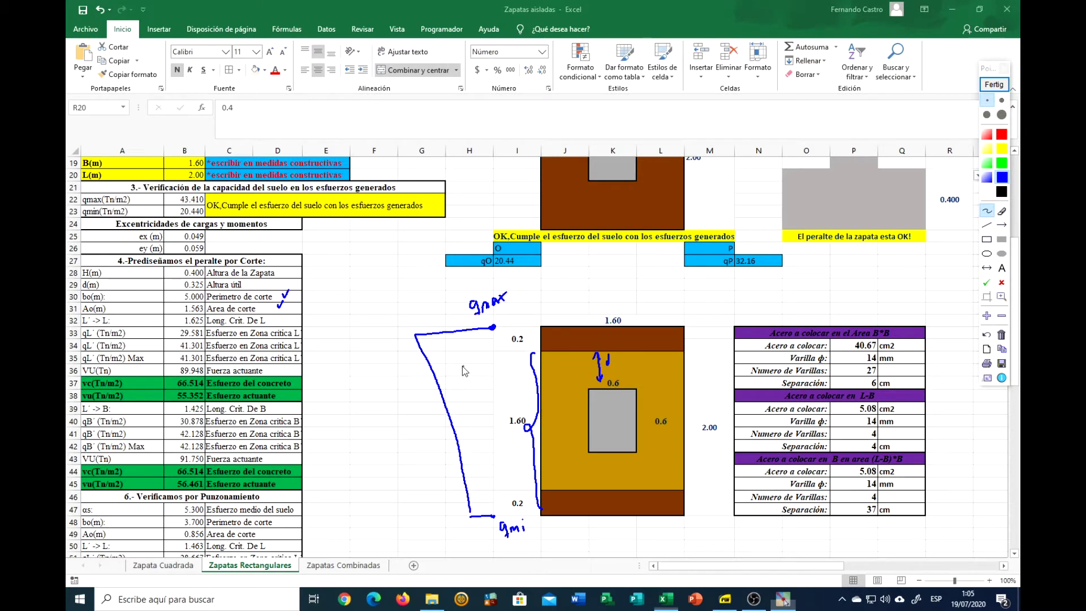
Add dashed guide lines to the stress diagram at the critical section and dimension the stress q there
mouse_move(424, 354)
left_mouse_down()
mouse_move(493, 356)
mouse_move(485, 353)
left_mouse_up()
left_click_drag(478, 352, 459, 353)
left_click_drag(451, 353, 429, 353)
mouse_move(474, 511)
left_mouse_down()
mouse_move(471, 339)
mouse_move(485, 372)
mouse_move(427, 389)
left_mouse_up()
left_click_drag(427, 379, 496, 380)
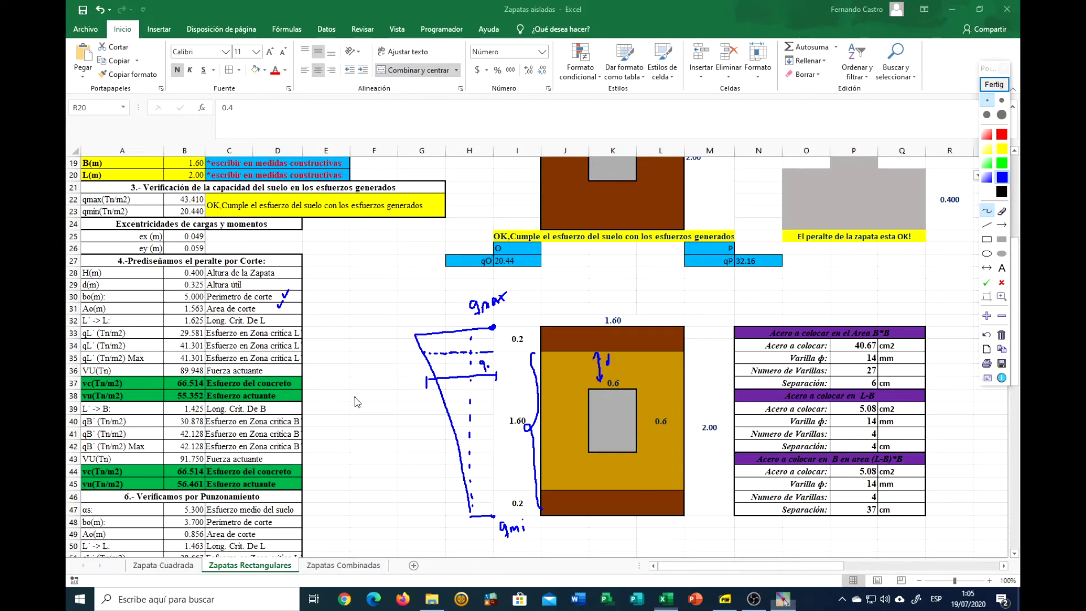
Tick the qL' rows of Esfuerzo en Zona critica L, circle their two values, and mark the critical section level beside the footing plan
left_click_drag(302, 327, 310, 322)
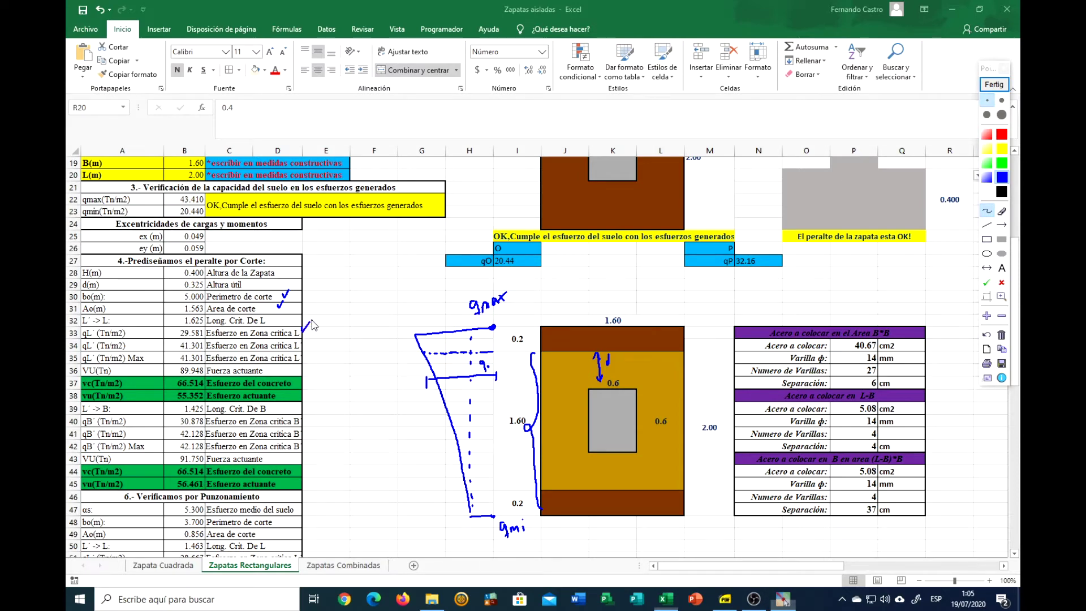
left_click(685, 326)
left_click_drag(302, 348, 316, 335)
left_click_drag(685, 354, 730, 357)
mouse_move(205, 329)
left_mouse_down()
mouse_move(196, 326)
mouse_move(180, 357)
mouse_move(205, 336)
mouse_move(217, 355)
left_mouse_up()
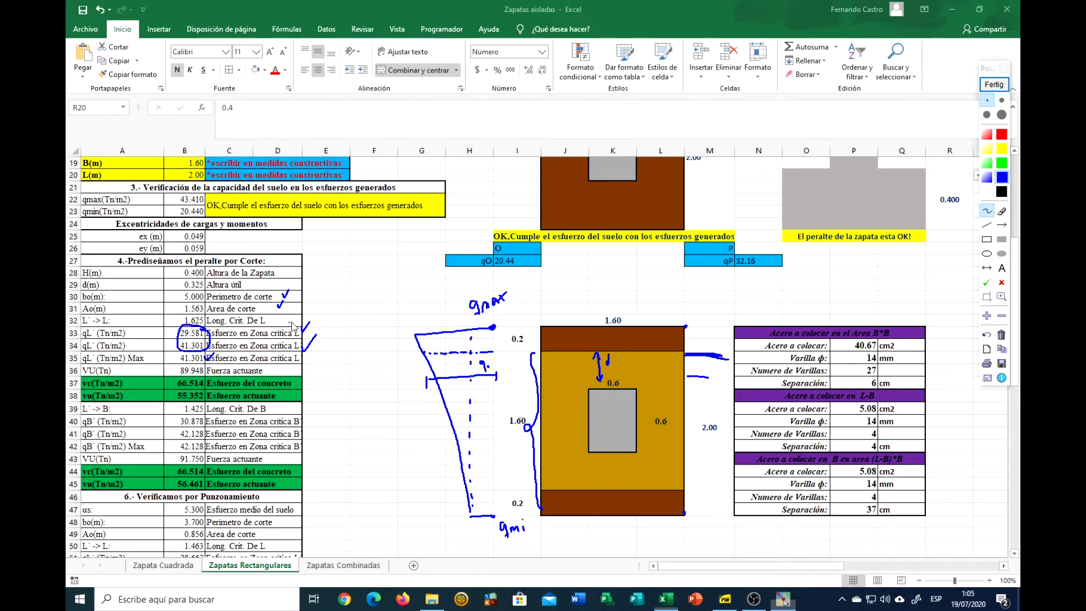
Handwrite Vu = qL·(AT−Ac) and vu = Vu/(bo·d) beside the shear table, and tick its Fuerza actuante row
left_click_drag(323, 247, 346, 253)
left_click_drag(357, 265, 444, 266)
left_click_drag(265, 369, 276, 365)
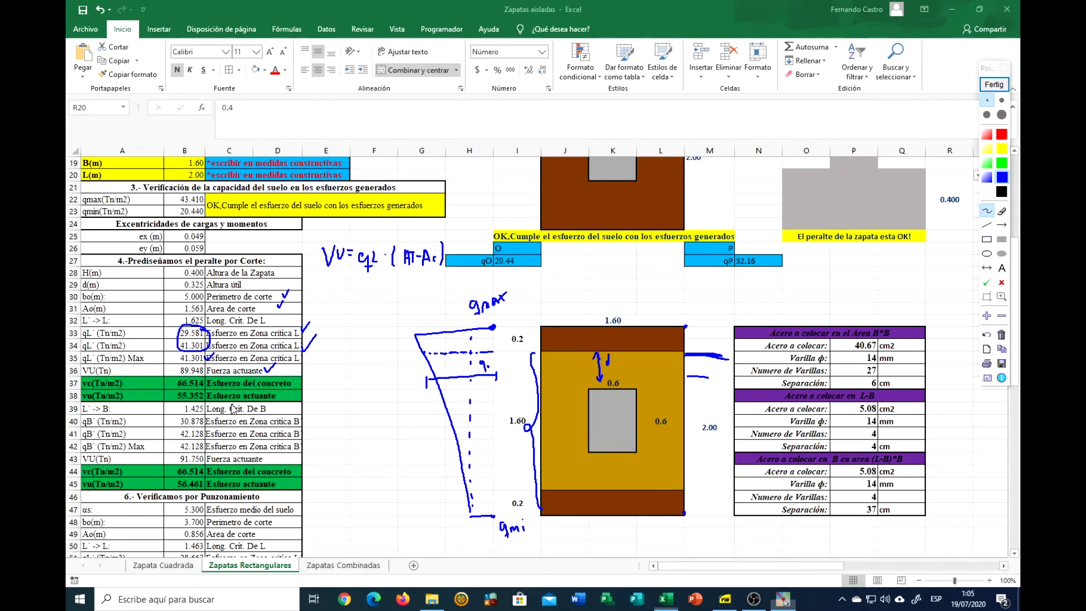
mouse_move(325, 306)
left_mouse_down()
mouse_move(385, 285)
mouse_move(368, 321)
mouse_move(396, 303)
mouse_move(392, 314)
left_mouse_up()
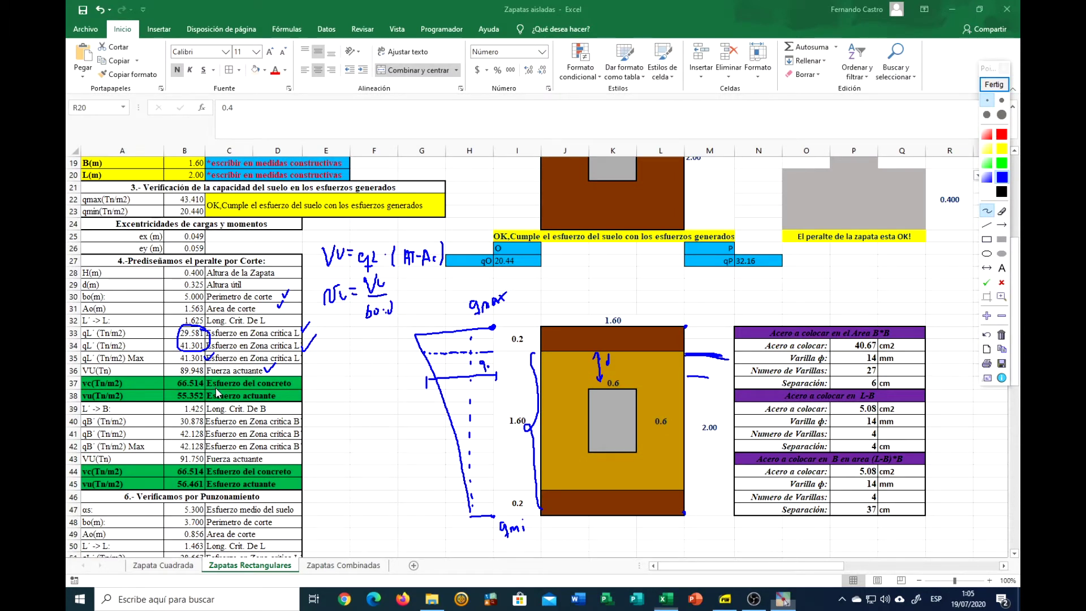
Tick the vc and vu rows, handwrite vc = 0,53·√f'c·10·Ø, and end the annotation
left_click_drag(279, 394, 304, 374)
mouse_move(340, 344)
left_mouse_down()
mouse_move(358, 349)
mouse_move(420, 324)
mouse_move(438, 290)
mouse_move(433, 315)
mouse_move(487, 279)
mouse_move(482, 289)
left_mouse_up()
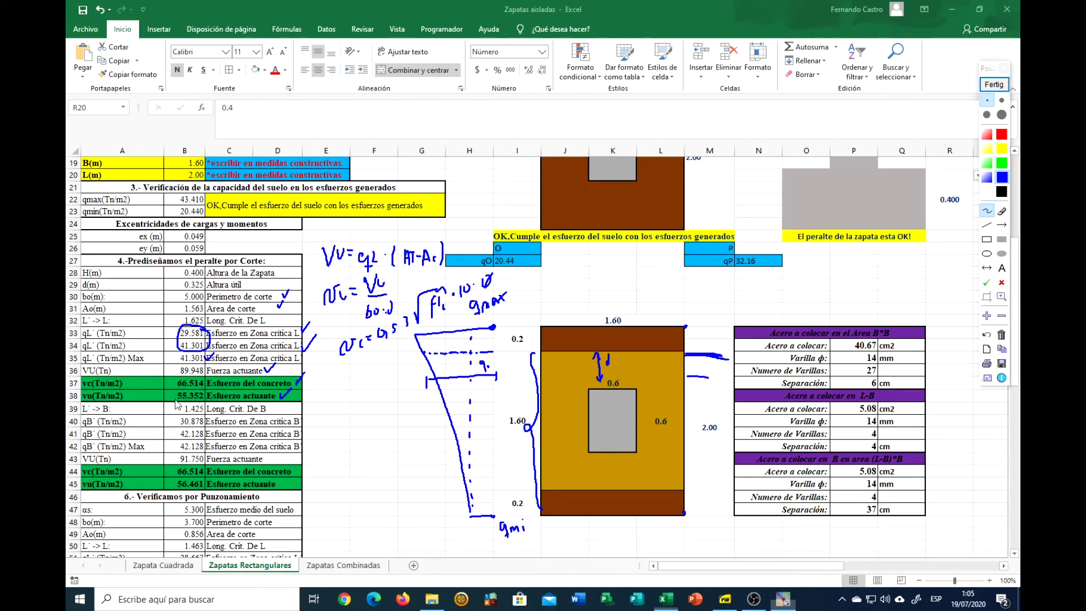
left_click(323, 385)
left_click_drag(948, 205, 960, 193)
left_click(994, 83)
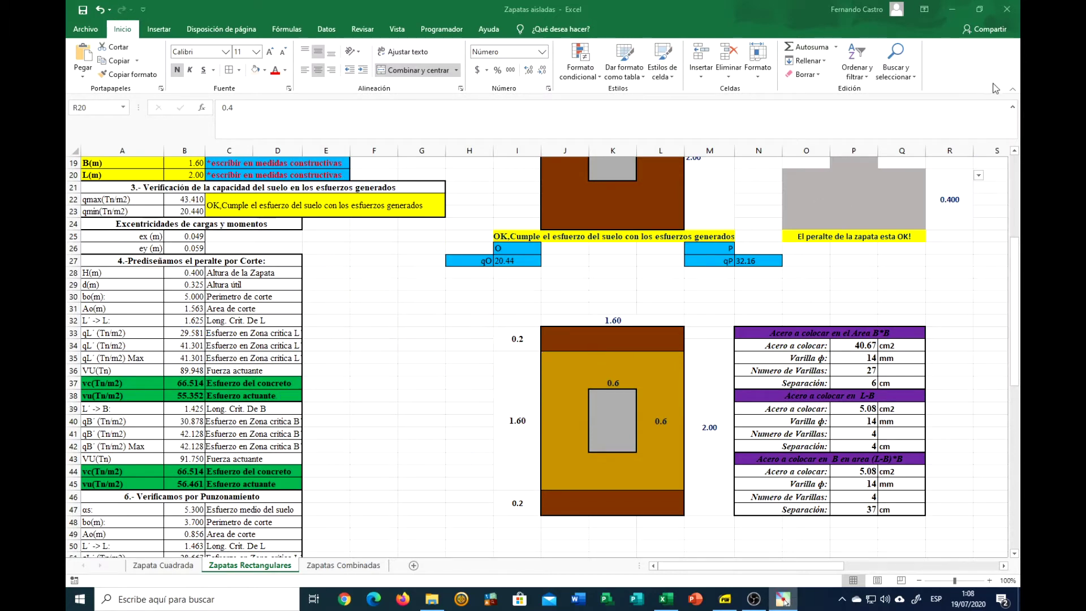
Sketch the vertical critical section beside the column on the lower footing plan, dimension the length B' above it, and end the annotation
left_click(994, 88)
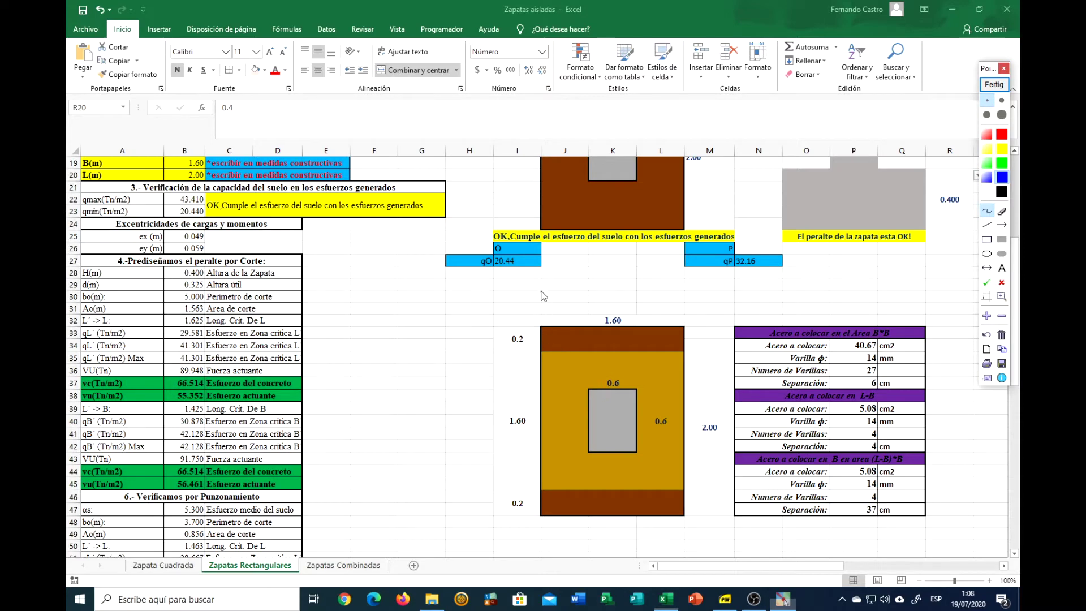
left_click_drag(663, 329, 664, 342)
left_click_drag(663, 490, 660, 505)
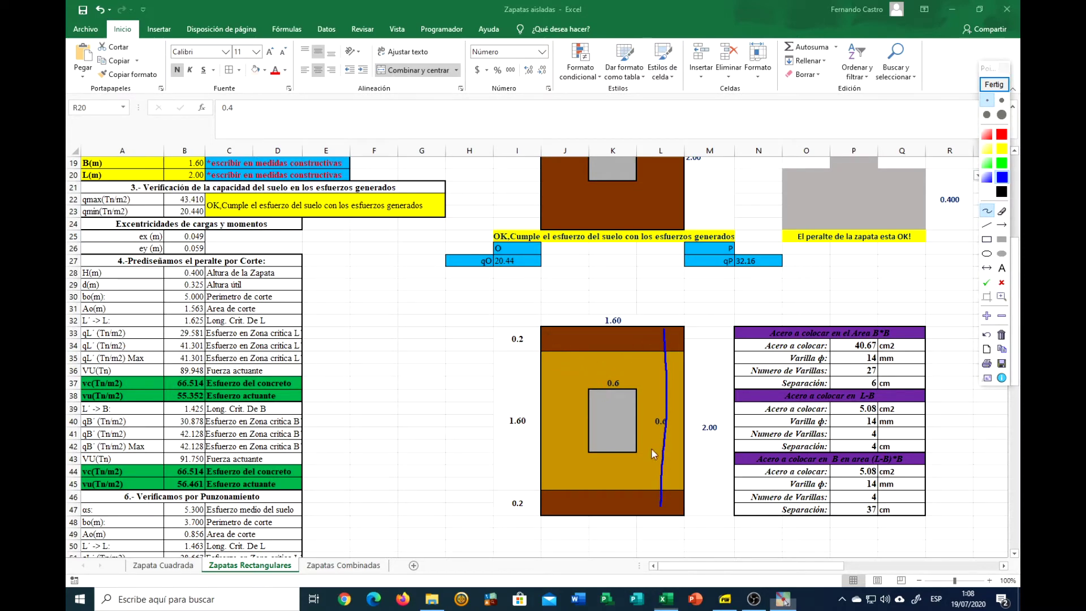
mouse_move(542, 285)
left_mouse_down()
mouse_move(663, 288)
mouse_move(620, 312)
mouse_move(623, 300)
left_mouse_up()
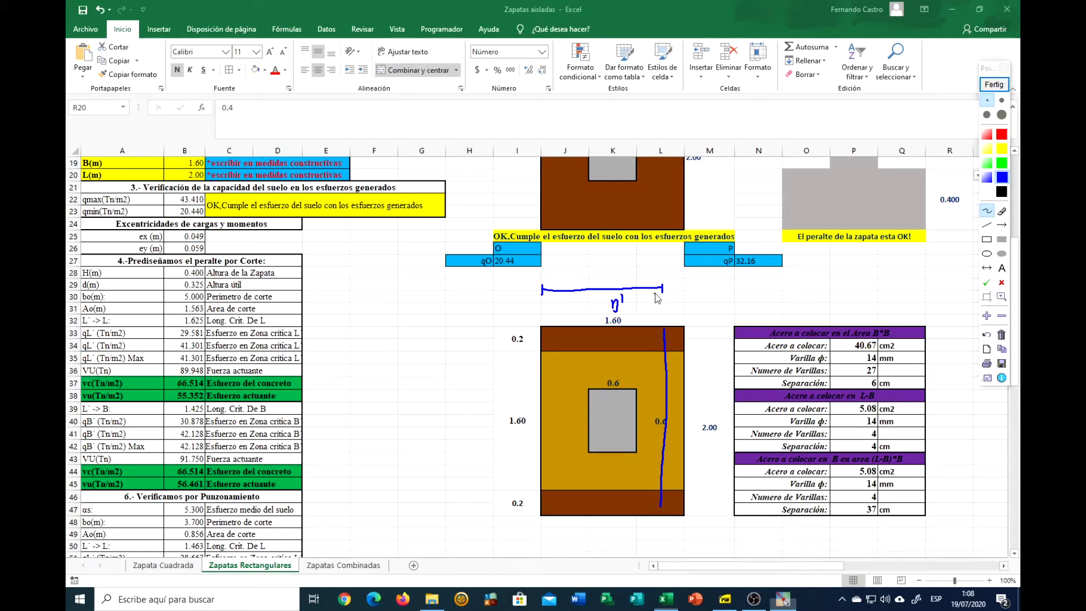
left_click_drag(662, 264, 665, 271)
left_click_drag(660, 532, 665, 520)
left_click(994, 85)
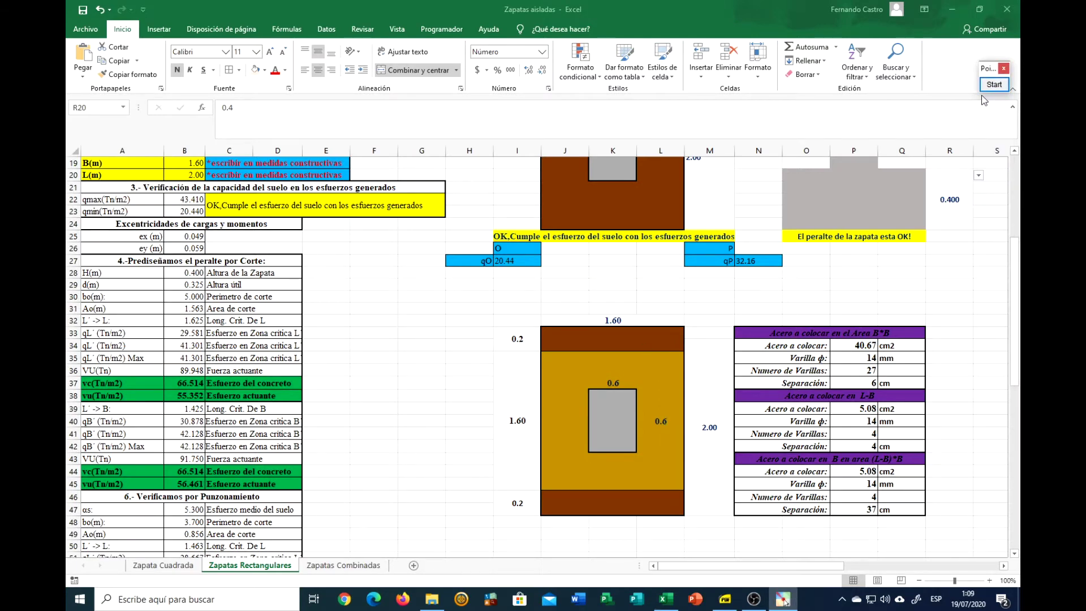
Handwrite the αs values beside section 6, Verificamos por Punzonamiento: 5,3 for corner, 8 for lateral and 10,6 for interior columns
scroll(364, 466, "down", 3)
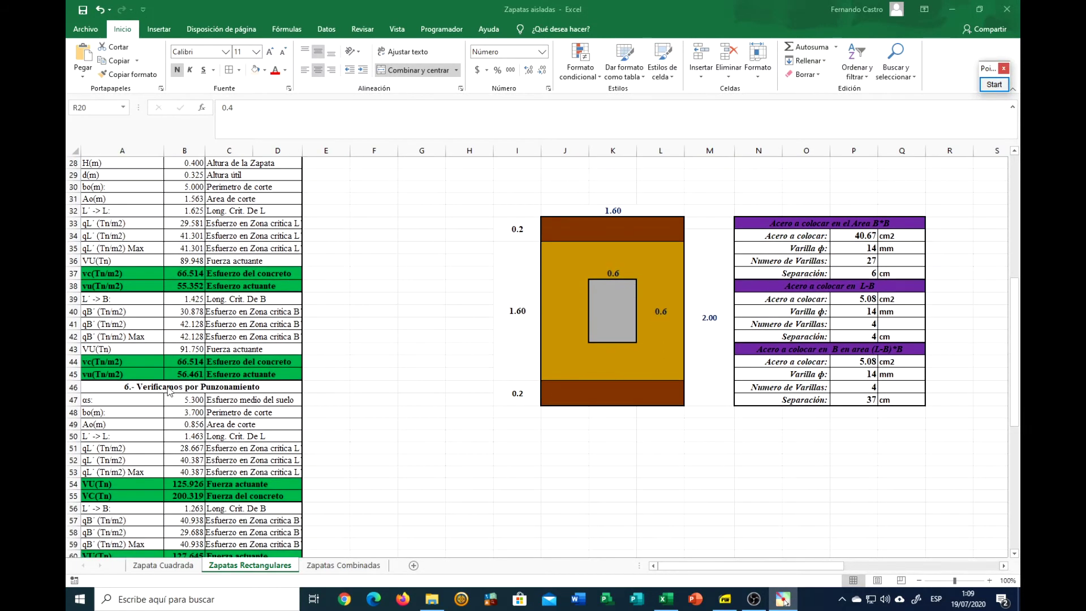
scroll(152, 384, "down", 1)
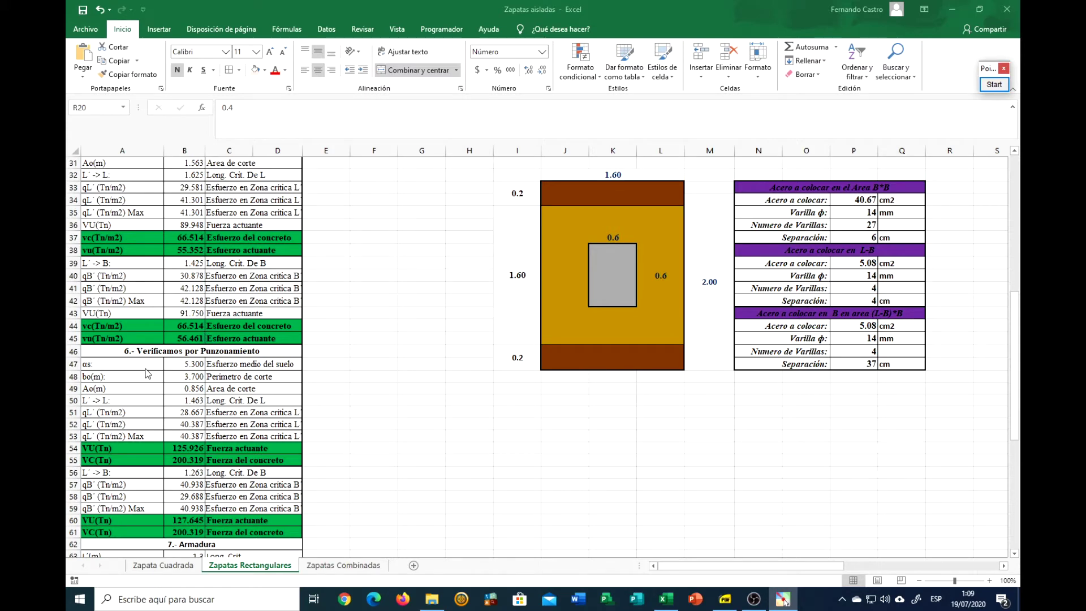
scroll(333, 361, "down", 1)
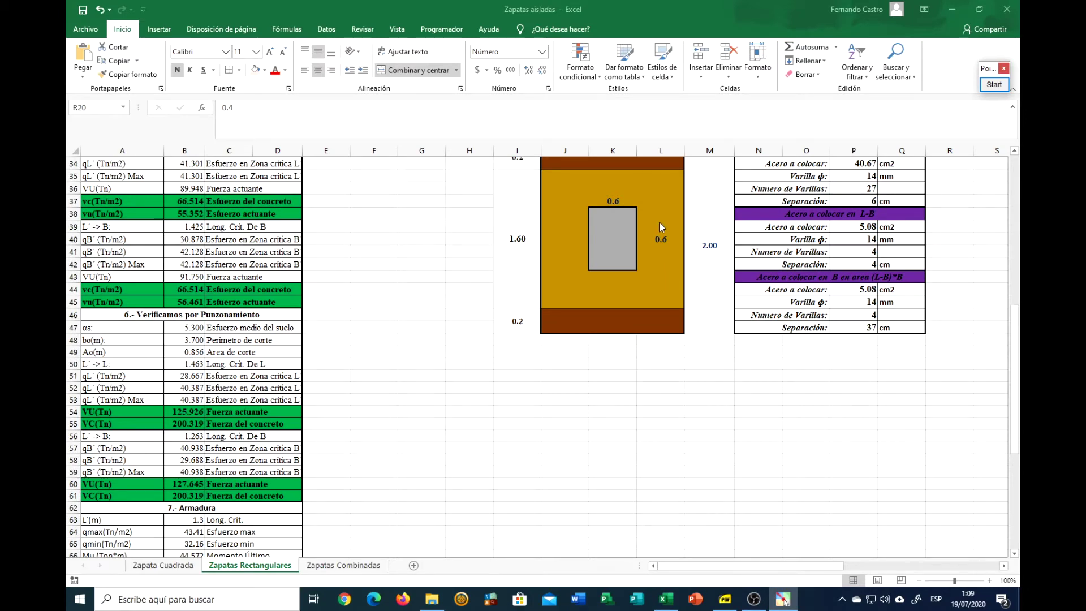
left_click(993, 85)
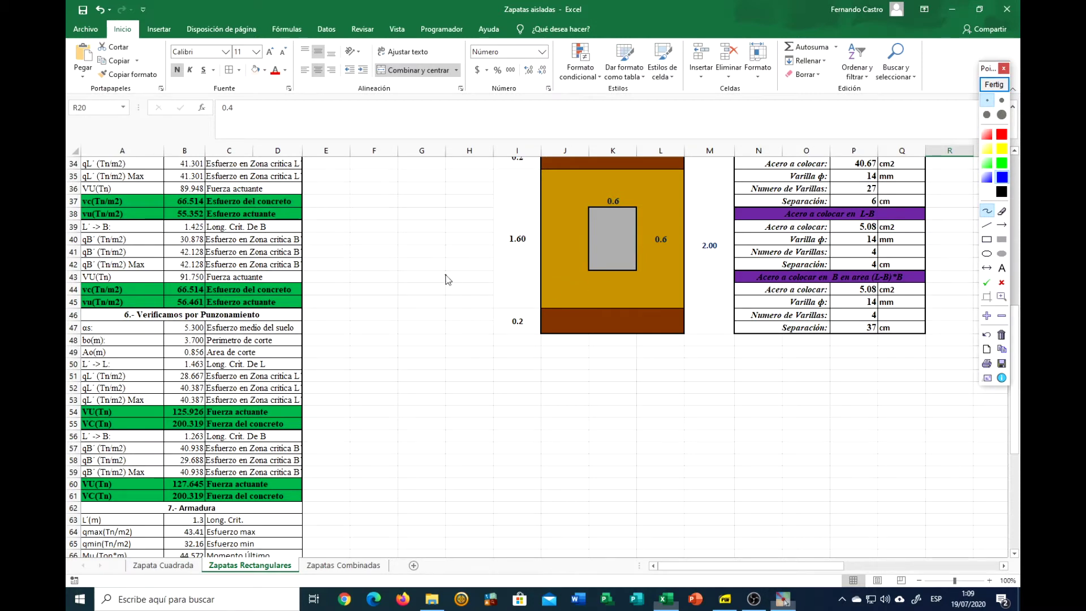
left_click_drag(309, 326, 305, 328)
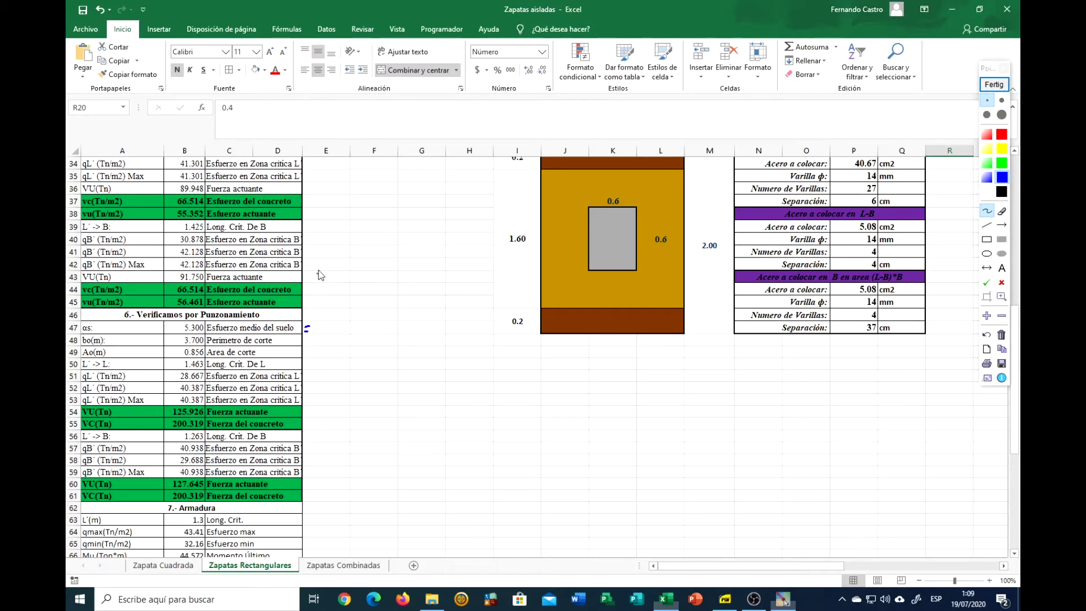
left_click(328, 317)
left_click_drag(338, 308, 347, 315)
left_click_drag(355, 312, 360, 311)
mouse_move(355, 317)
left_mouse_down()
mouse_move(394, 319)
mouse_move(353, 342)
mouse_move(381, 335)
mouse_move(341, 365)
mouse_move(363, 359)
mouse_move(377, 370)
mouse_move(384, 360)
left_mouse_up()
left_click_drag(389, 365, 396, 362)
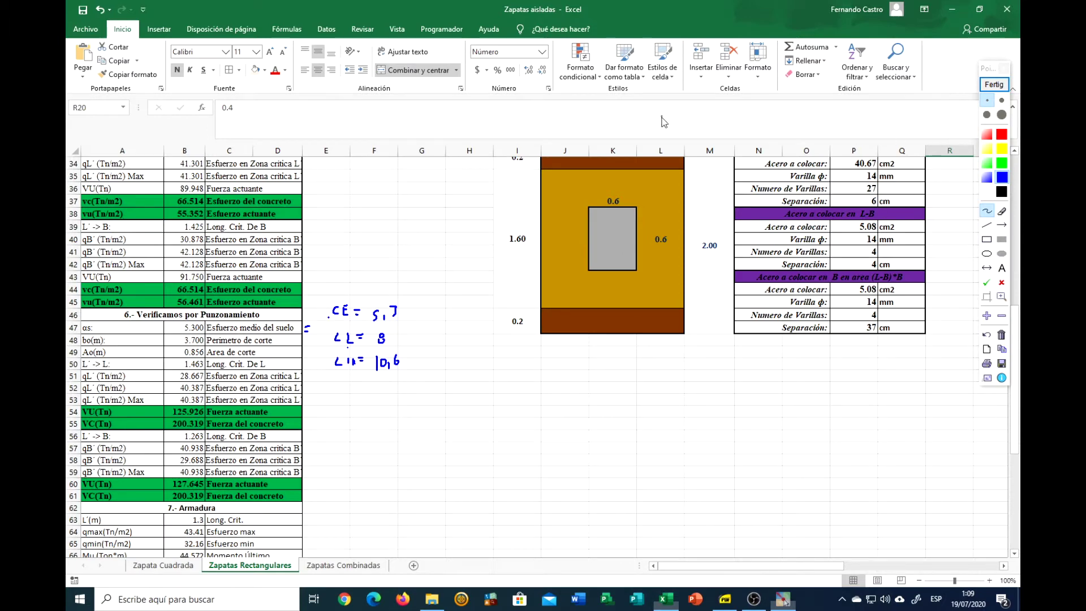
End the annotation and place the Corte por Punzonado formula picture below the footing plan
left_click(993, 84)
left_click_drag(491, 382, 462, 399)
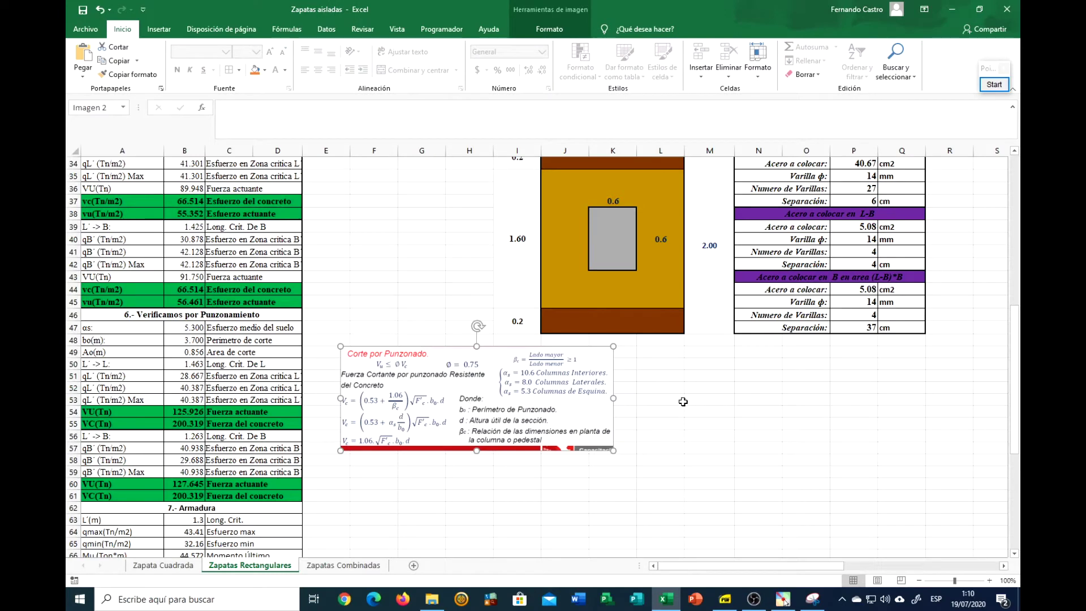
left_click(662, 401)
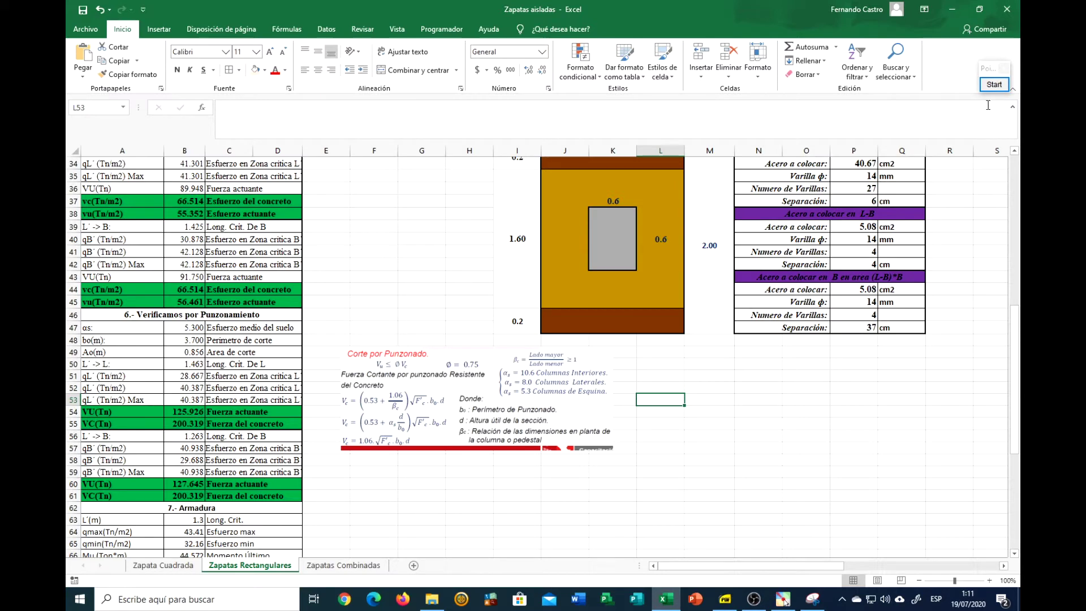
Sketch dashed punching sections around the column on the footing plan, label the d/2 offsets, and outline the critical perimeter
left_click(994, 85)
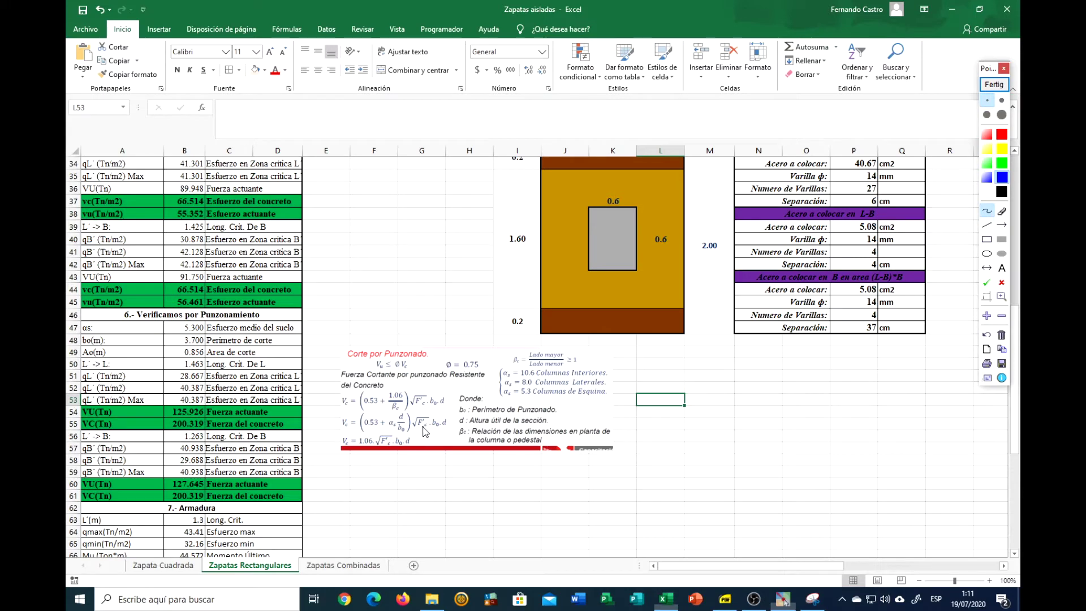
left_click(999, 90)
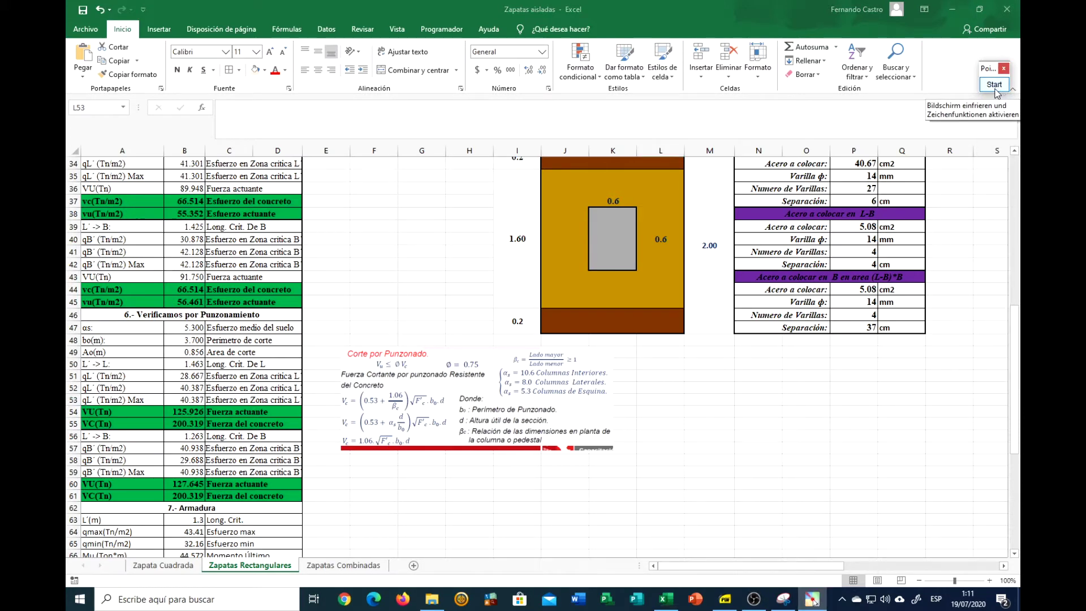
left_click(995, 85)
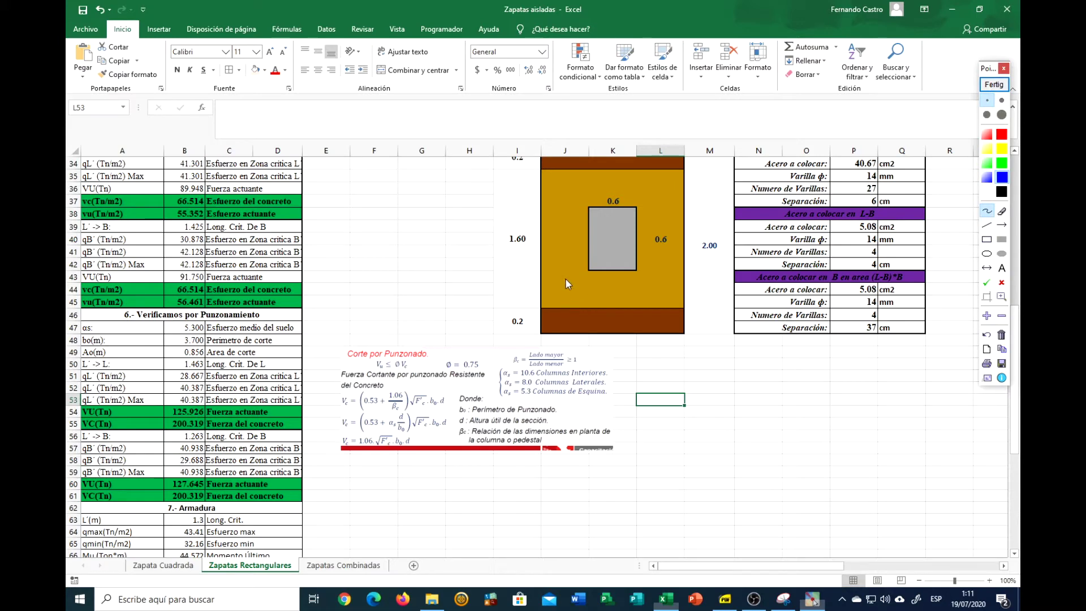
left_click(545, 284)
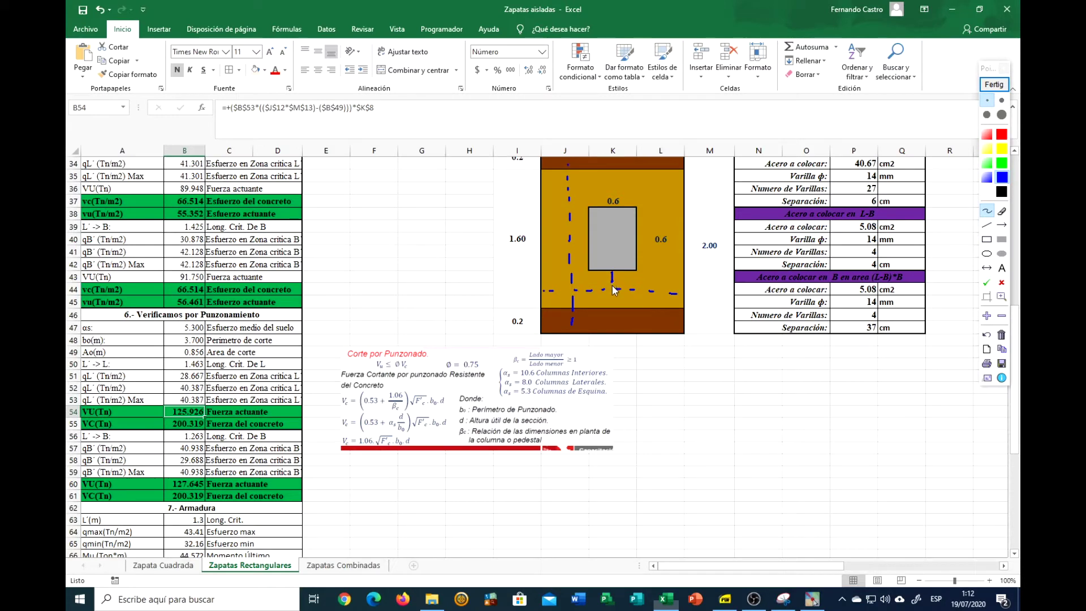
left_click_drag(612, 286, 613, 272)
mouse_move(577, 262)
left_mouse_down()
mouse_move(591, 252)
mouse_move(583, 255)
mouse_move(582, 236)
mouse_move(595, 240)
left_mouse_up()
left_click_drag(573, 290, 571, 259)
left_click_drag(659, 230, 658, 278)
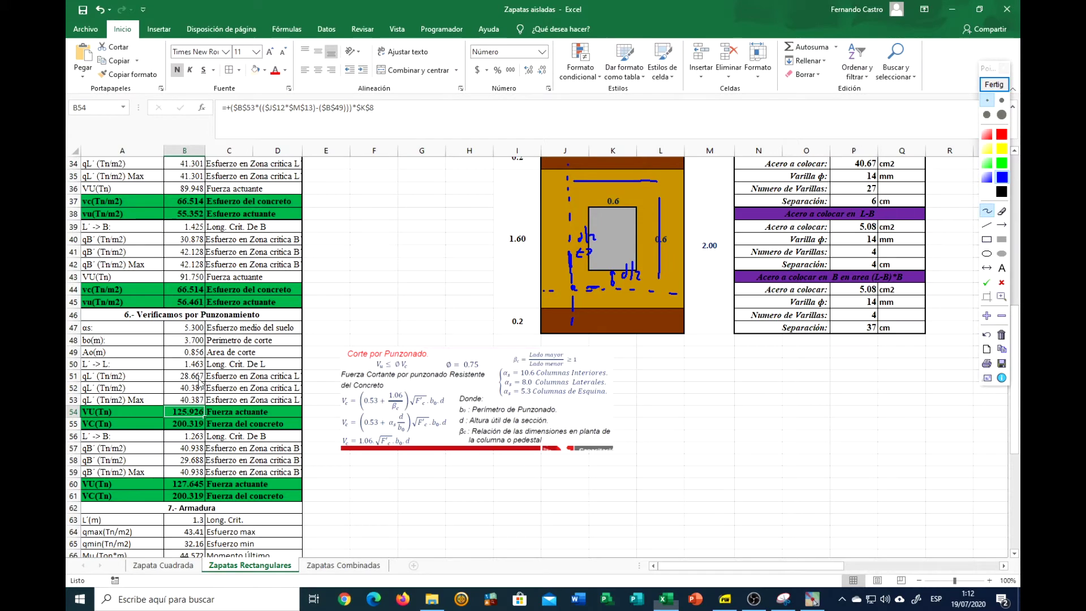
Tick the qL' and qB' stress rows, including their Max rows, in the punching verification table
mouse_move(208, 374)
left_mouse_down()
mouse_move(217, 367)
mouse_move(217, 382)
left_mouse_up()
left_click_drag(207, 447, 217, 448)
left_click_drag(207, 400, 216, 395)
left_click_drag(208, 468, 217, 460)
Handwrite Vu = qu·(AT−Ac) beside the footing plan, hatch the critical area around the column, and end the annotation
mouse_move(384, 279)
left_mouse_down()
mouse_move(386, 291)
mouse_move(385, 278)
mouse_move(409, 289)
mouse_move(436, 283)
mouse_move(432, 304)
mouse_move(443, 287)
left_mouse_up()
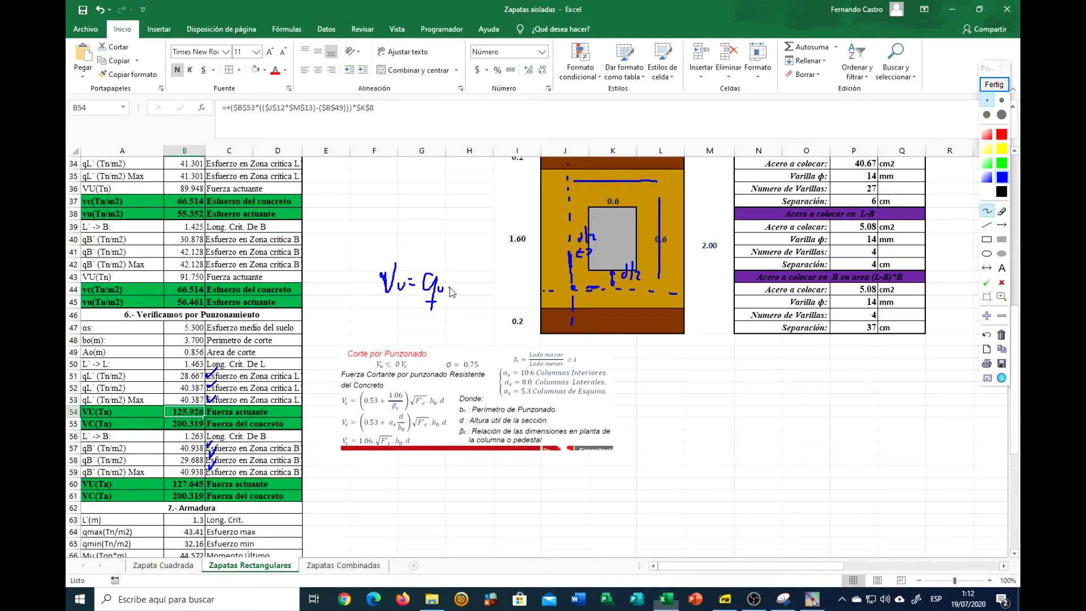
mouse_move(440, 293)
left_mouse_down()
mouse_move(488, 299)
mouse_move(512, 286)
mouse_move(512, 309)
left_mouse_up()
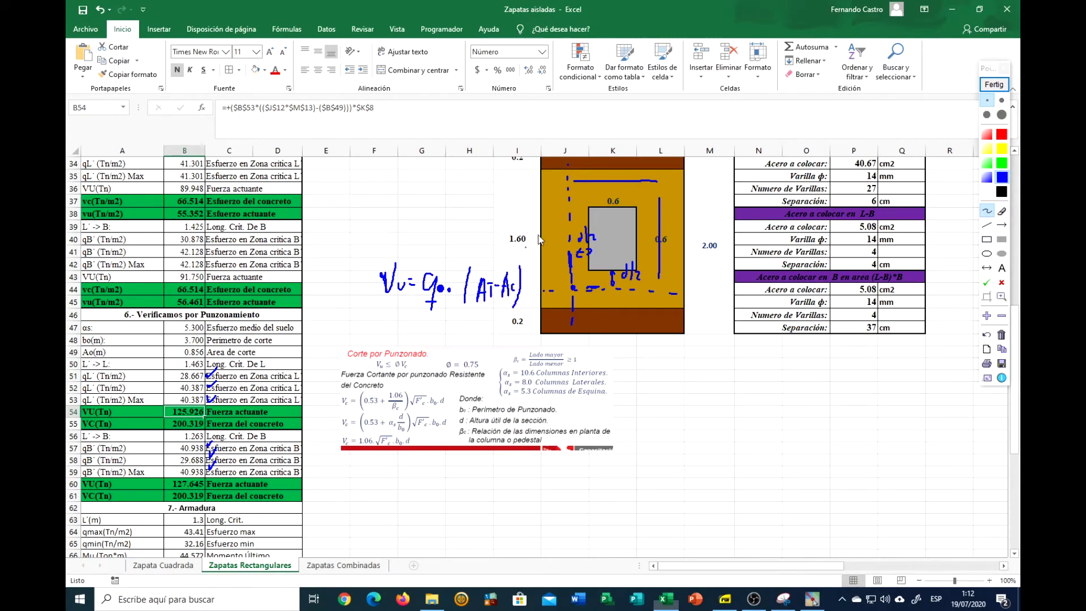
mouse_move(578, 189)
left_mouse_down()
mouse_move(564, 218)
mouse_move(570, 238)
left_mouse_up()
mouse_move(614, 201)
left_mouse_down()
mouse_move(592, 221)
mouse_move(593, 261)
left_mouse_up()
mouse_move(642, 221)
left_mouse_down()
mouse_move(612, 257)
mouse_move(614, 283)
left_mouse_up()
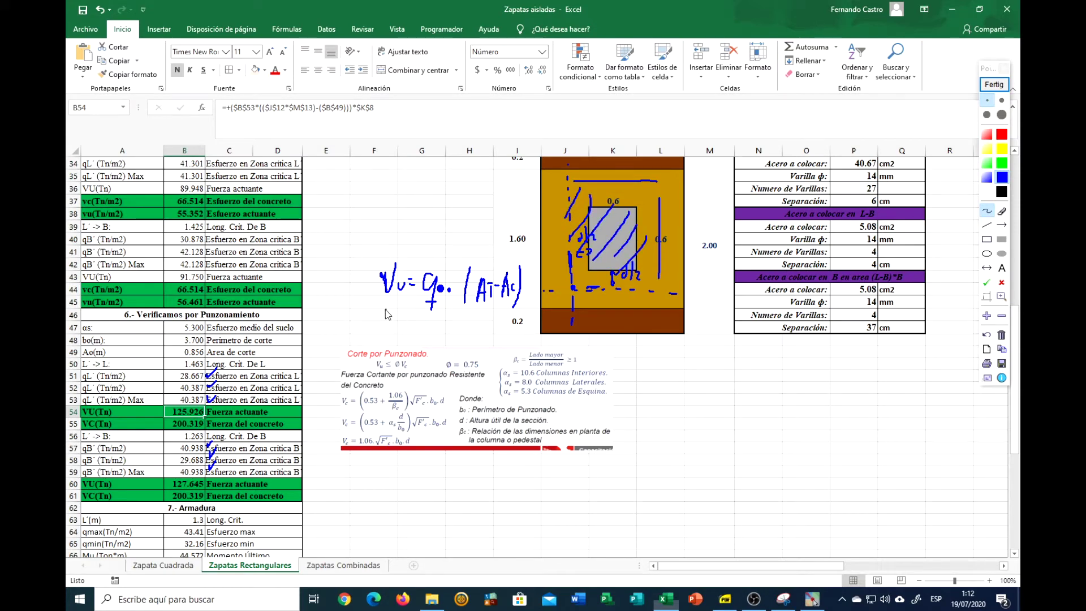
left_click_drag(395, 300, 406, 294)
left_click_drag(343, 429, 350, 430)
left_click(1006, 86)
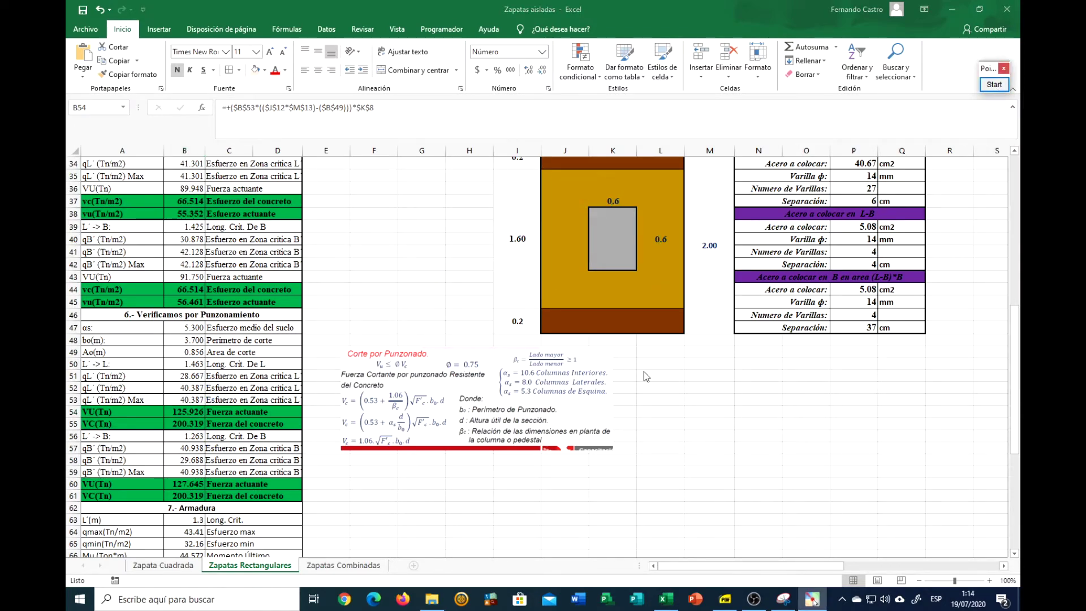
Review the rectangular footing's plans, punching and Armadura sections, and compare its layout with the results on the Zapata Cuadrada sheet
scroll(644, 371, "up", 8)
scroll(714, 326, "down", 5)
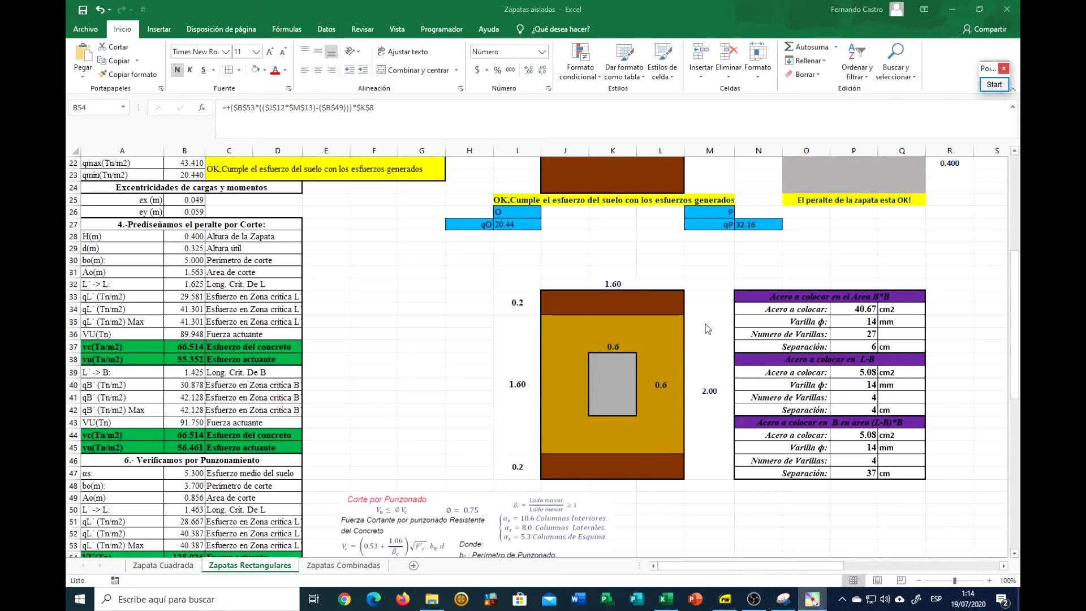
scroll(652, 333, "up", 5)
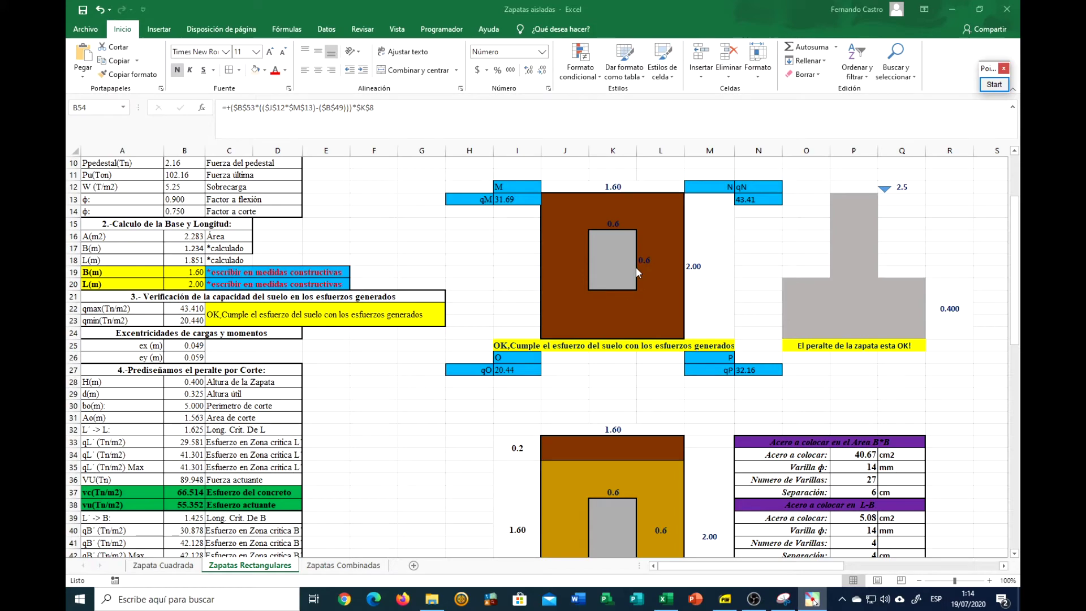
scroll(578, 366, "down", 9)
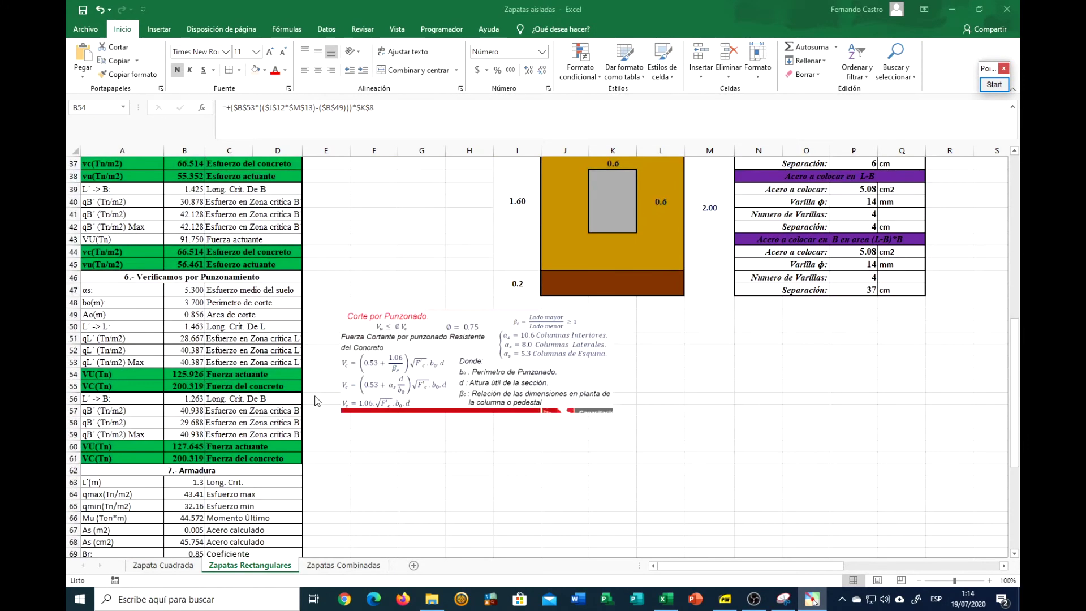
scroll(409, 371, "down", 3)
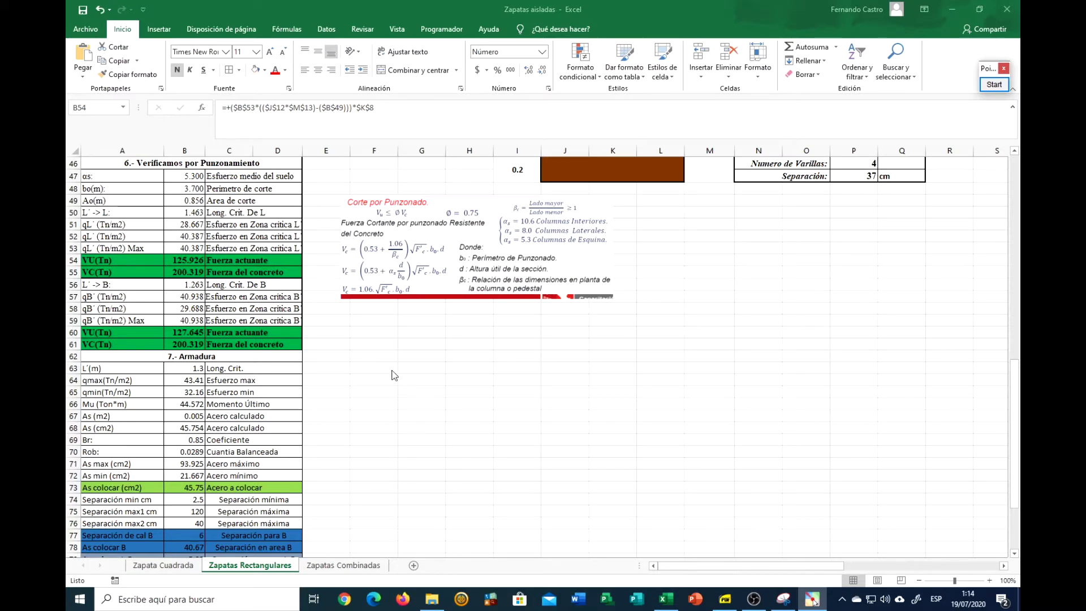
left_click(154, 565)
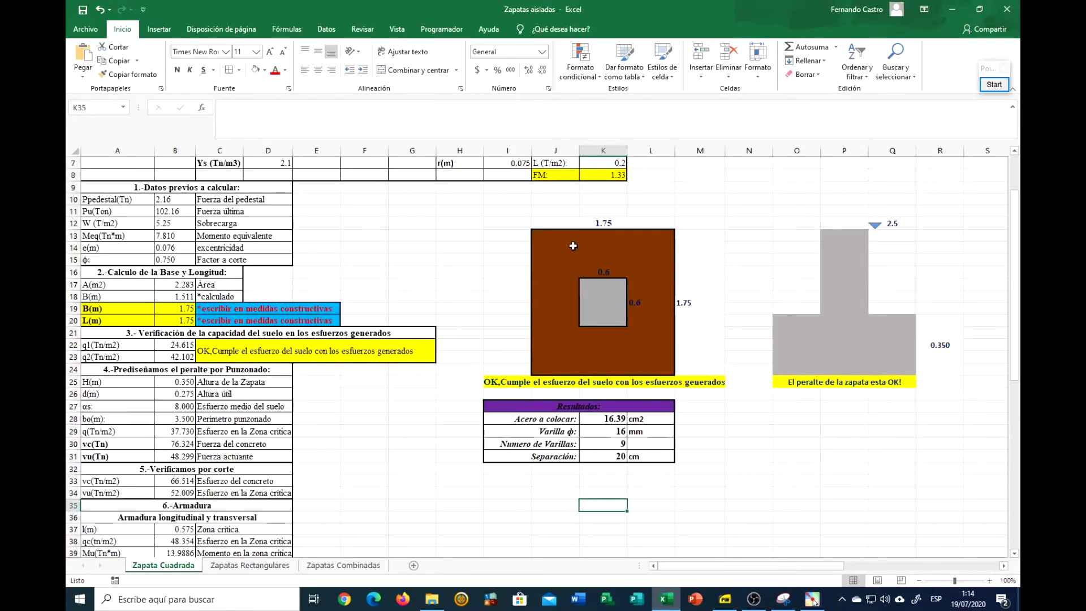
left_click(229, 568)
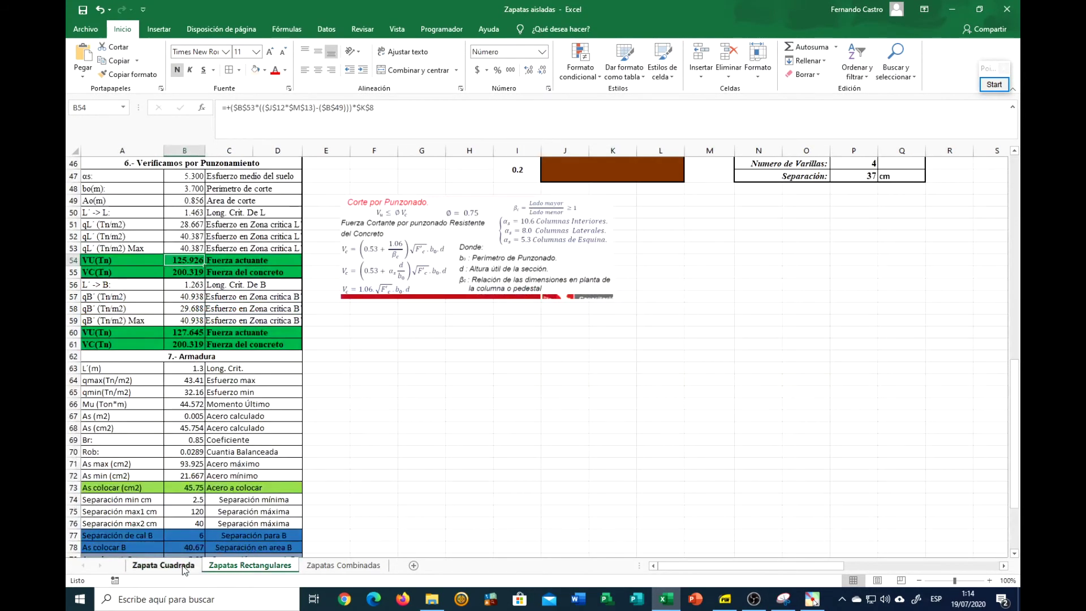
left_click(182, 565)
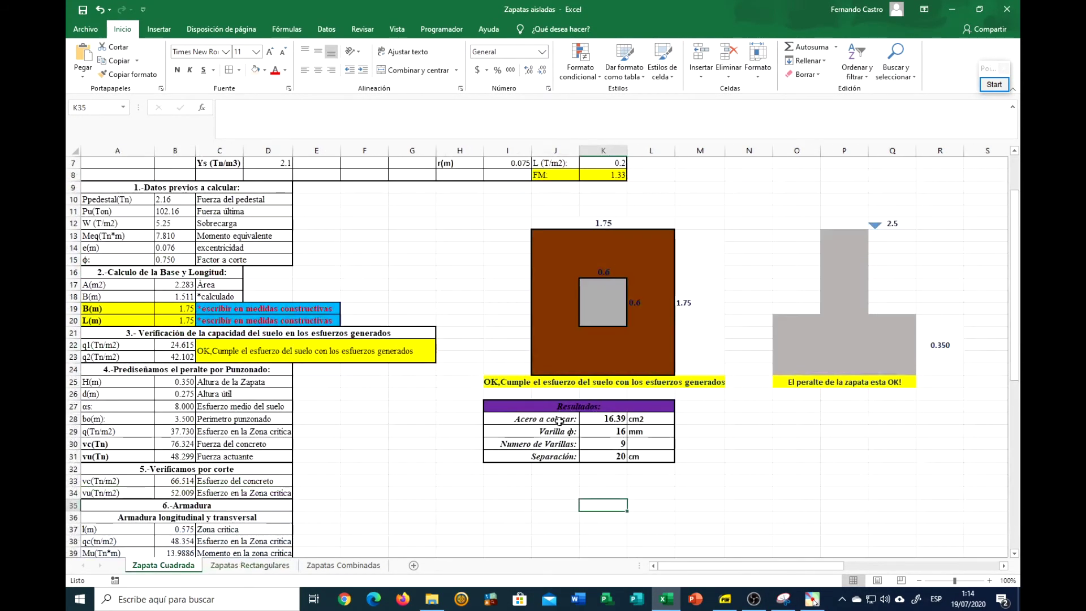
left_click(266, 566)
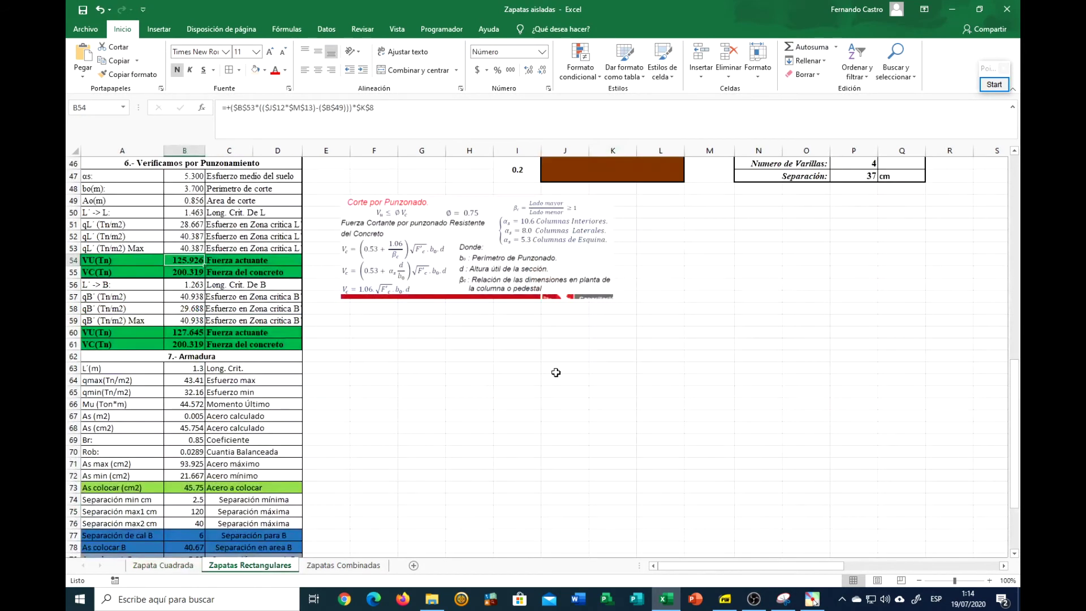
Delete the Corte por Punzonado formula image beside the punching verification table
left_click(551, 264)
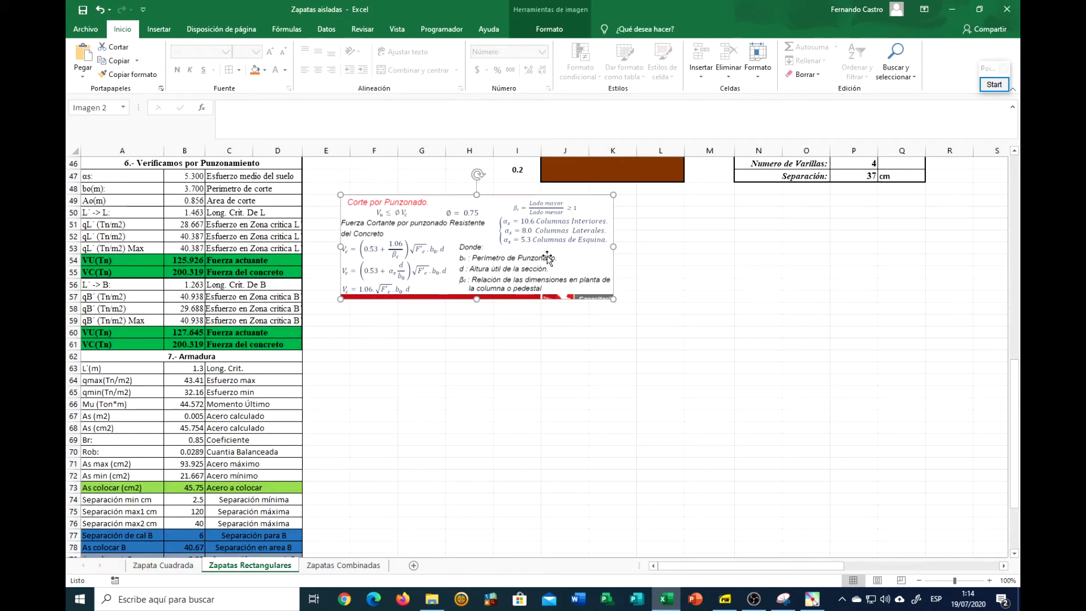
key("Delete")
scroll(343, 435, "down", 3)
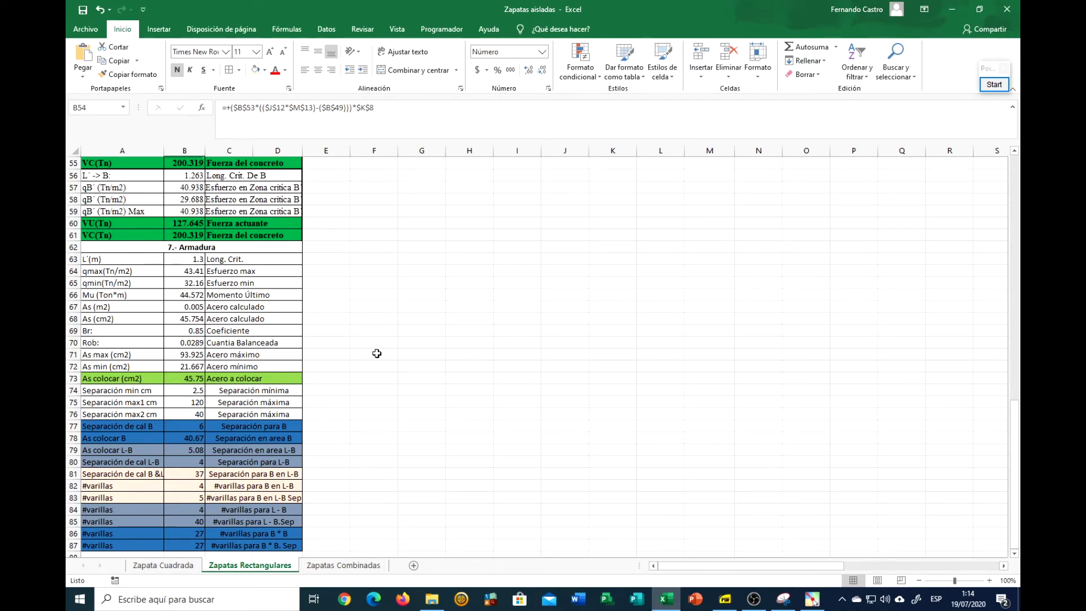
Sketch dashed critical sections along the column faces on the reinforcement plan and label both cantilever lengths L with arrows
scroll(544, 377, "up", 9)
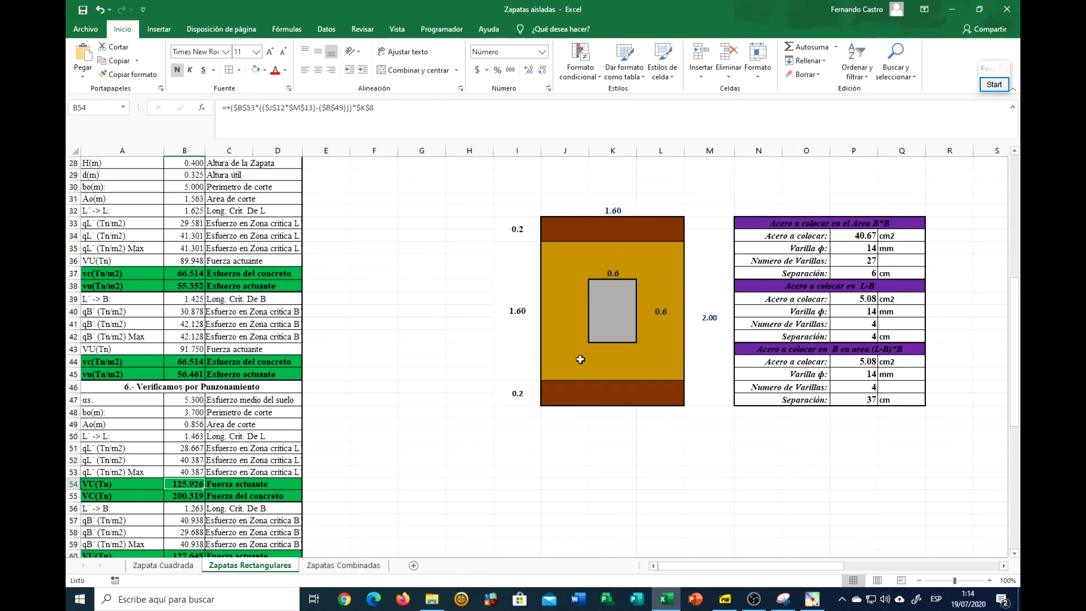
left_click(995, 84)
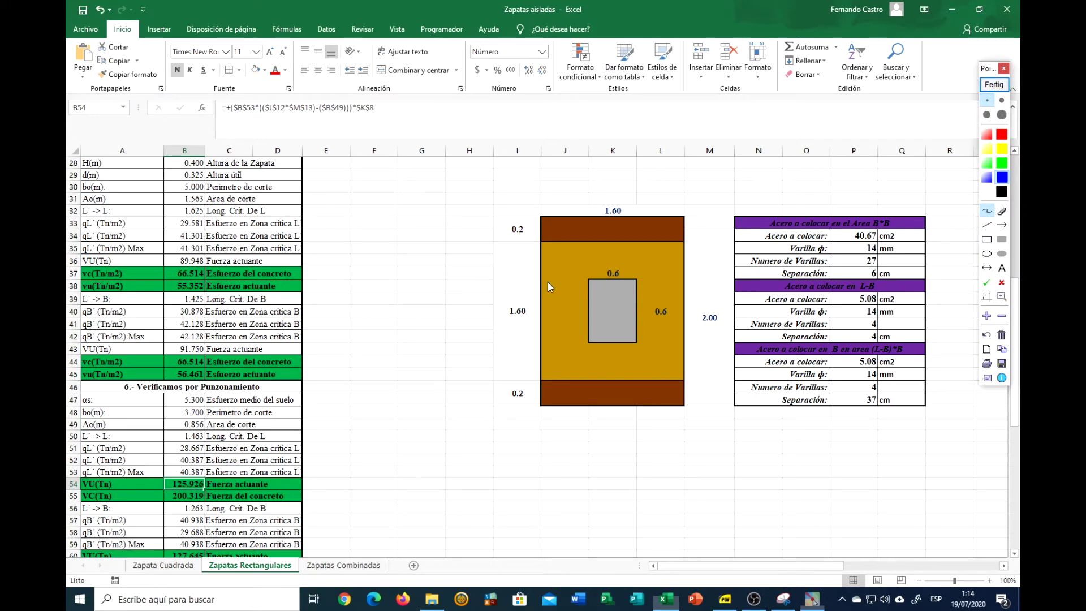
left_click_drag(543, 278, 584, 279)
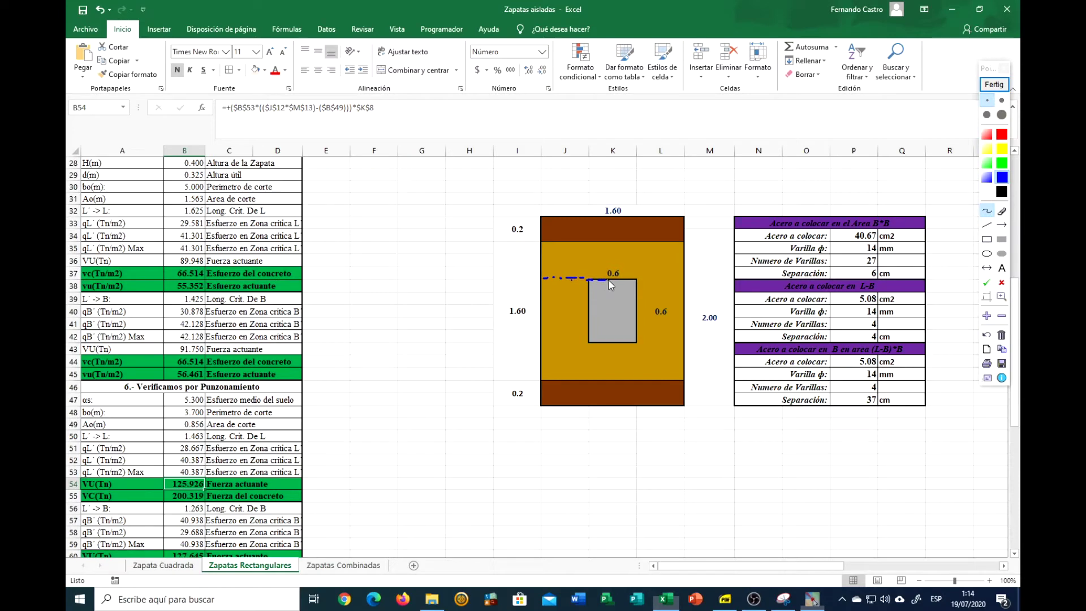
left_click_drag(665, 280, 675, 278)
left_click_drag(590, 290, 590, 331)
mouse_move(578, 240)
left_mouse_down()
mouse_move(599, 269)
mouse_move(612, 241)
left_mouse_up()
left_click(584, 349)
Draw the trapezoidal soil pressure diagram below the footing plan, labelled qmin and qmax, with a dashed line separating its rectangular and triangular parts
left_click_drag(588, 463, 681, 464)
left_click_drag(590, 412, 589, 466)
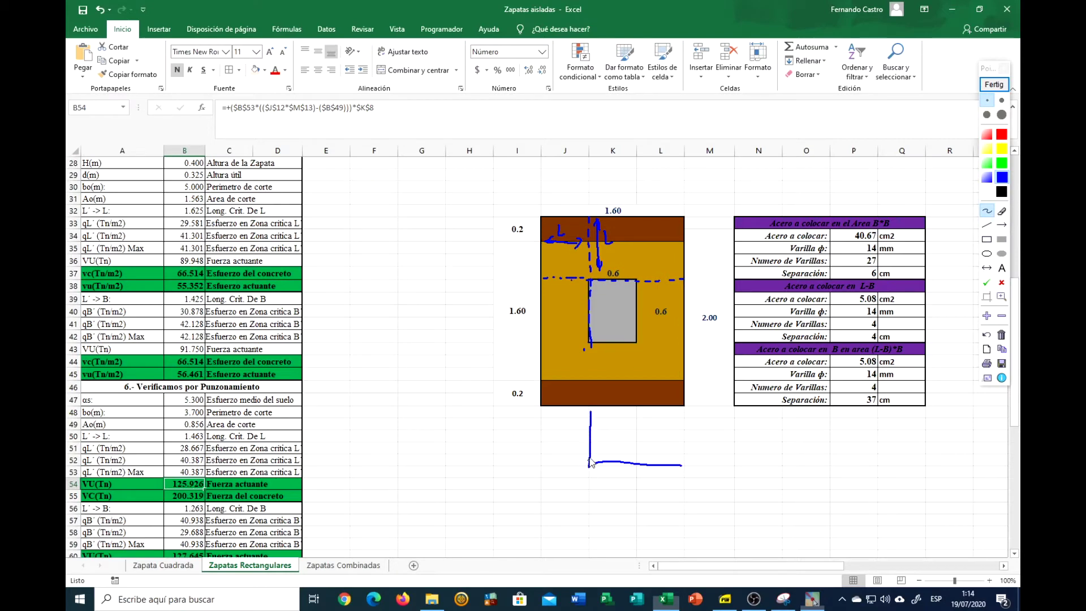
mouse_move(590, 416)
left_mouse_down()
mouse_move(683, 354)
mouse_move(681, 465)
left_mouse_up()
left_click_drag(674, 453, 678, 452)
mouse_move(692, 415)
left_mouse_down()
mouse_move(695, 437)
mouse_move(726, 424)
left_mouse_up()
mouse_move(566, 445)
left_mouse_down()
mouse_move(564, 456)
mouse_move(581, 455)
mouse_move(598, 422)
mouse_move(675, 409)
left_mouse_up()
mouse_move(592, 386)
left_mouse_down()
mouse_move(589, 431)
mouse_move(589, 399)
left_mouse_up()
left_click_drag(584, 466, 589, 454)
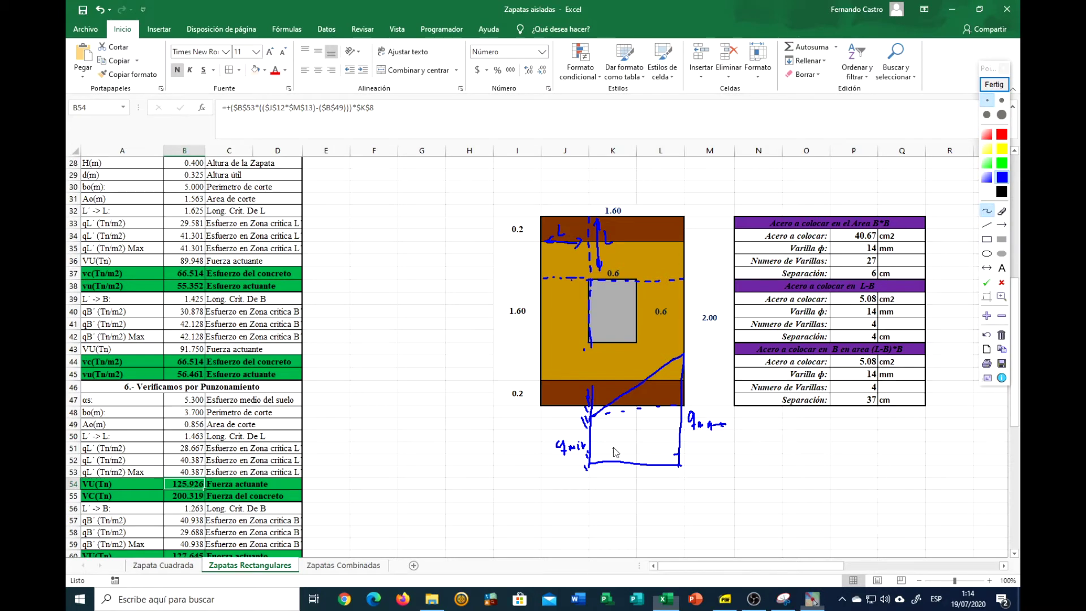
Handwrite the bracketed term (qmin·L) beside the pressure diagram and dimension the diagram's length as L
left_click_drag(754, 454, 785, 456)
mouse_move(592, 497)
left_mouse_down()
mouse_move(679, 484)
mouse_move(679, 499)
mouse_move(659, 509)
left_mouse_up()
left_click_drag(803, 442, 809, 450)
left_click_drag(740, 444, 741, 470)
left_click_drag(812, 432, 818, 459)
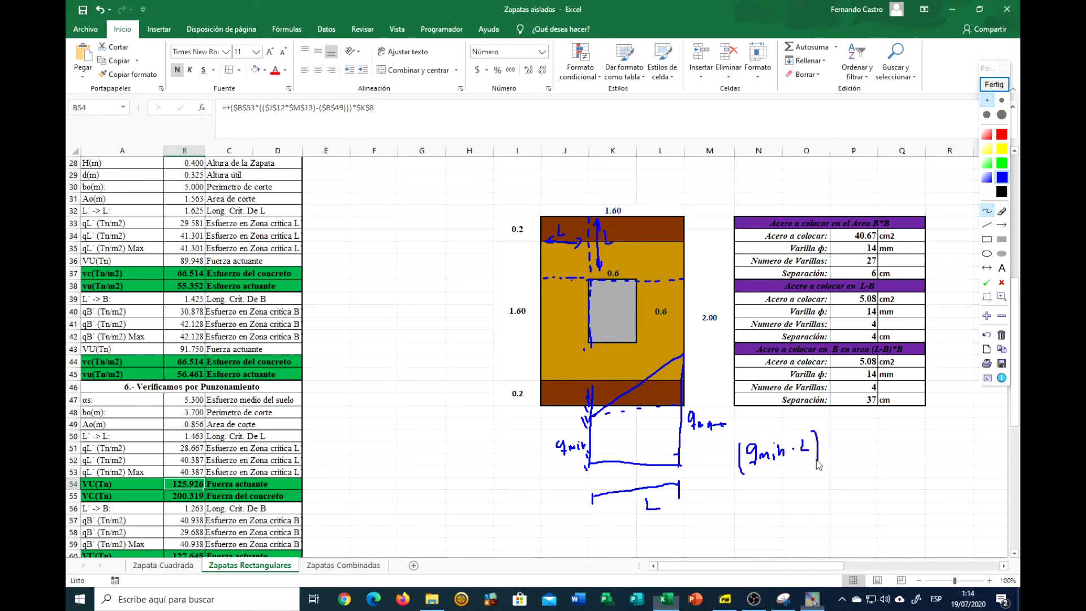
Complete the handwritten moment expression with ·(L/2) + ((qmax−qmin)·L/2)·(2/3 L)
mouse_move(844, 448)
left_mouse_down()
mouse_move(853, 459)
mouse_move(841, 459)
left_mouse_up()
mouse_move(857, 424)
left_mouse_down()
mouse_move(855, 458)
mouse_move(881, 441)
mouse_move(890, 461)
mouse_move(915, 431)
mouse_move(942, 428)
left_mouse_up()
mouse_move(947, 419)
left_mouse_down()
mouse_move(945, 431)
mouse_move(961, 437)
left_mouse_up()
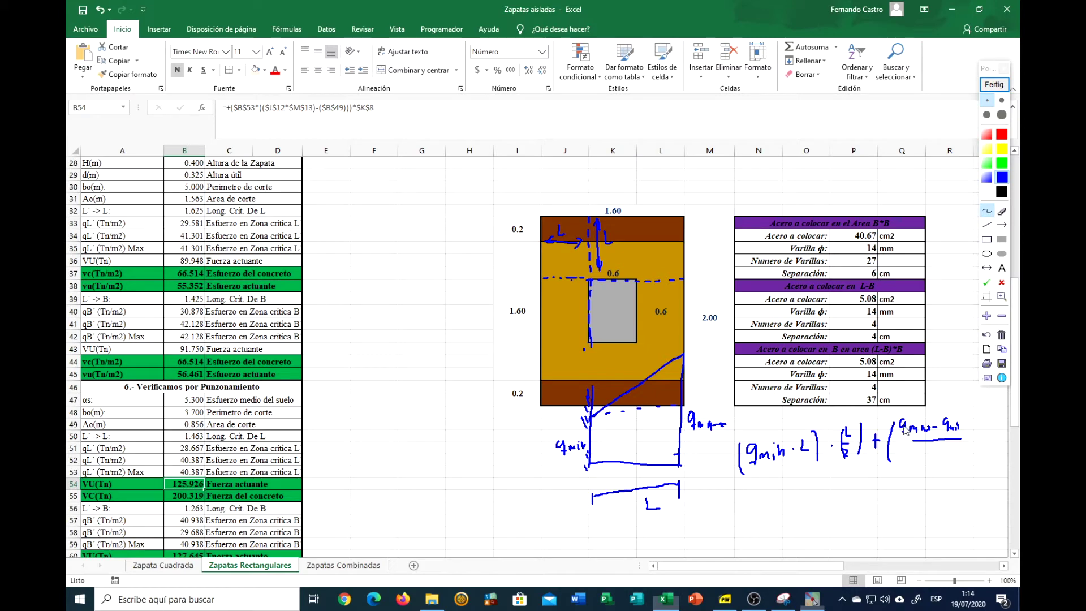
left_click_drag(899, 417, 898, 433)
mouse_move(957, 413)
left_mouse_down()
mouse_move(964, 434)
mouse_move(978, 423)
left_mouse_up()
left_click(969, 424)
left_click_drag(933, 451, 943, 461)
left_click_drag(981, 413, 972, 465)
left_click(988, 445)
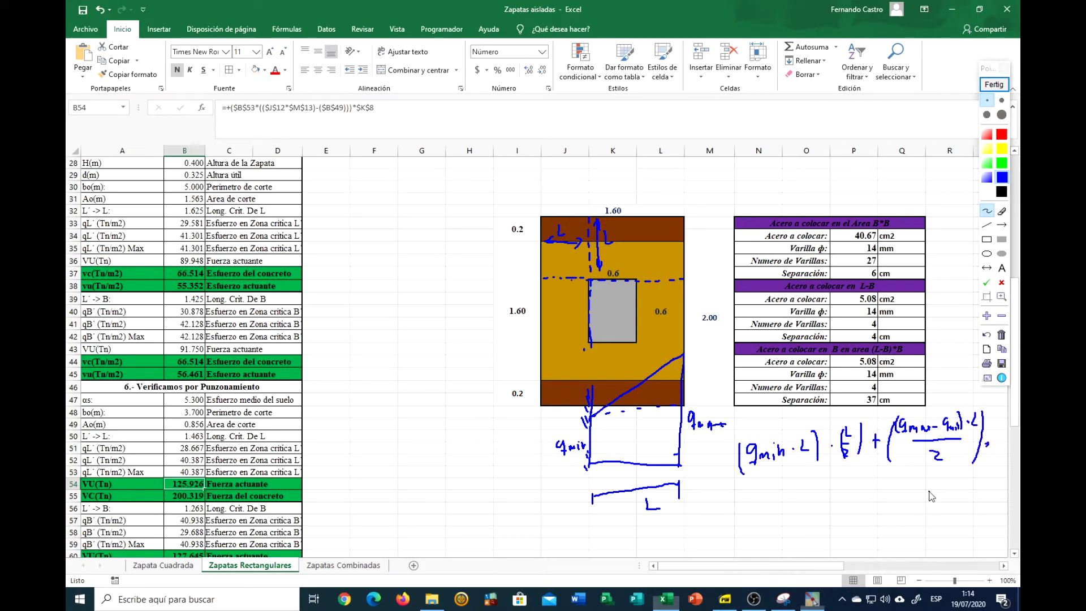
mouse_move(931, 487)
left_mouse_down()
mouse_move(926, 516)
mouse_move(947, 497)
mouse_move(942, 513)
mouse_move(960, 497)
mouse_move(961, 517)
left_mouse_up()
Handwrite Mu = circled expression · FM below the moment terms and end the annotation
left_click_drag(735, 518, 766, 506)
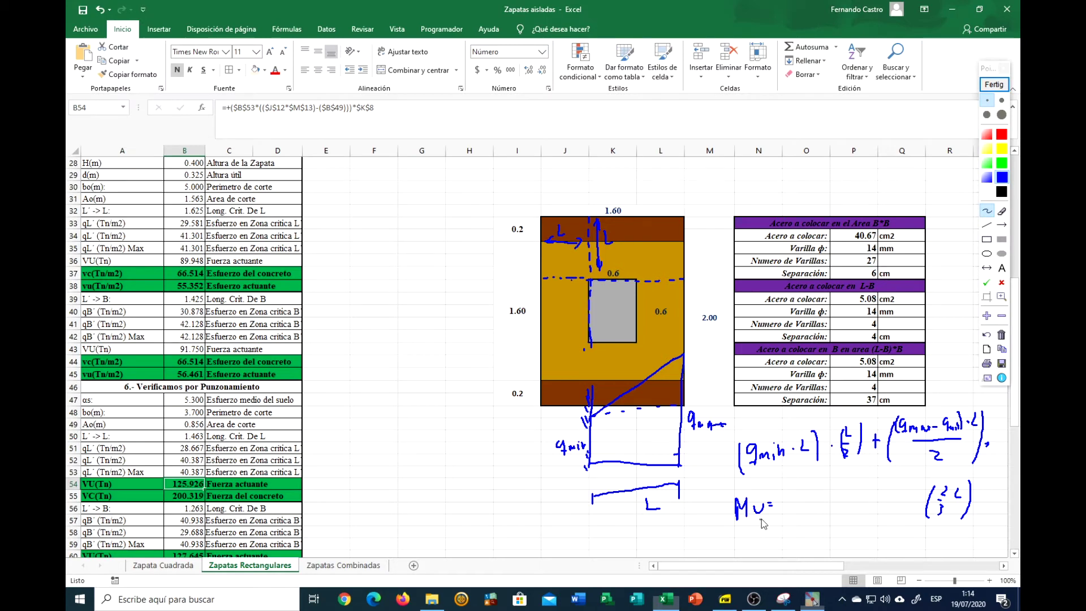
mouse_move(810, 492)
left_mouse_down()
mouse_move(787, 494)
mouse_move(849, 497)
mouse_move(841, 516)
left_mouse_up()
left_click(829, 503)
left_click_drag(838, 507, 863, 512)
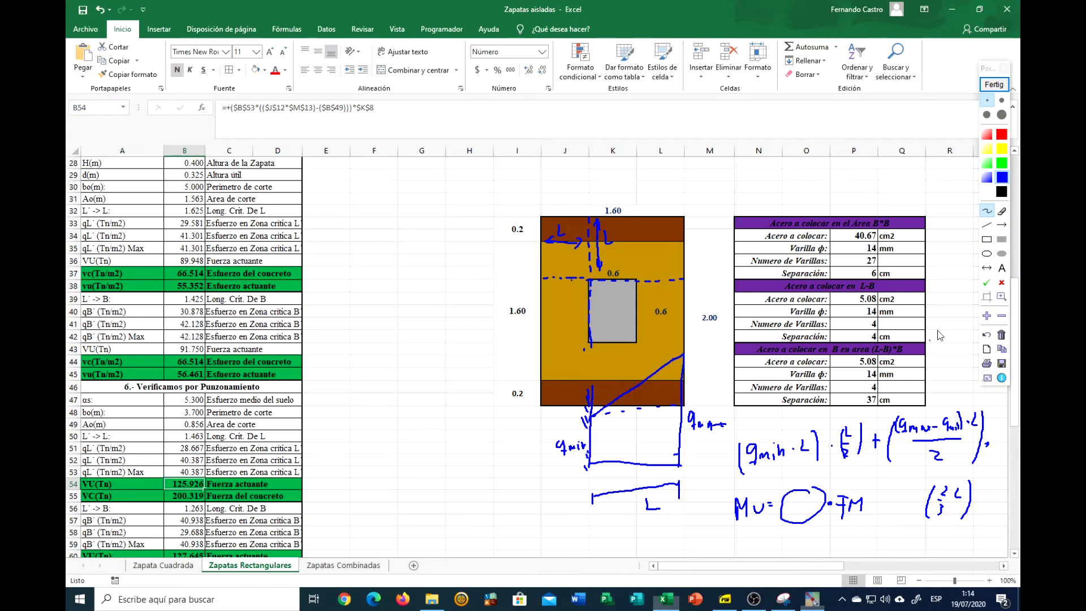
left_click(993, 84)
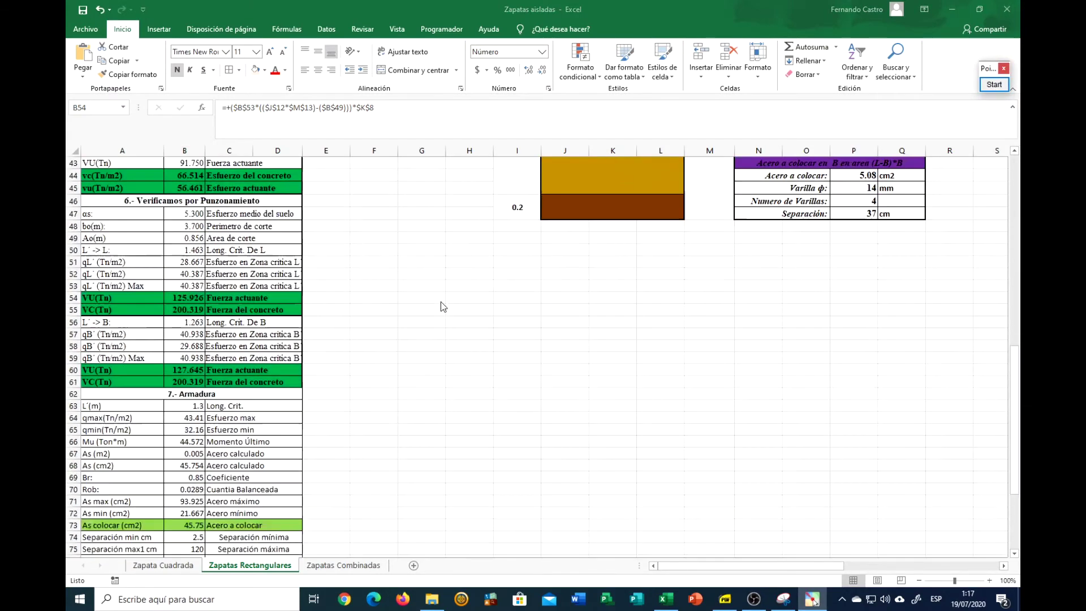
Inspect the ultimate moment formula in cell B66 of the Armadura section without changing it
scroll(443, 306, "down", 1)
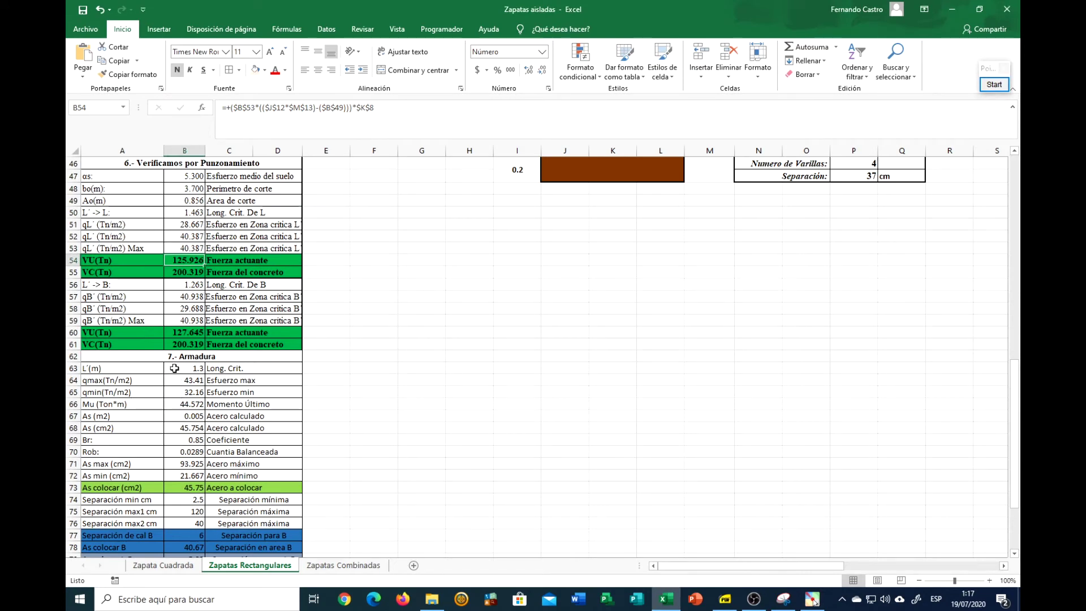
left_click(170, 405)
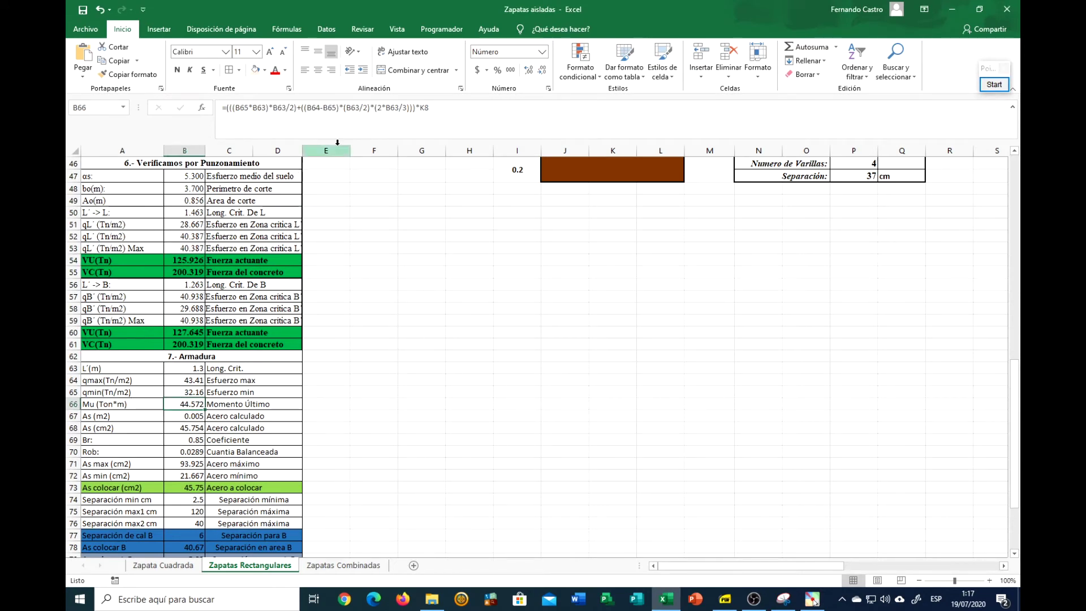
left_click(359, 119)
key("Escape")
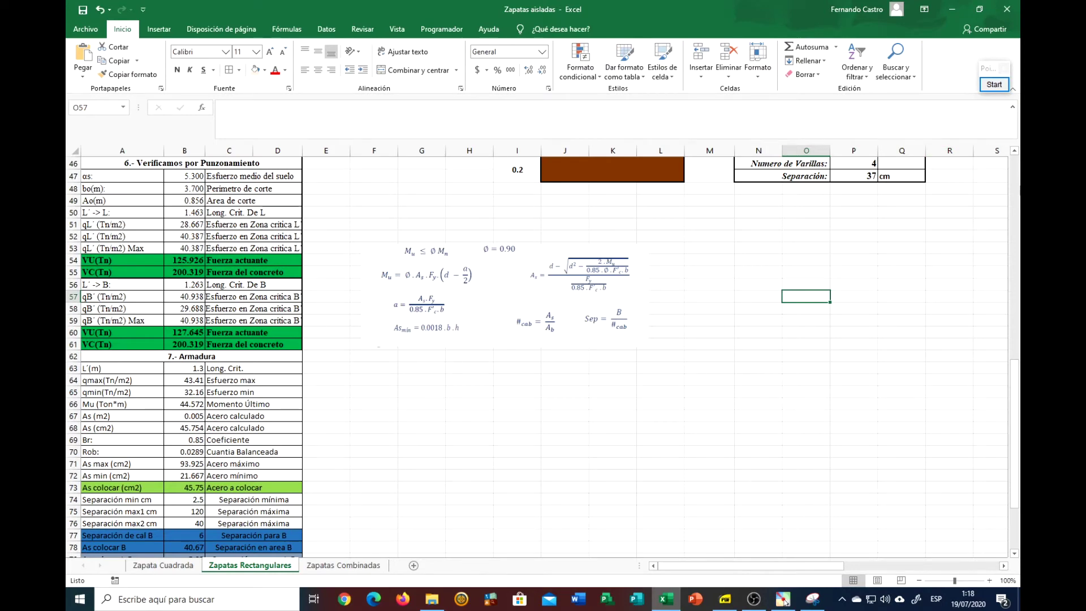
Mark up the bending and steel area formula image with freehand sketches beside the Mu and As equations, and end the annotation
left_click(994, 84)
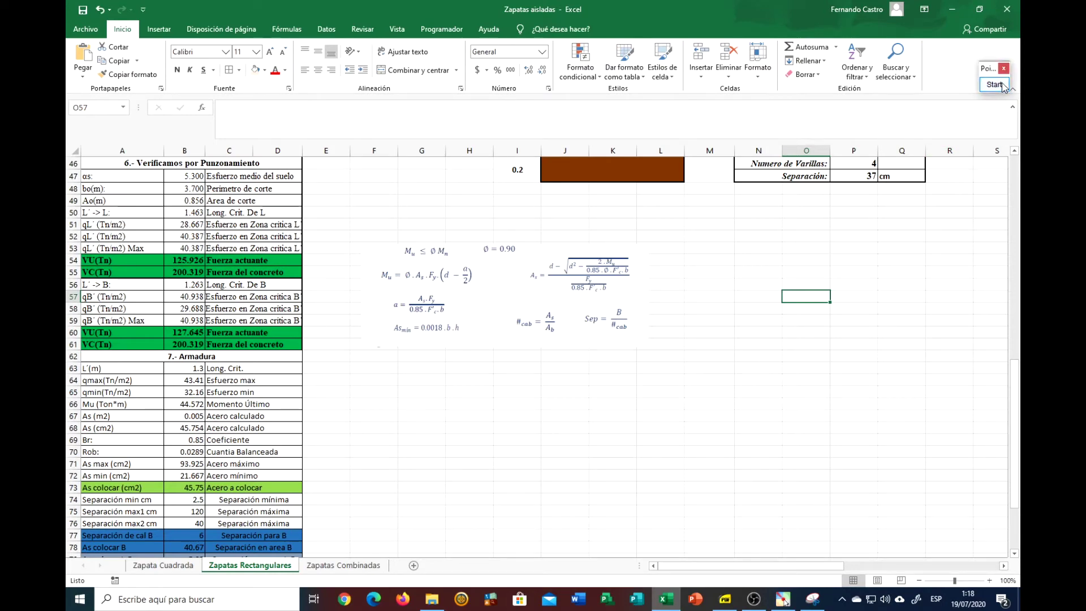
mouse_move(487, 305)
left_mouse_down()
mouse_move(490, 266)
mouse_move(503, 264)
left_mouse_up()
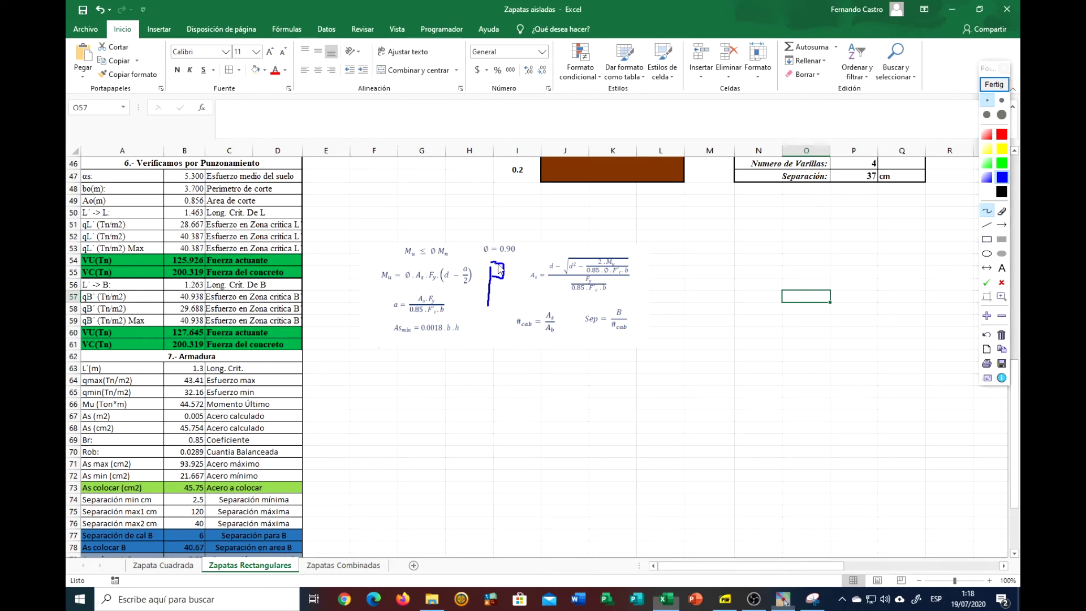
left_click_drag(526, 267, 526, 267)
left_click_drag(495, 304, 516, 295)
left_click_drag(643, 266, 654, 263)
left_click(993, 84)
Examine the Br coefficient lookup table in columns AD and AE, and compare it with the Armadura rows
scroll(469, 283, "up", 10)
scroll(469, 283, "up", 5)
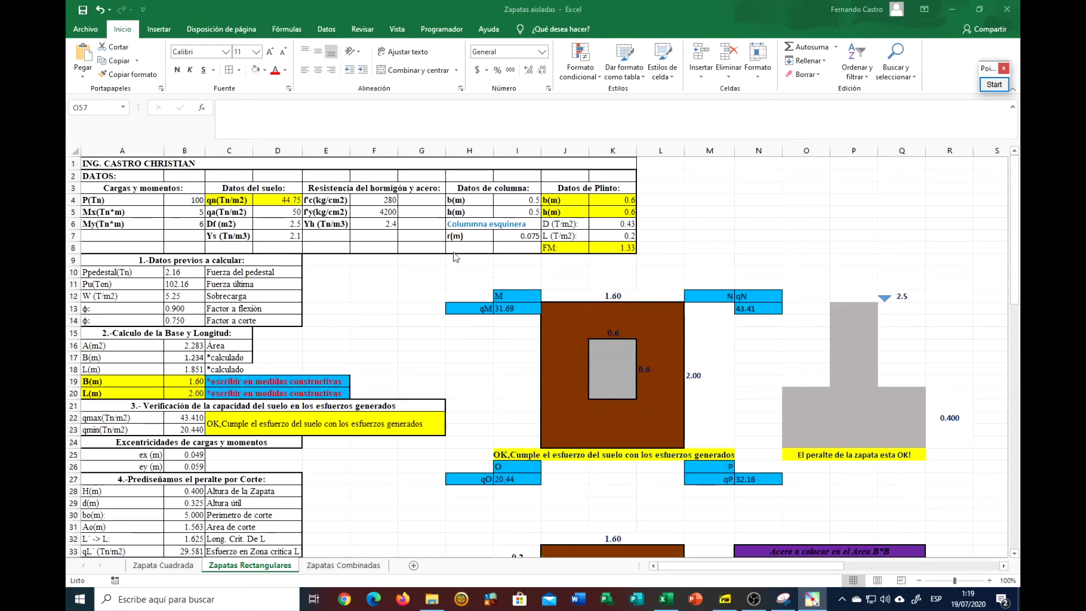
left_click_drag(751, 565, 904, 558)
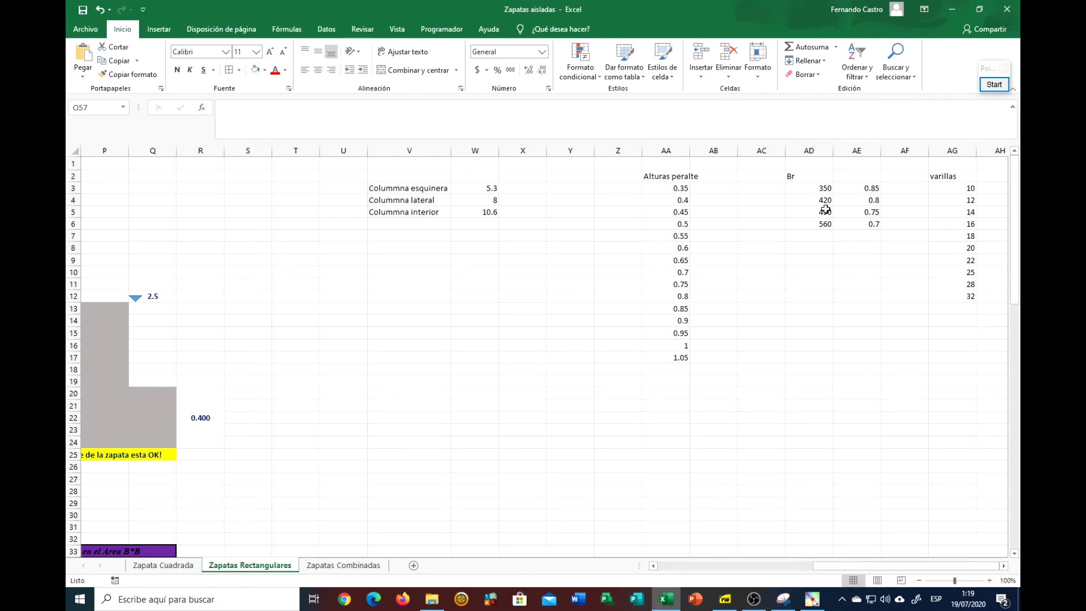
scroll(565, 255, "left", 5)
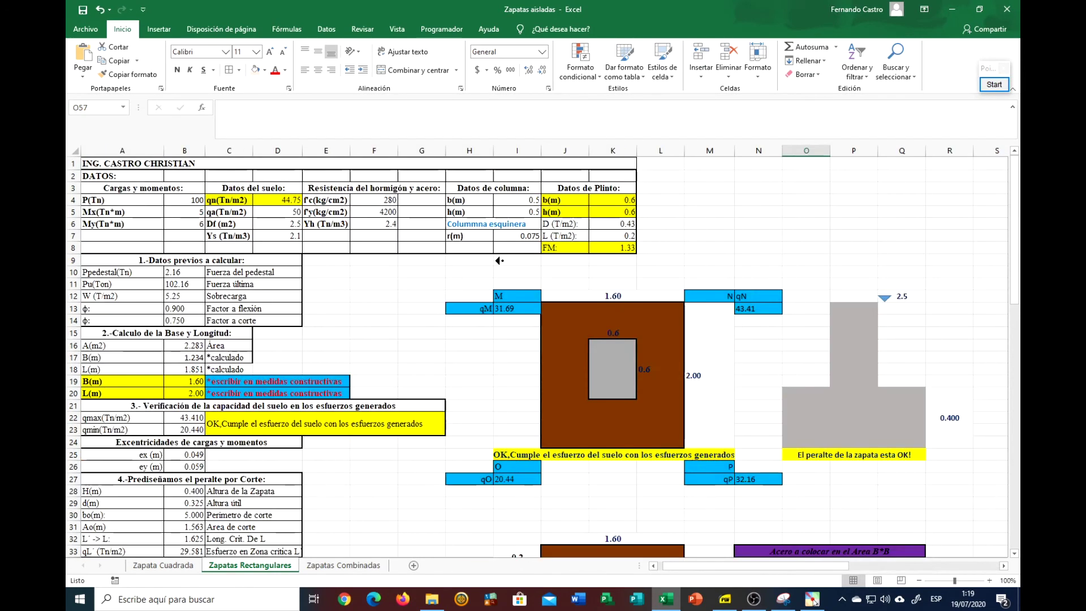
scroll(497, 257, "down", 5)
scroll(473, 281, "down", 11)
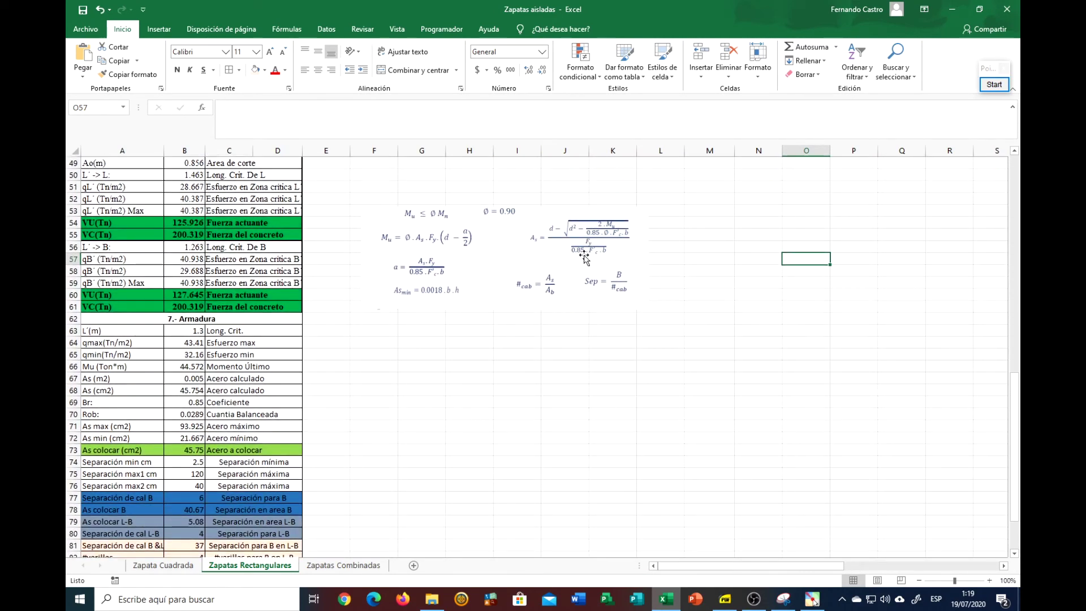
scroll(467, 309, "down", 3)
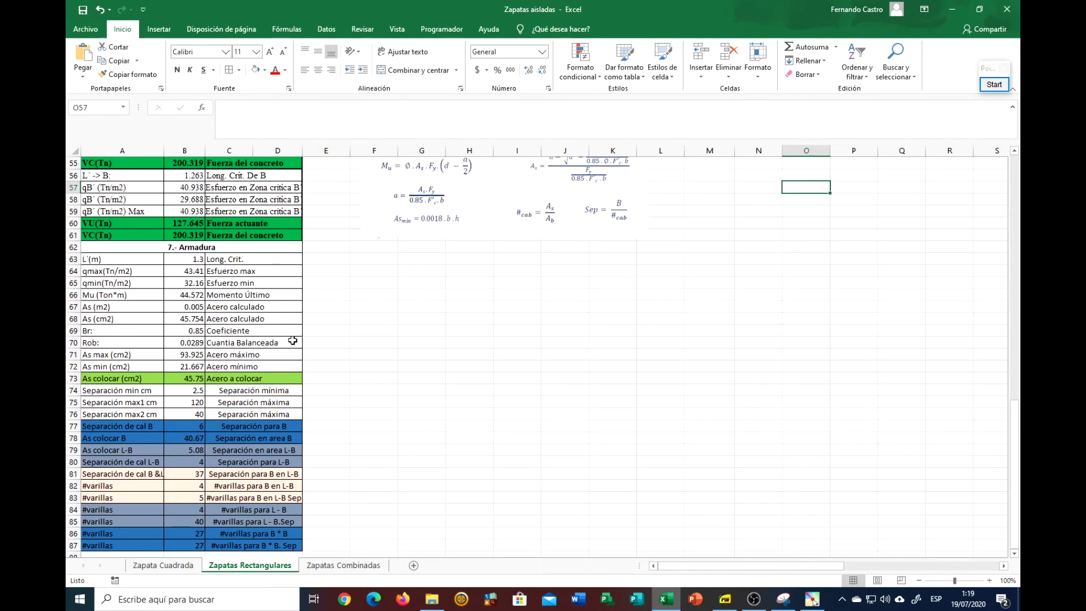
scroll(355, 304, "down", 2)
scroll(355, 303, "up", 2)
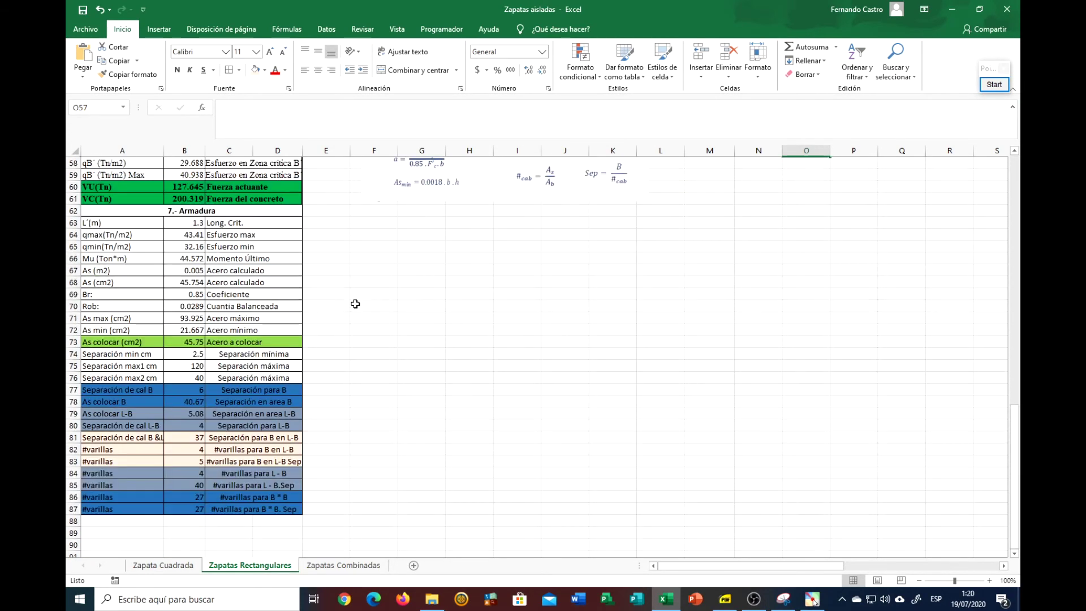
scroll(356, 303, "up", 3)
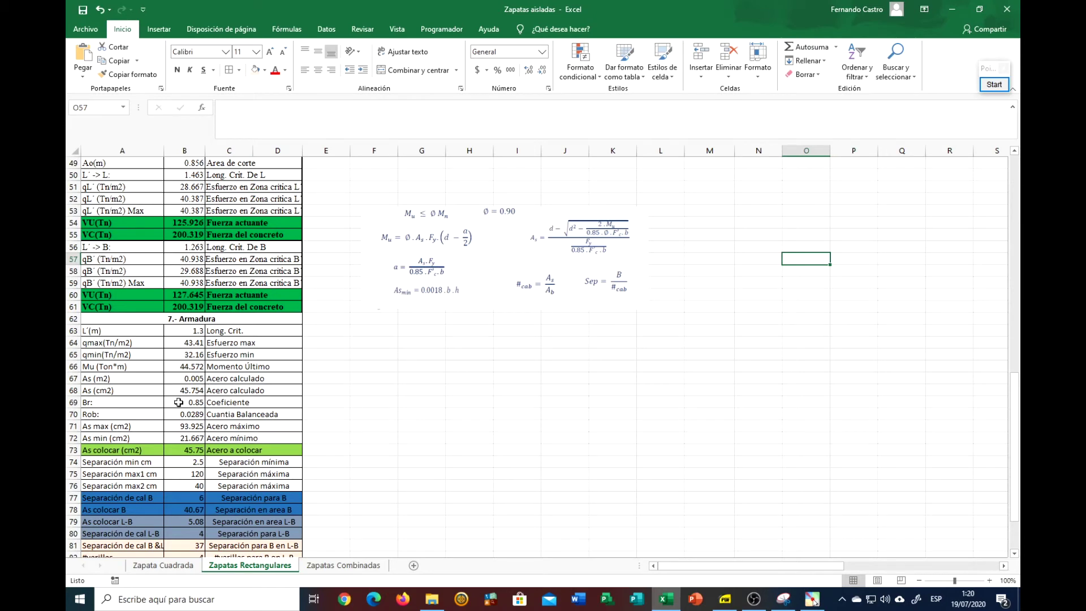
Move the bending formula image below the steel results tables, clearing the area beside the Armadura section
left_click(463, 284)
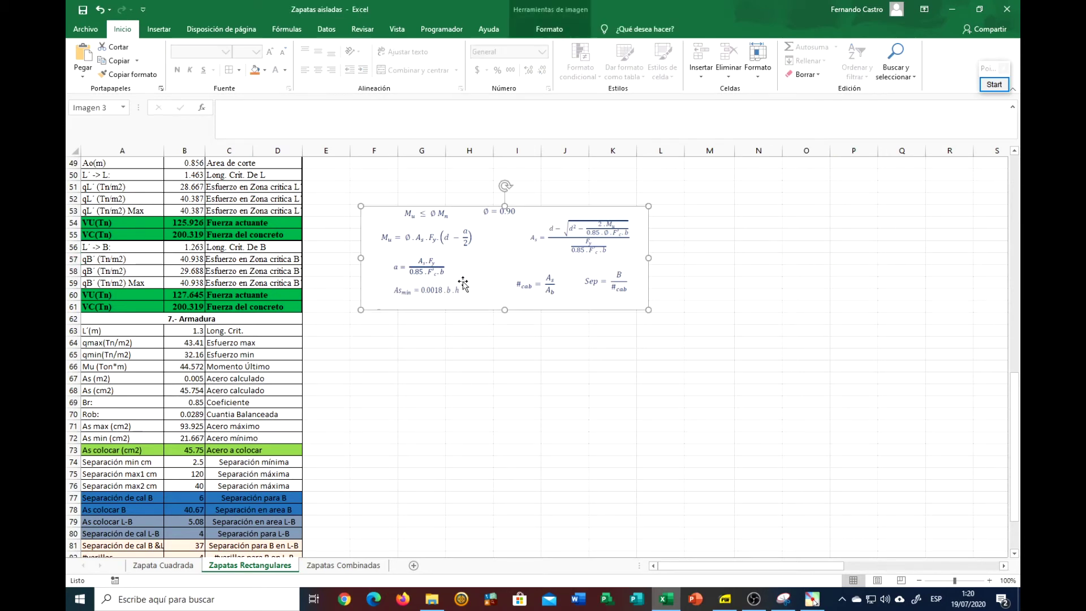
left_click_drag(463, 283, 805, 277)
scroll(332, 405, "up", 3)
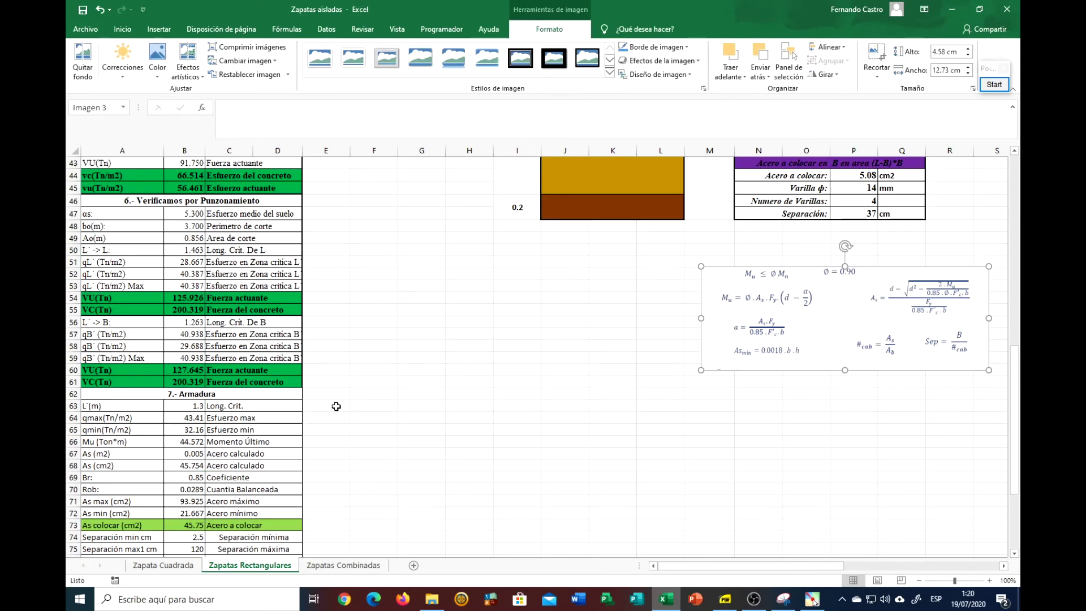
scroll(332, 405, "down", 4)
left_click(469, 322)
scroll(375, 351, "down", 1)
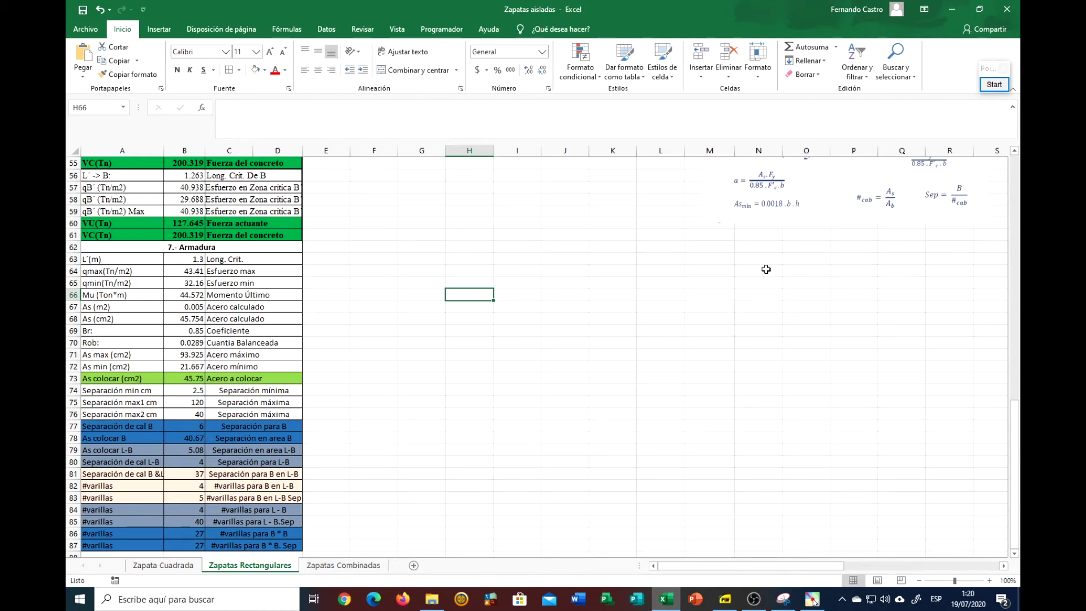
Handwrite the maximum steel formula Asmax = 0.5·Rob·L·d beside the Armadura rows
left_click(987, 88)
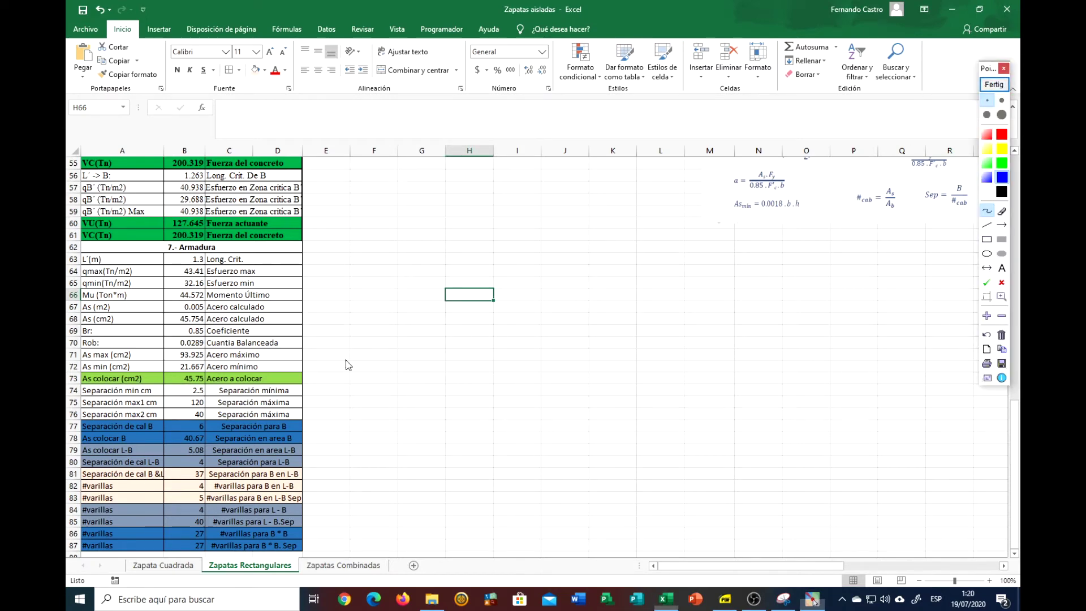
mouse_move(360, 338)
left_mouse_down()
mouse_move(355, 354)
mouse_move(383, 353)
mouse_move(460, 315)
left_mouse_up()
left_click_drag(484, 320, 492, 310)
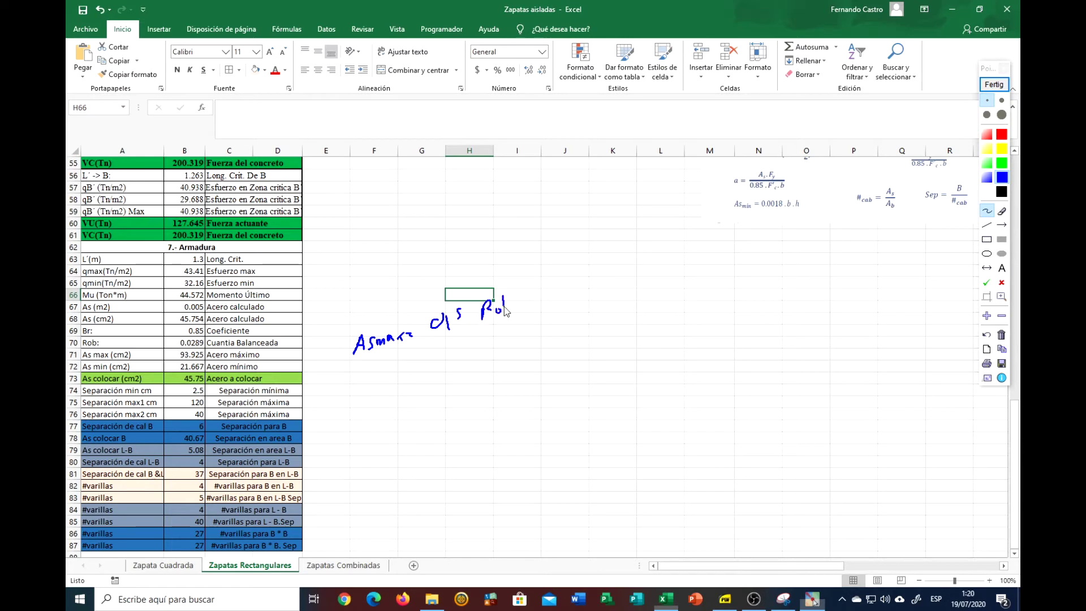
left_click_drag(547, 292, 547, 289)
Handwrite the minimum steel formula Asmin = 14/Fy·L·d below the Asmax formula and end the annotation
left_click_drag(352, 391, 383, 391)
left_click_drag(389, 379, 399, 390)
mouse_move(402, 375)
left_mouse_down()
mouse_move(439, 373)
mouse_move(430, 407)
mouse_move(440, 408)
left_mouse_up()
left_click(455, 374)
left_click_drag(489, 363, 491, 368)
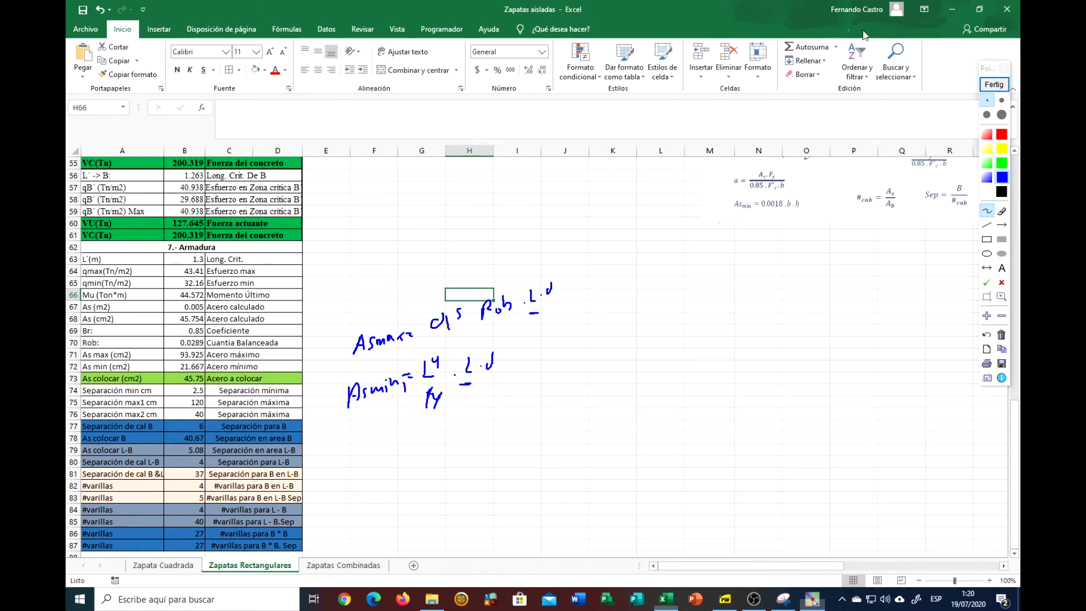
left_click(993, 84)
Sketch five blue vertical reinforcement bars across the footing plan beside the steel results tables
scroll(687, 314, "up", 8)
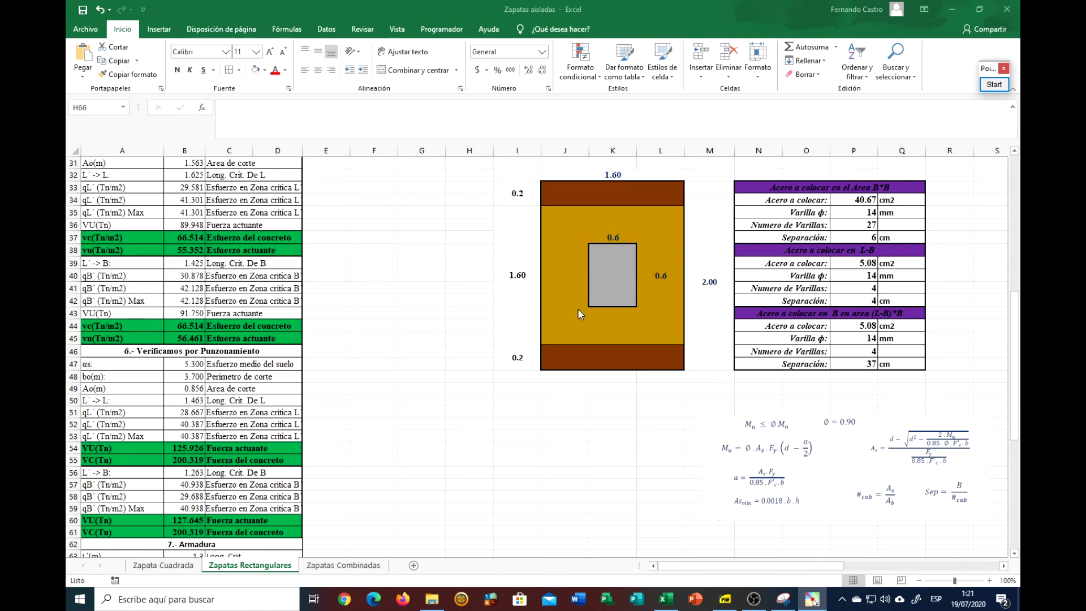
scroll(458, 395, "down", 5)
scroll(458, 395, "up", 4)
scroll(447, 395, "down", 3)
scroll(429, 392, "down", 4)
scroll(559, 294, "up", 5)
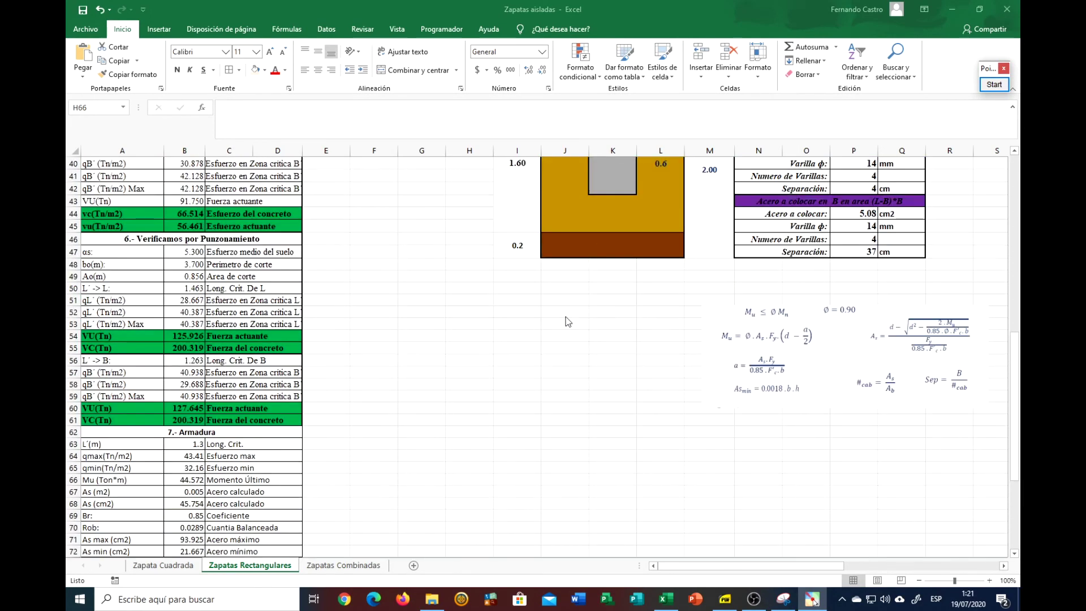
scroll(878, 211, "up", 3)
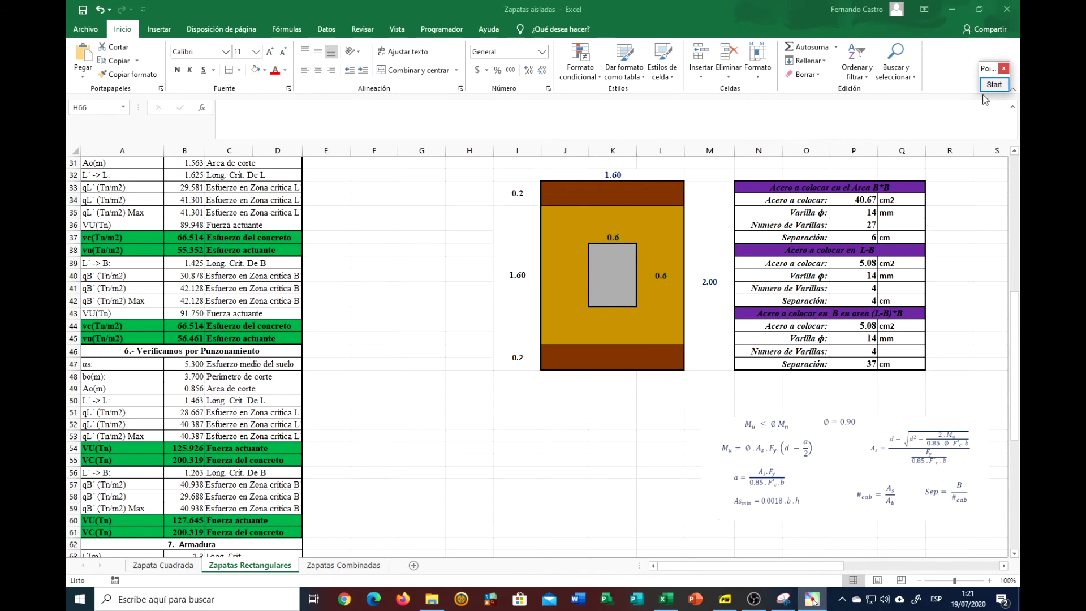
left_click(993, 85)
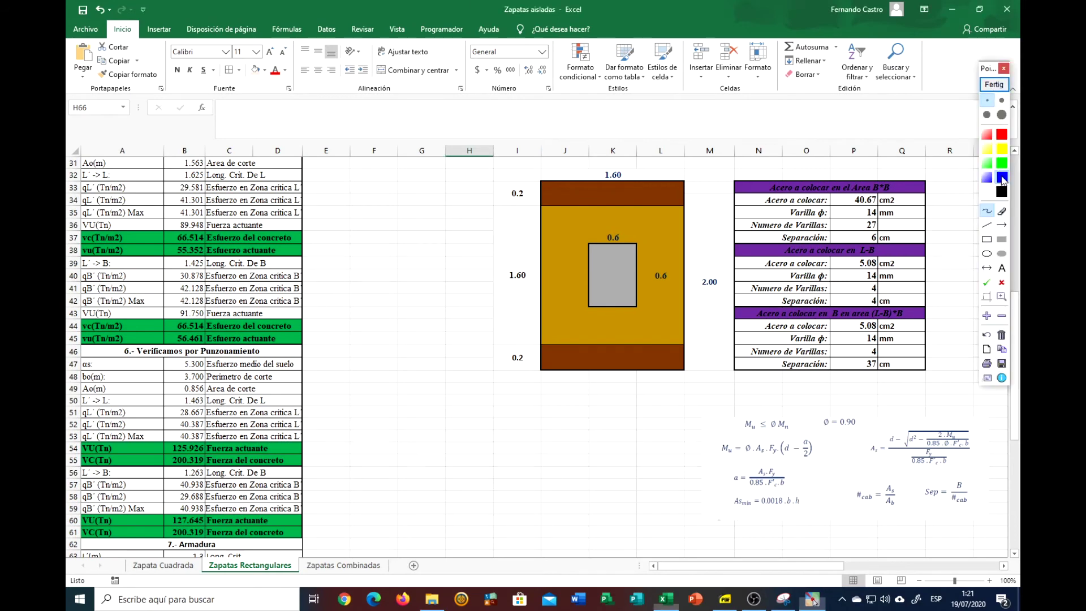
left_click_drag(557, 184, 564, 298)
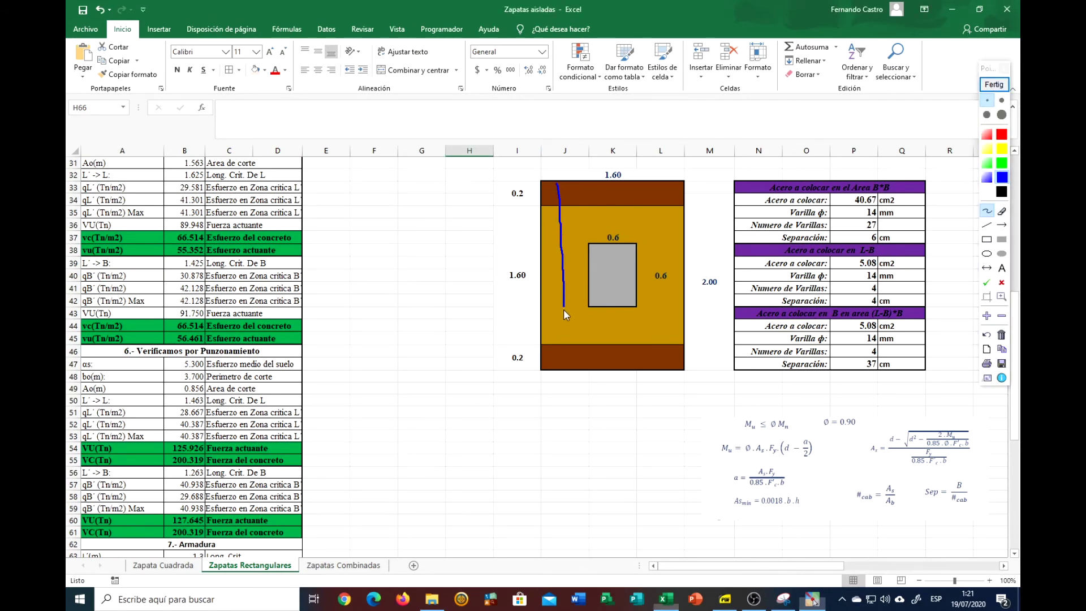
left_click_drag(585, 192, 586, 313)
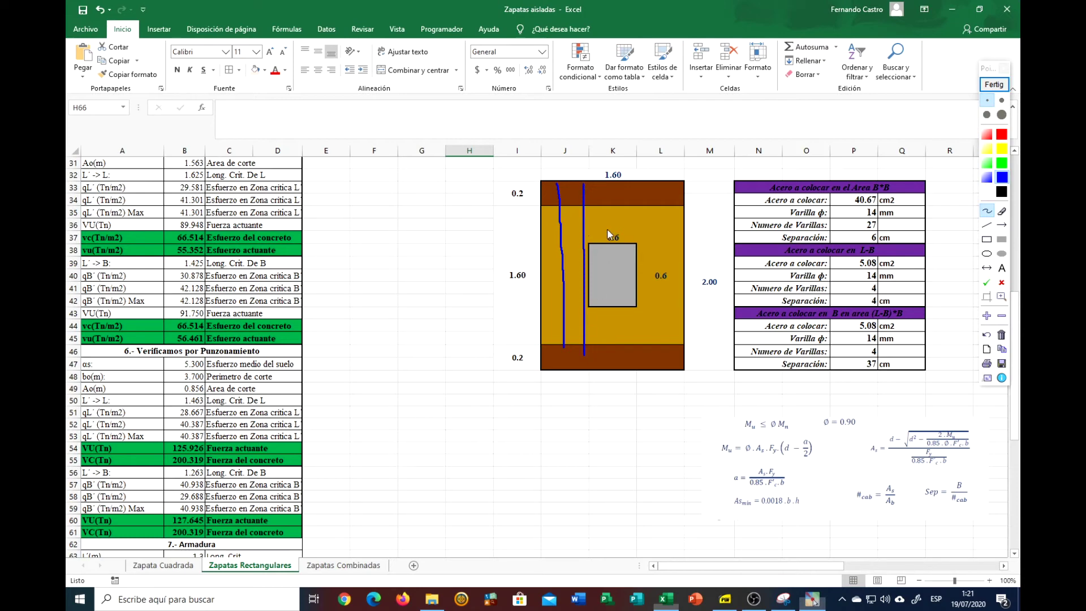
left_click_drag(609, 184, 614, 349)
left_click_drag(640, 187, 644, 311)
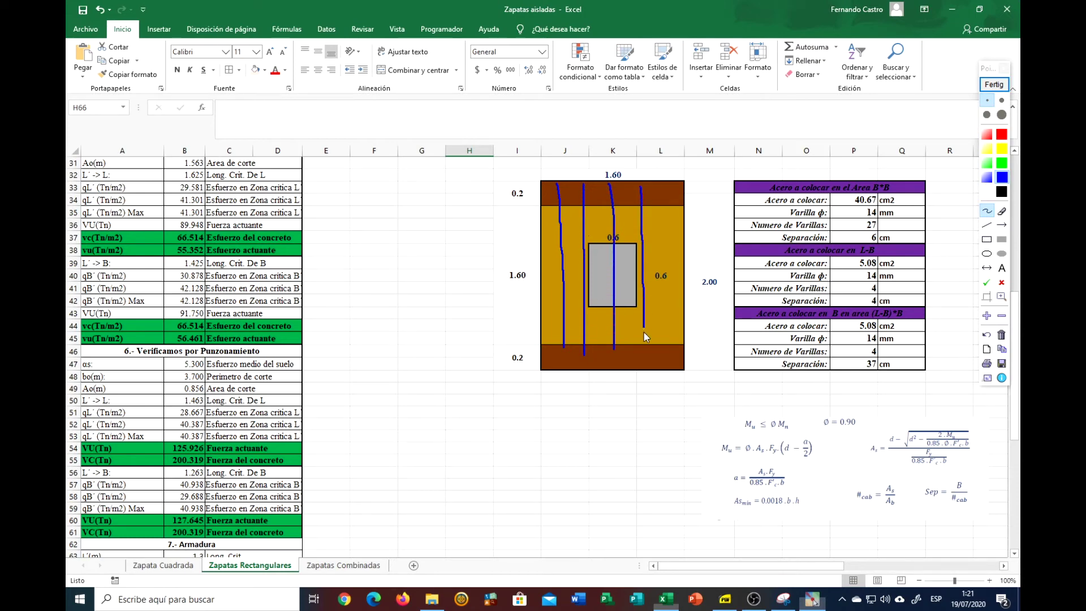
left_click_drag(666, 206, 667, 357)
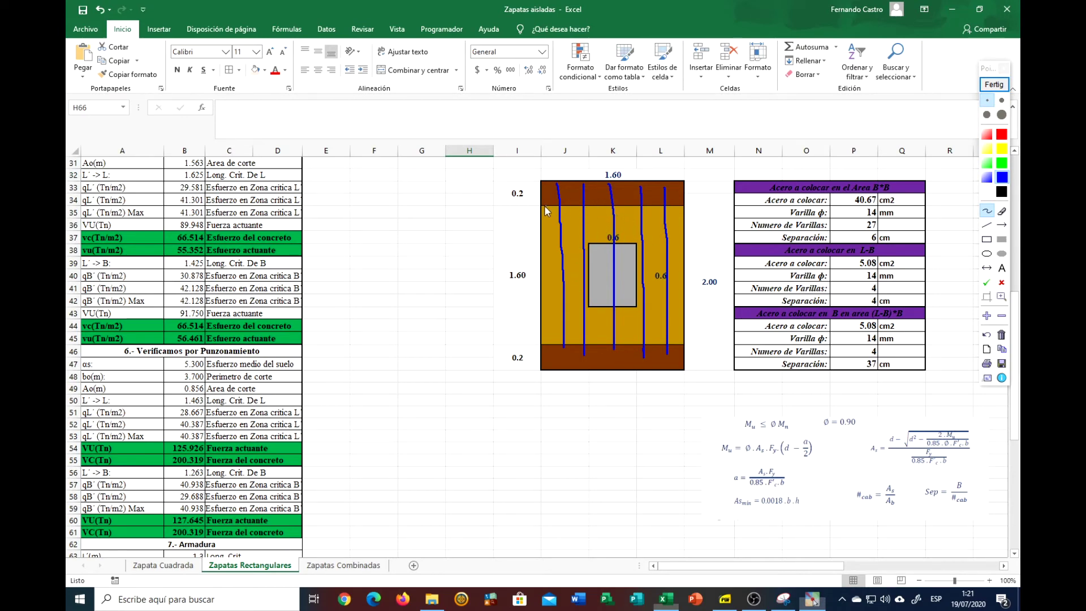
Sketch blue horizontal bars across the footing plan to form a reinforcement mesh, and end the annotation
left_click_drag(542, 206, 643, 206)
left_click_drag(547, 219, 673, 225)
left_click_drag(552, 258, 628, 260)
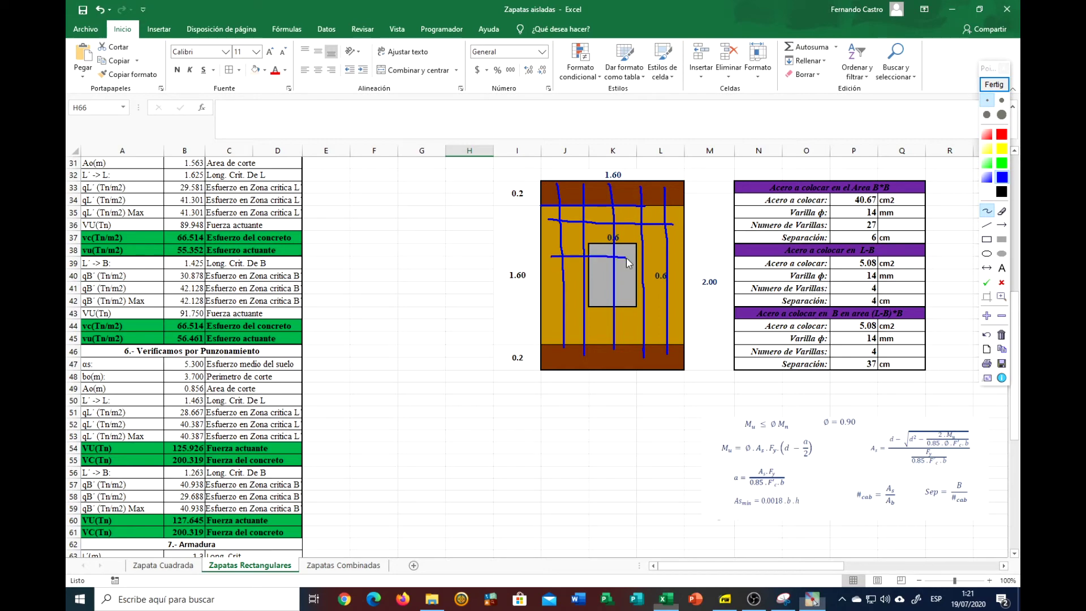
left_click_drag(574, 303, 670, 315)
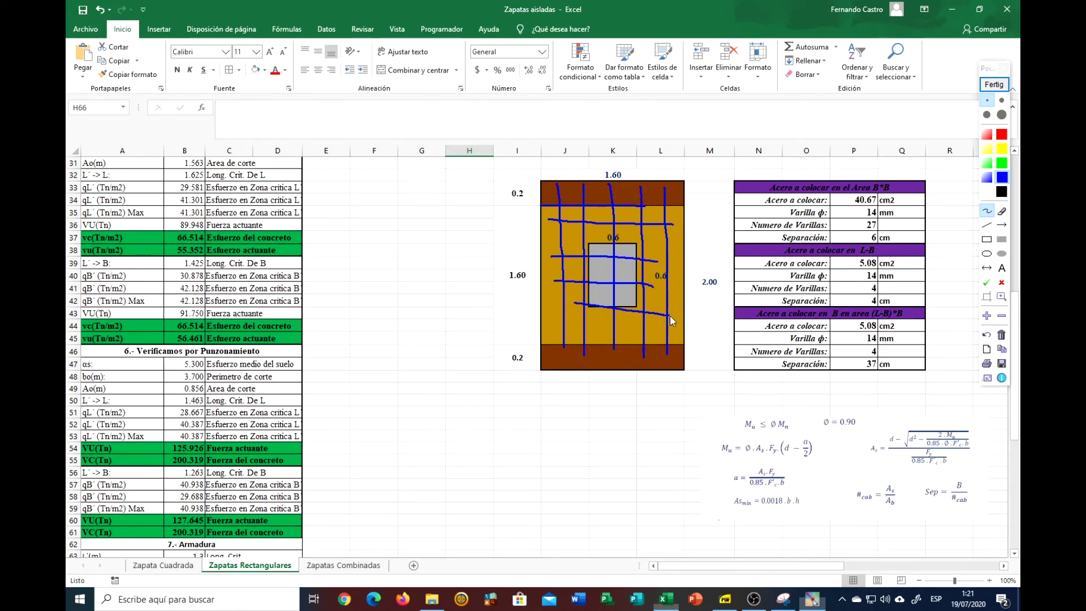
left_click(992, 84)
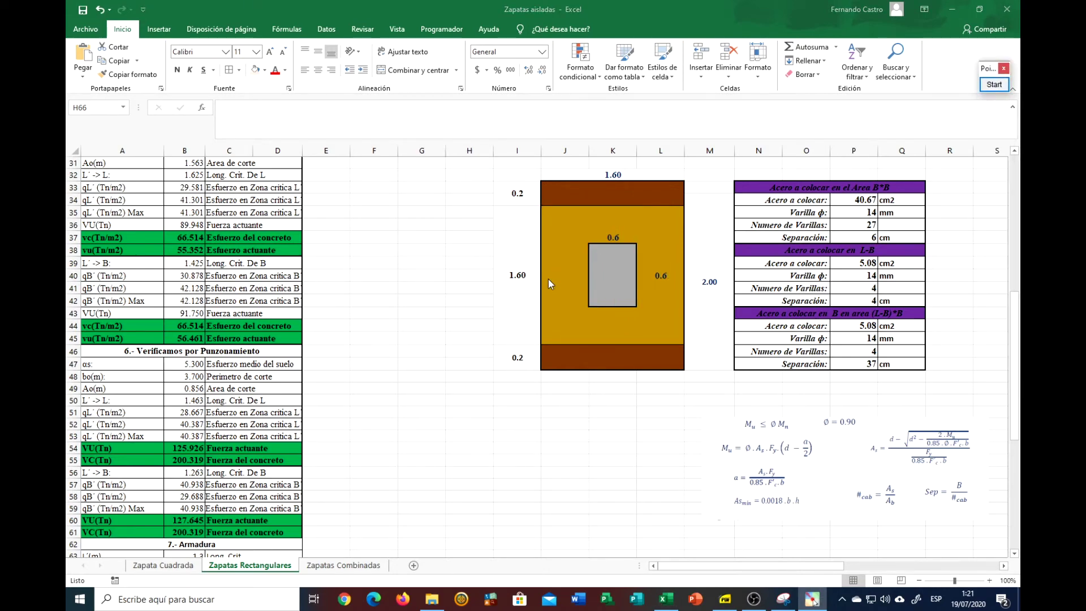
Sketch a blue rectangular footing with a small central column beside the Armadura rows, and dimension its short side as B
left_click(459, 270)
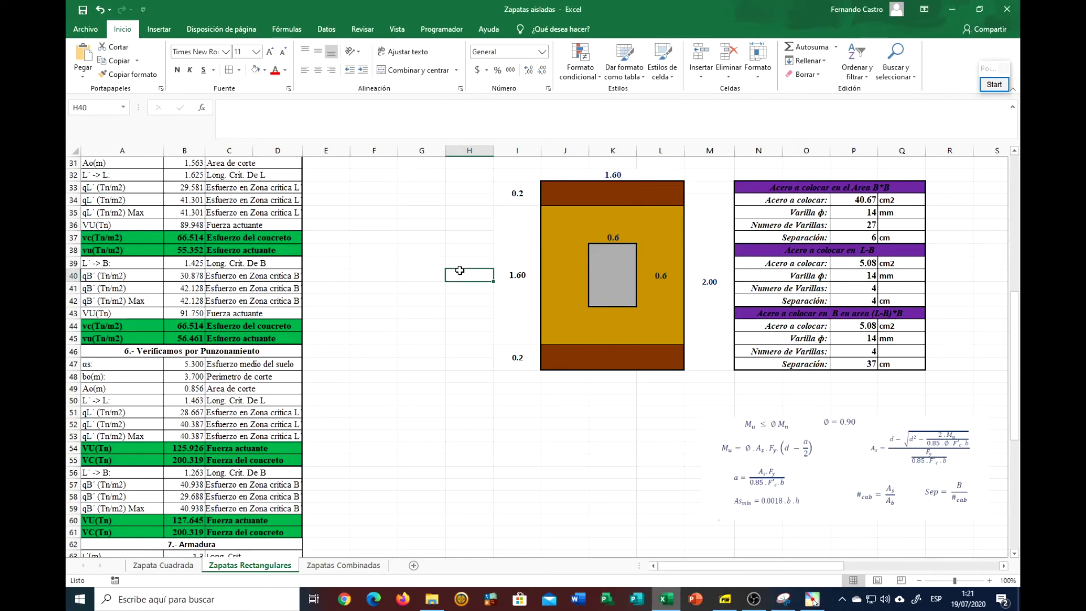
scroll(460, 270, "down", 4)
scroll(460, 271, "down", 6)
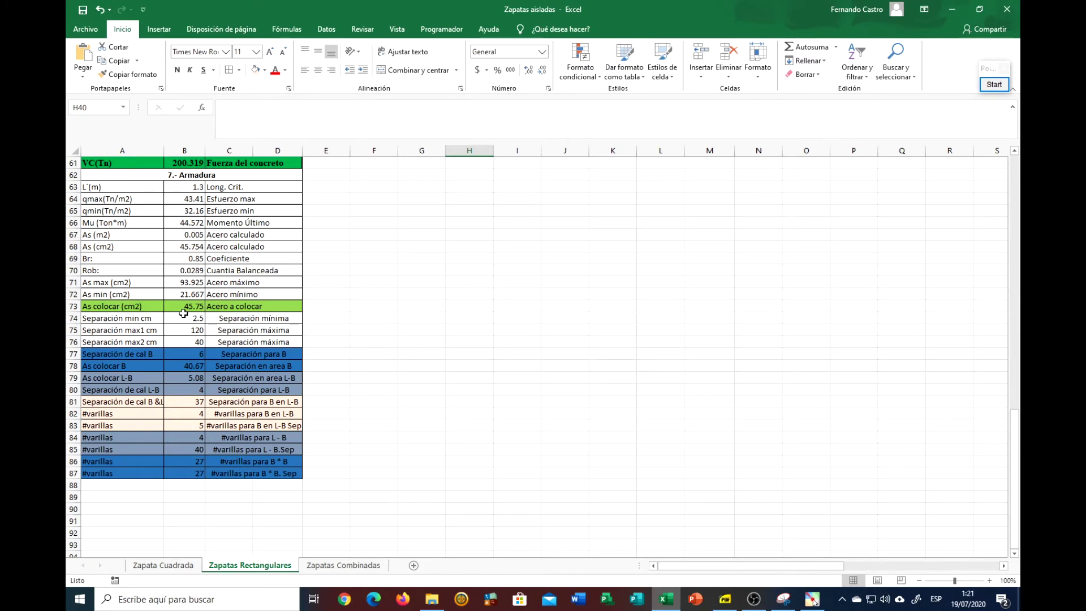
left_click(992, 85)
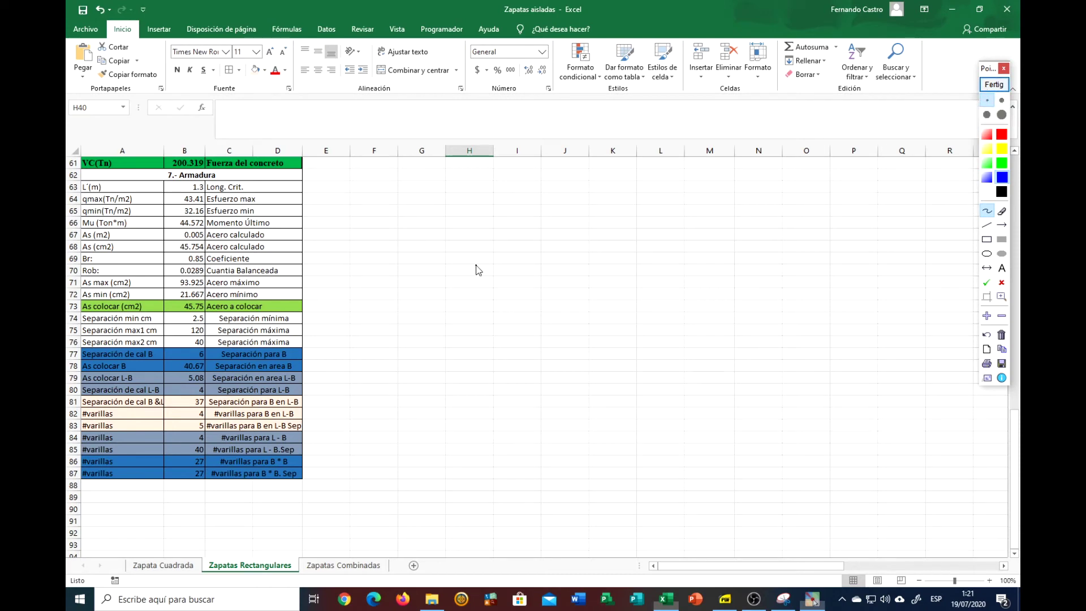
left_click_drag(493, 205, 494, 211)
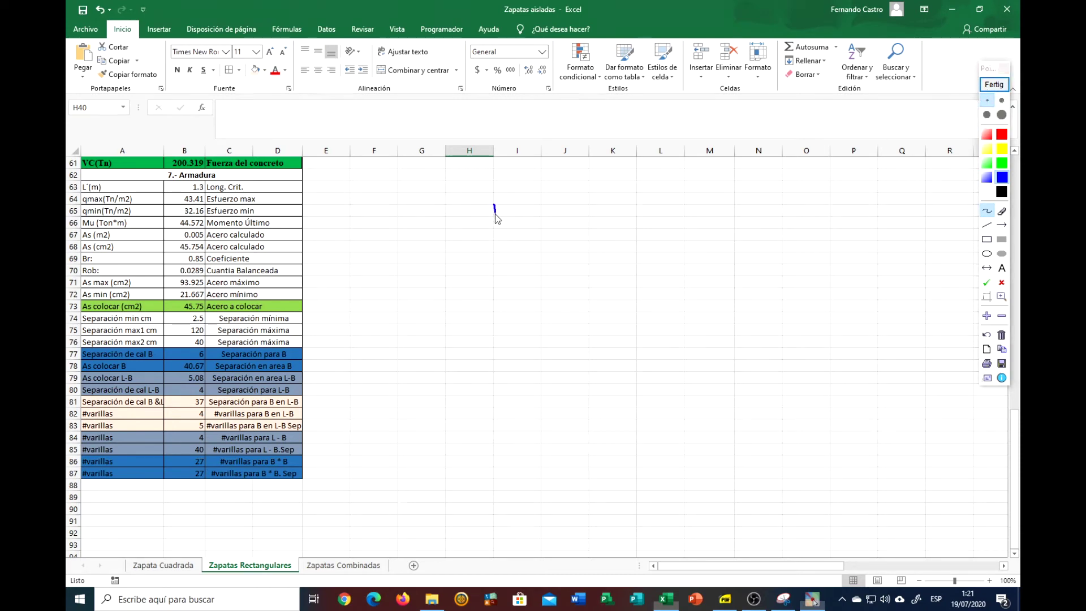
left_click_drag(495, 249, 494, 278)
mouse_move(509, 204)
left_mouse_down()
mouse_move(680, 199)
mouse_move(678, 286)
left_mouse_up()
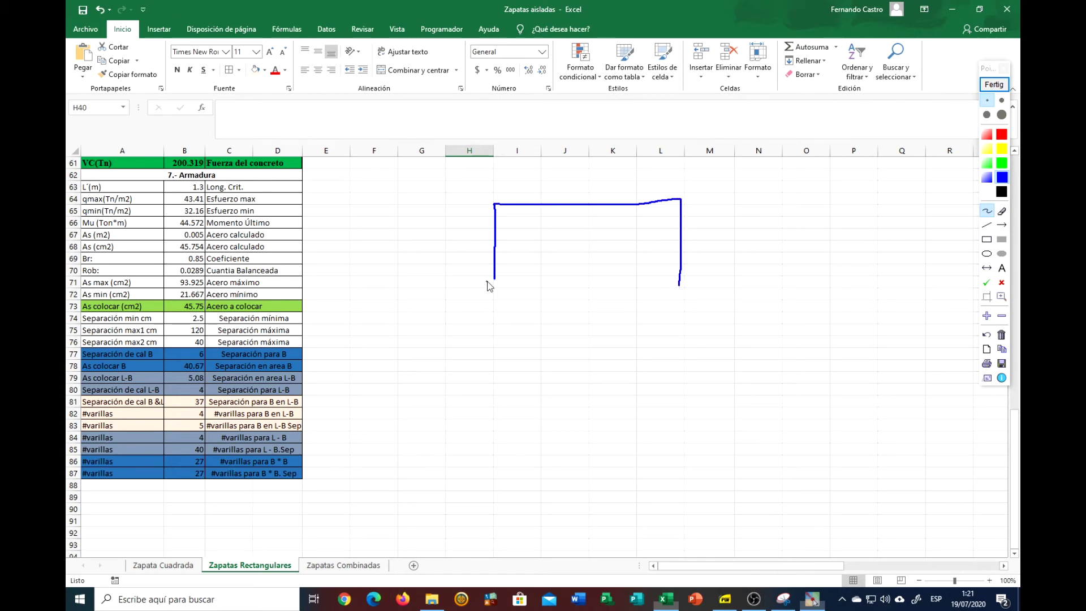
left_click_drag(527, 278, 677, 284)
mouse_move(570, 243)
left_mouse_down()
mouse_move(589, 233)
mouse_move(572, 229)
left_mouse_up()
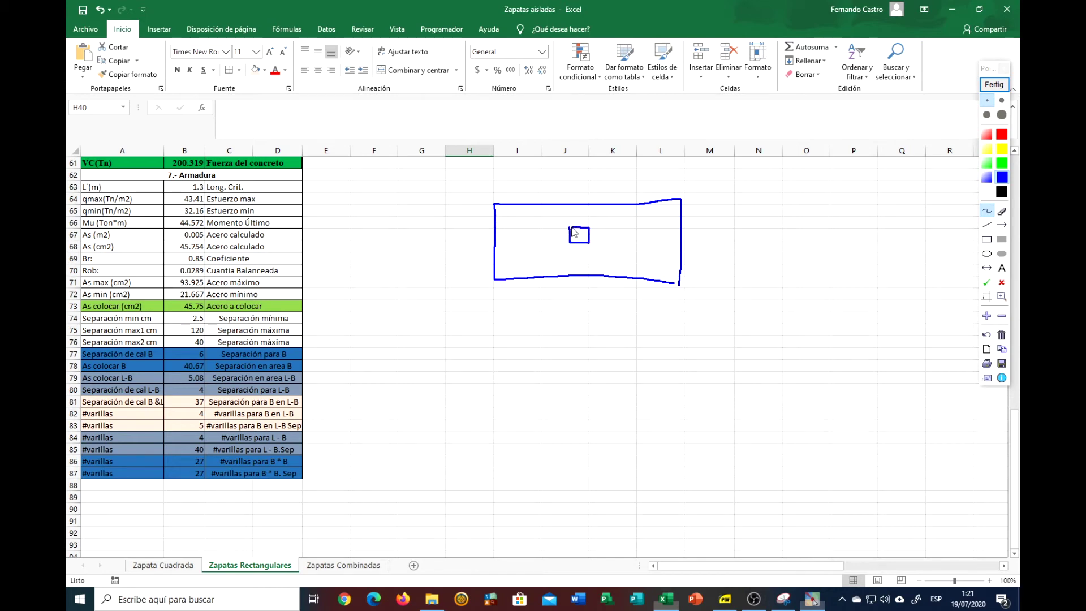
mouse_move(702, 204)
left_mouse_down()
mouse_move(718, 204)
mouse_move(714, 272)
left_mouse_up()
Mark a central band around the column with two green lines, and dimension its width as B below the footing
left_click(1002, 164)
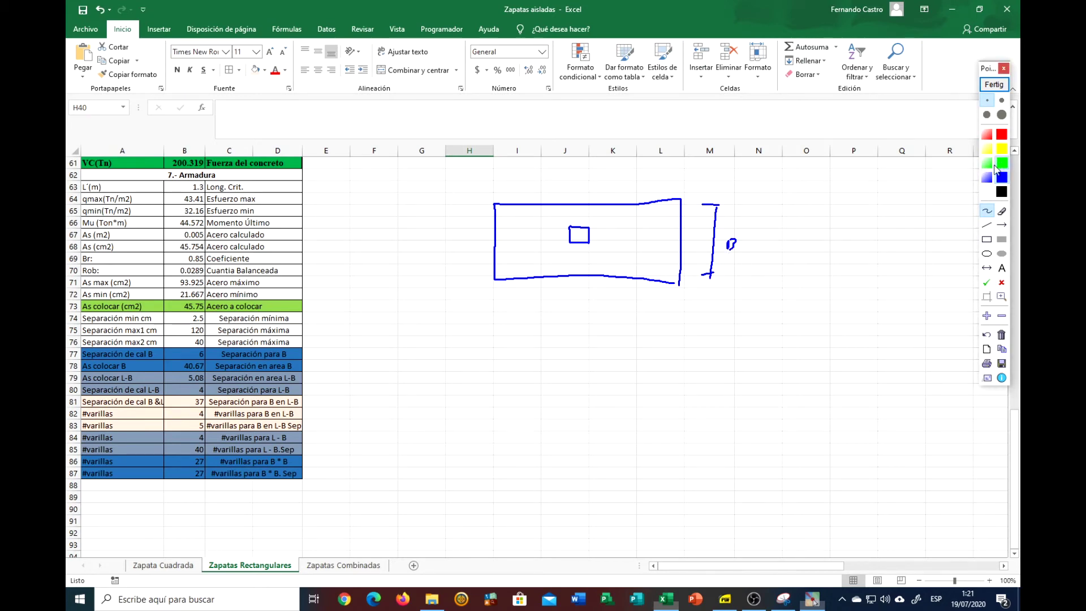
left_click_drag(534, 207, 529, 271)
left_click_drag(621, 221, 614, 277)
left_click_drag(533, 292, 609, 291)
left_click_drag(610, 286, 567, 314)
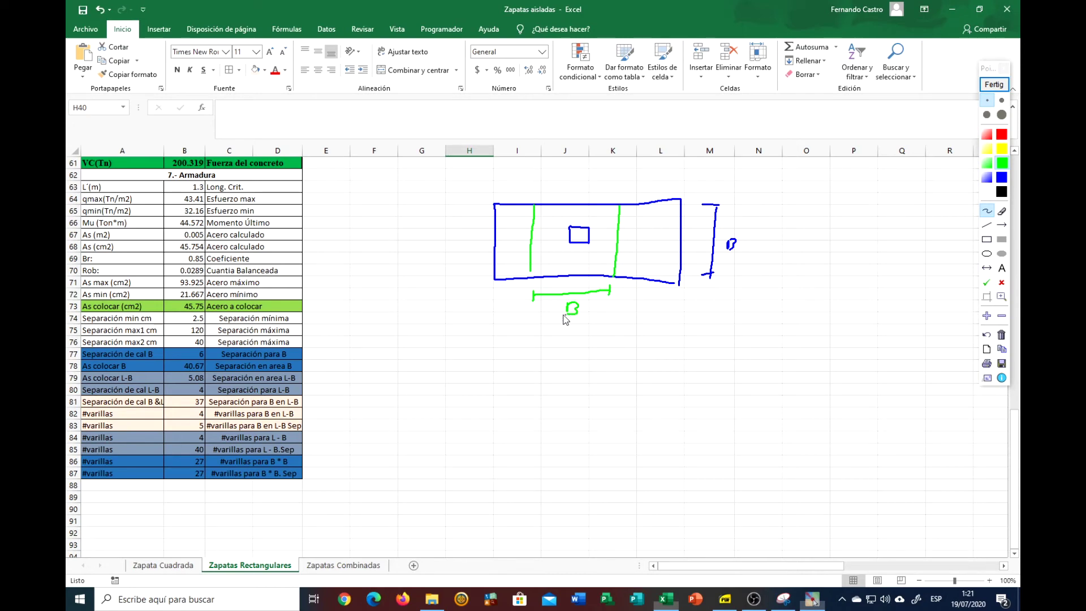
Draw a green dimension line spanning the footing's full length below the sketch and label it As
mouse_move(496, 364)
left_mouse_down()
mouse_move(495, 385)
mouse_move(679, 385)
left_mouse_up()
left_click_drag(680, 371, 680, 390)
left_click_drag(579, 420, 586, 413)
left_click_drag(598, 408, 593, 420)
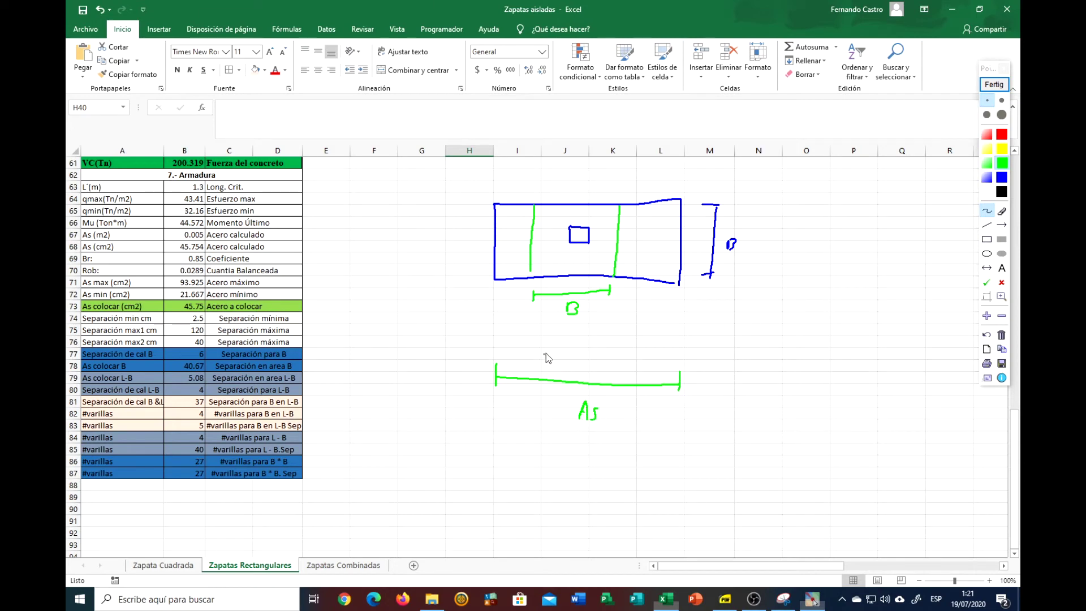
Draw a green dimension line divided at the band edges, labelling the central part As1 and both outer parts As2
left_click_drag(537, 343, 609, 337)
mouse_move(609, 329)
left_mouse_down()
mouse_move(609, 343)
mouse_move(674, 330)
left_mouse_up()
left_click_drag(537, 343, 495, 343)
left_click_drag(499, 336, 499, 350)
mouse_move(559, 324)
left_mouse_down()
mouse_move(557, 338)
mouse_move(567, 337)
mouse_move(513, 321)
mouse_move(517, 335)
mouse_move(533, 333)
left_mouse_up()
left_click_drag(632, 327, 654, 326)
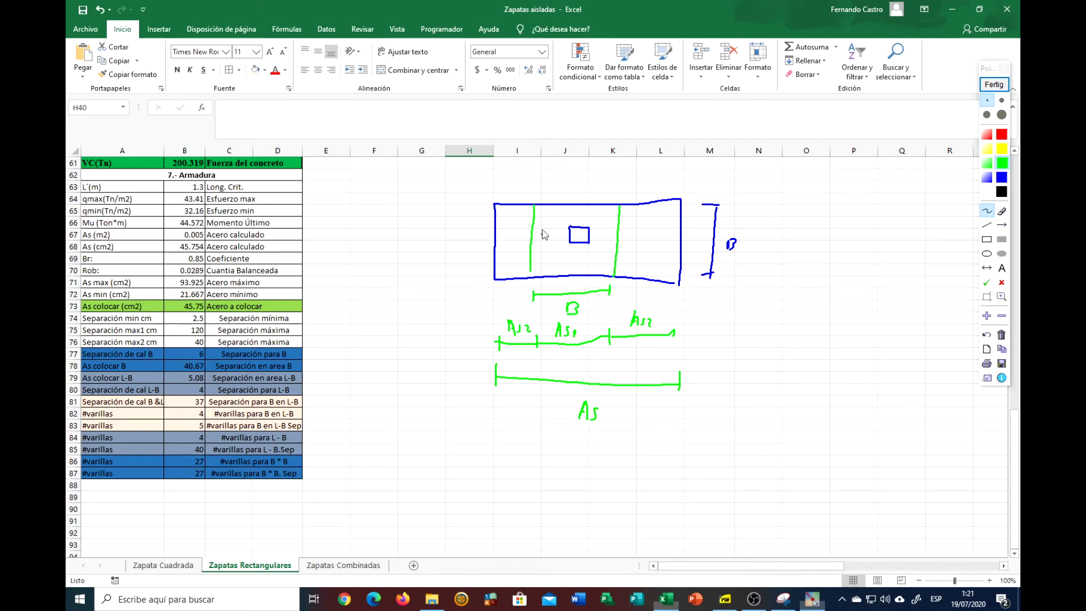
Hatch the central band in green and sketch a small bar grid above the footing
left_click_drag(536, 223, 547, 214)
mouse_move(532, 252)
left_mouse_down()
mouse_move(565, 218)
mouse_move(588, 229)
left_mouse_up()
mouse_move(561, 260)
left_mouse_down()
mouse_move(592, 230)
mouse_move(591, 252)
mouse_move(609, 250)
left_mouse_up()
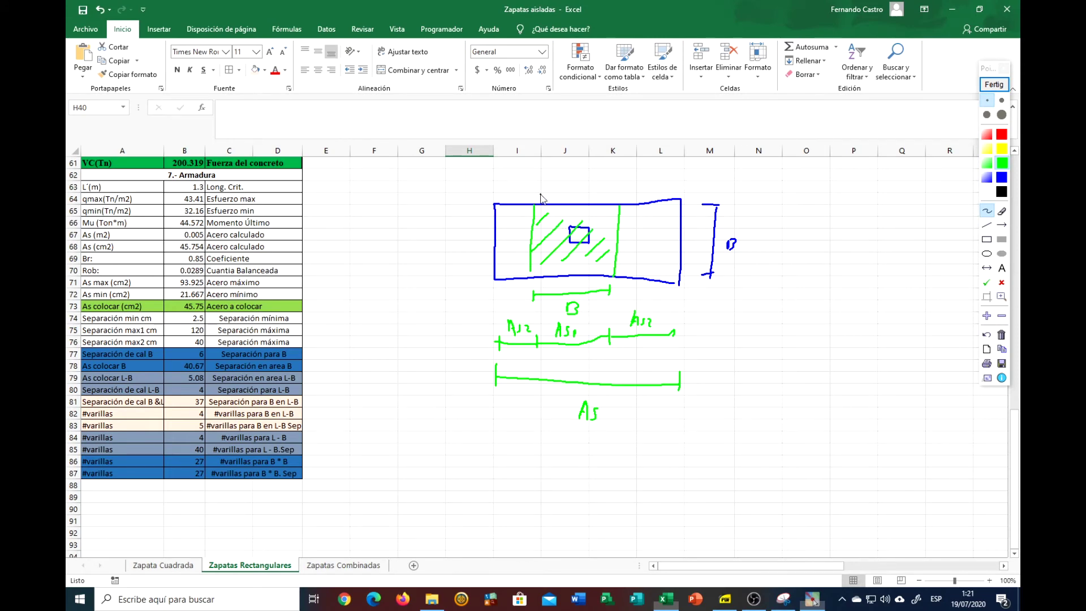
left_click_drag(537, 191, 598, 198)
mouse_move(545, 174)
left_mouse_down()
mouse_move(548, 195)
mouse_move(567, 191)
mouse_move(568, 201)
mouse_move(546, 182)
left_mouse_up()
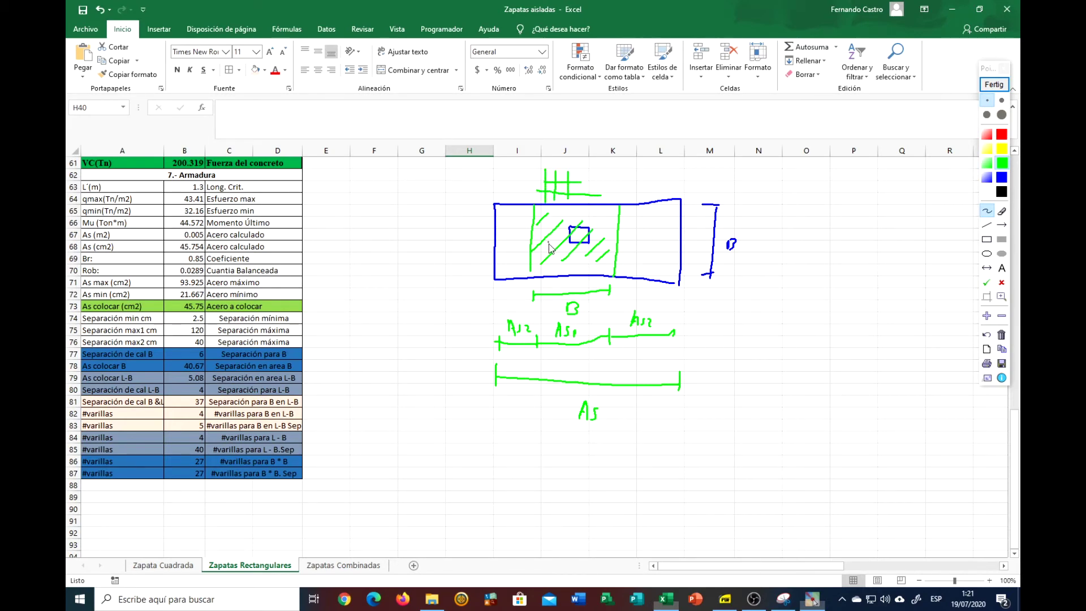
Sketch a red reinforcement mesh inside the hatched central band around the column
left_click(1002, 134)
left_click_drag(536, 258, 597, 257)
mouse_move(540, 237)
left_mouse_down()
mouse_move(598, 237)
mouse_move(585, 219)
mouse_move(600, 218)
mouse_move(553, 234)
mouse_move(552, 262)
left_mouse_up()
left_click_drag(578, 209, 577, 263)
left_click_drag(599, 210, 598, 265)
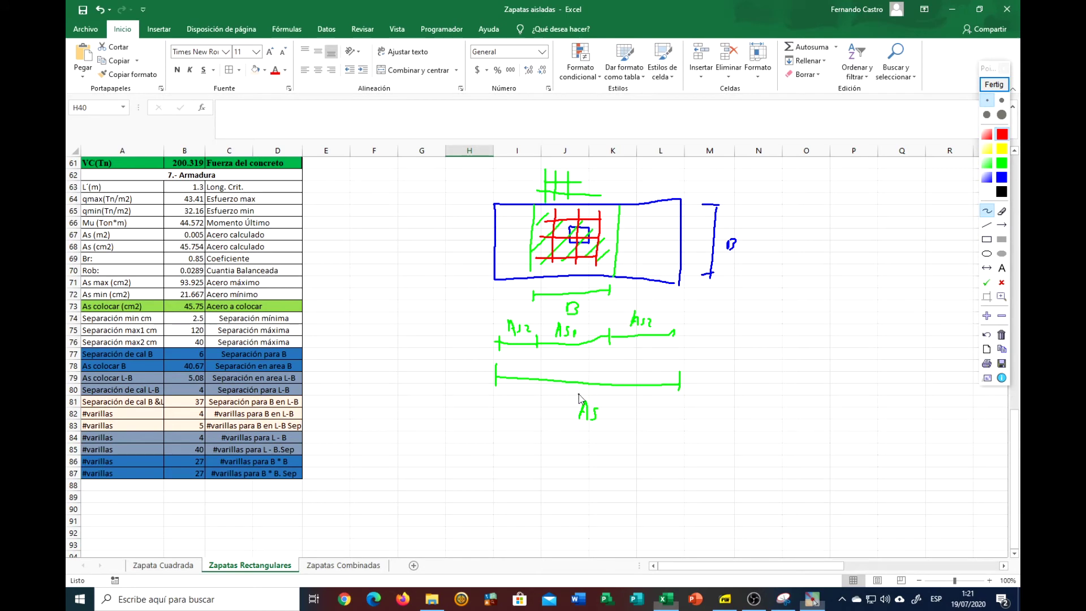
Handwrite in blue the central band steel formula As1 = (2/(β+1))·AsL with β = L/B below the sketch
left_click(1001, 177)
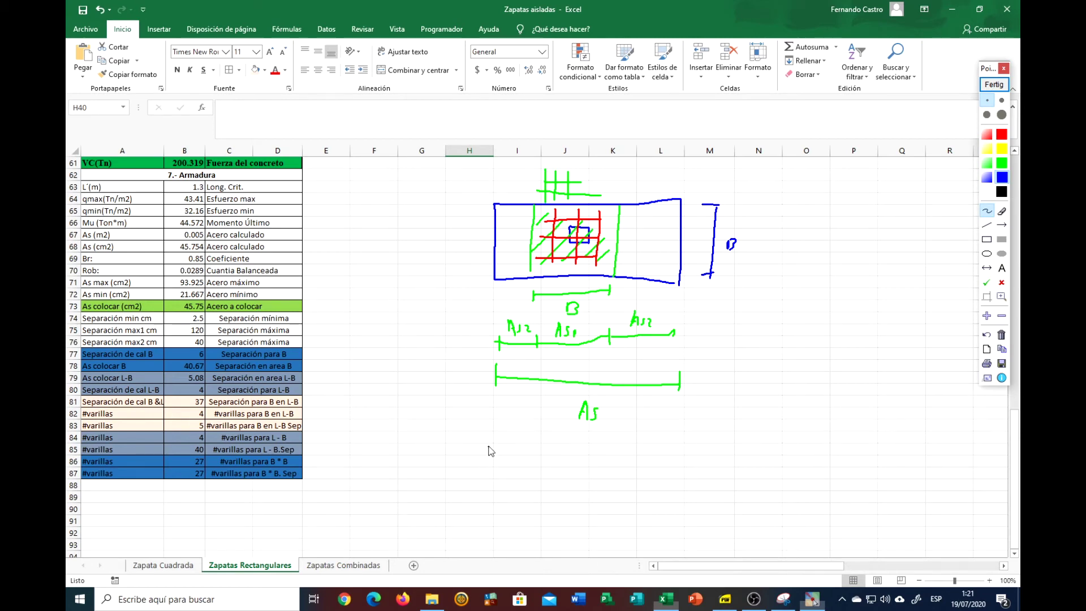
left_click_drag(479, 463, 518, 452)
mouse_move(509, 457)
left_mouse_down()
mouse_move(538, 453)
mouse_move(535, 483)
left_mouse_up()
mouse_move(555, 445)
left_mouse_down()
mouse_move(579, 463)
mouse_move(540, 486)
mouse_move(567, 479)
left_mouse_up()
left_click_drag(572, 474, 572, 484)
mouse_move(588, 440)
left_mouse_down()
mouse_move(591, 479)
mouse_move(609, 462)
mouse_move(668, 459)
left_mouse_up()
mouse_move(672, 450)
left_mouse_down()
mouse_move(673, 460)
mouse_move(704, 445)
mouse_move(697, 456)
mouse_move(735, 437)
left_mouse_up()
mouse_move(727, 438)
left_mouse_down()
mouse_move(744, 438)
mouse_move(733, 447)
mouse_move(735, 437)
mouse_move(731, 465)
left_mouse_up()
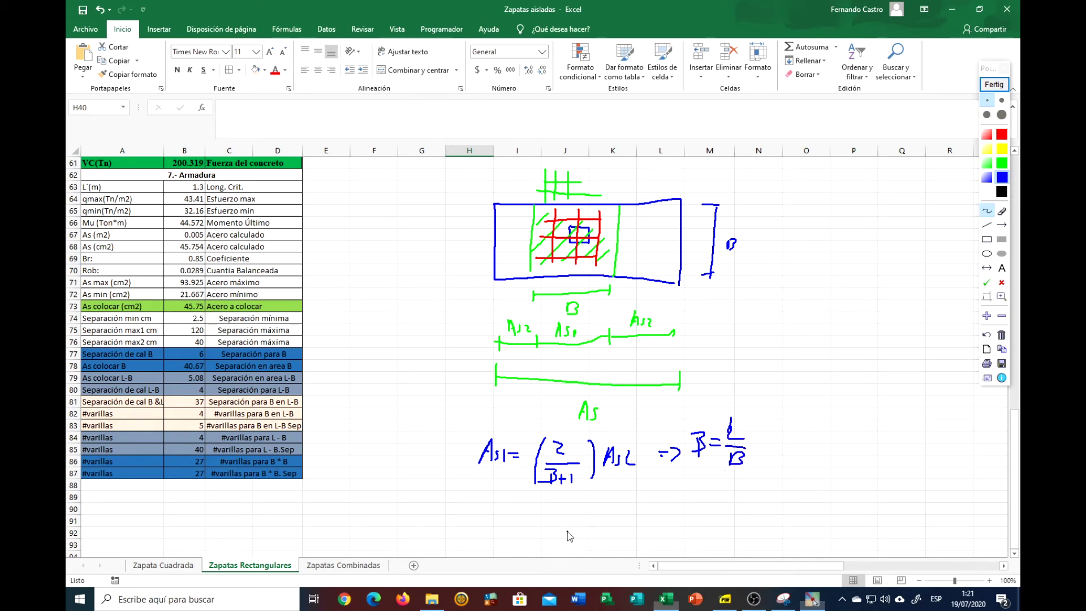
Handwrite the outer band steel formula As2 = (AsL − As1)/2 below the As1 formula
mouse_move(487, 532)
left_mouse_down()
mouse_move(493, 512)
mouse_move(499, 522)
left_mouse_up()
mouse_move(507, 517)
left_mouse_down()
mouse_move(504, 530)
mouse_move(601, 507)
left_mouse_up()
mouse_move(605, 514)
left_mouse_down()
mouse_move(611, 500)
mouse_move(617, 514)
left_mouse_up()
left_click_drag(623, 505, 630, 512)
mouse_move(555, 523)
left_mouse_down()
mouse_move(631, 518)
mouse_move(602, 536)
left_mouse_up()
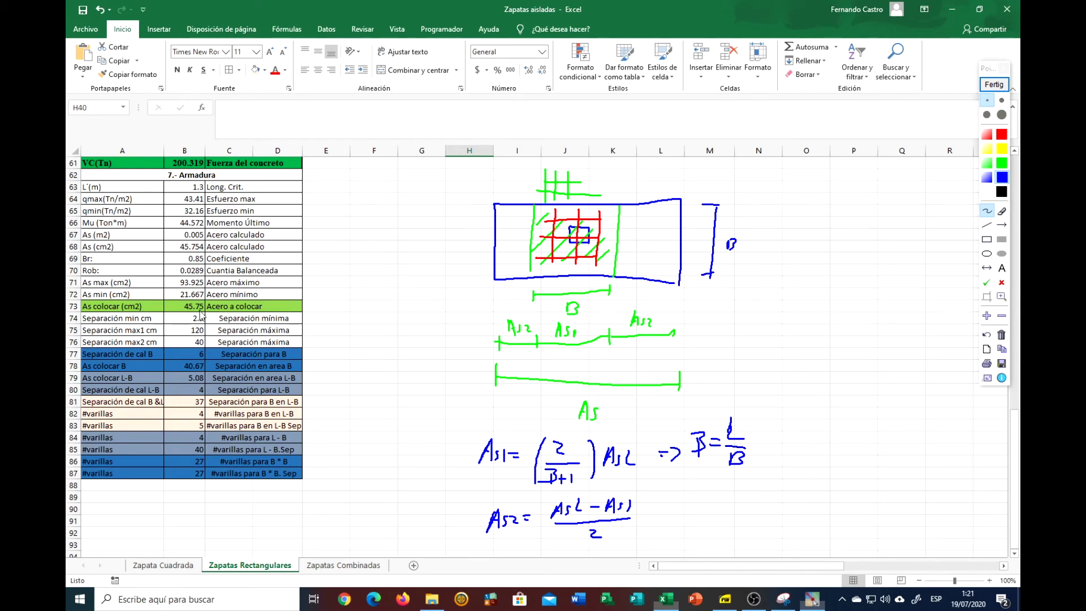
Tick the Acero a colocar, As colocar B and As colocar L-B rows, circle the band width B, and end the annotation
left_click_drag(263, 305, 281, 294)
left_click_drag(134, 366, 149, 359)
mouse_move(588, 297)
left_mouse_down()
mouse_move(568, 317)
mouse_move(585, 296)
left_mouse_up()
left_click_drag(153, 377, 175, 354)
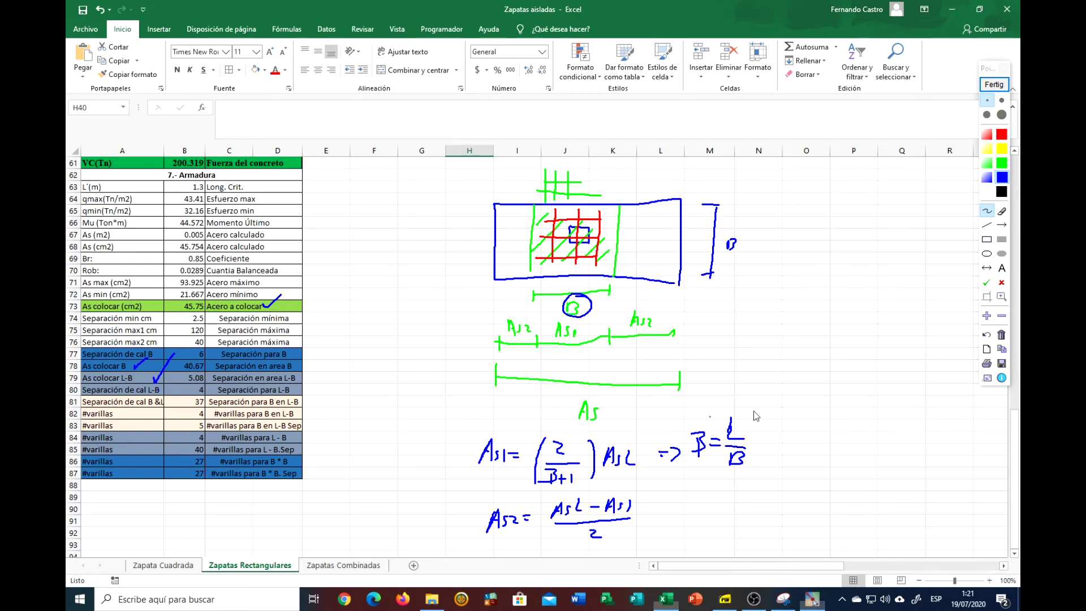
left_click(994, 83)
Reposition the bending formula image lower in the empty area below the footing plan, and deselect it
scroll(738, 342, "up", 9)
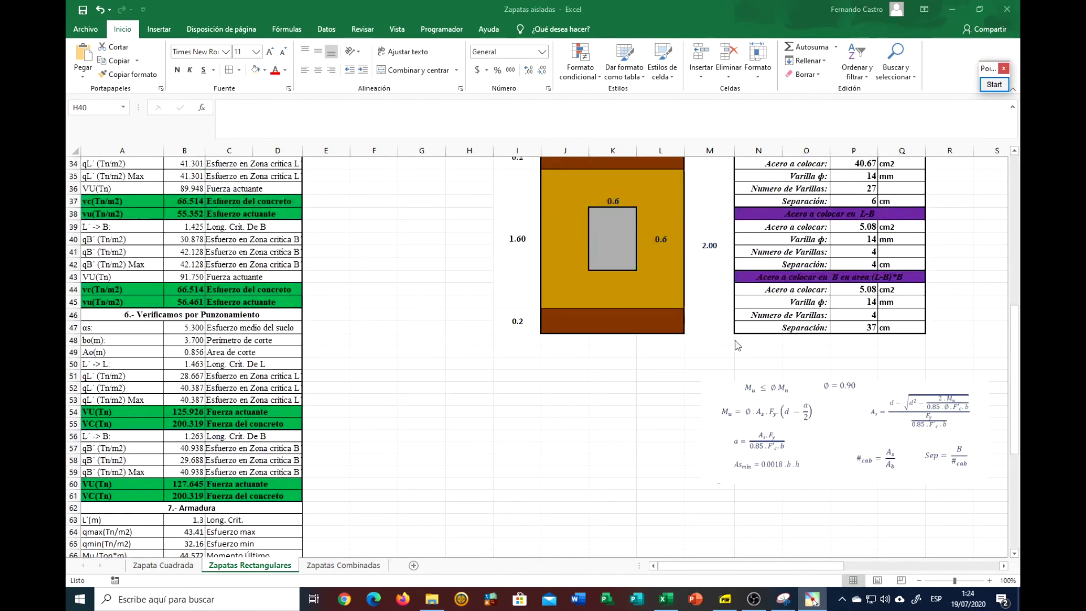
scroll(729, 345, "up", 3)
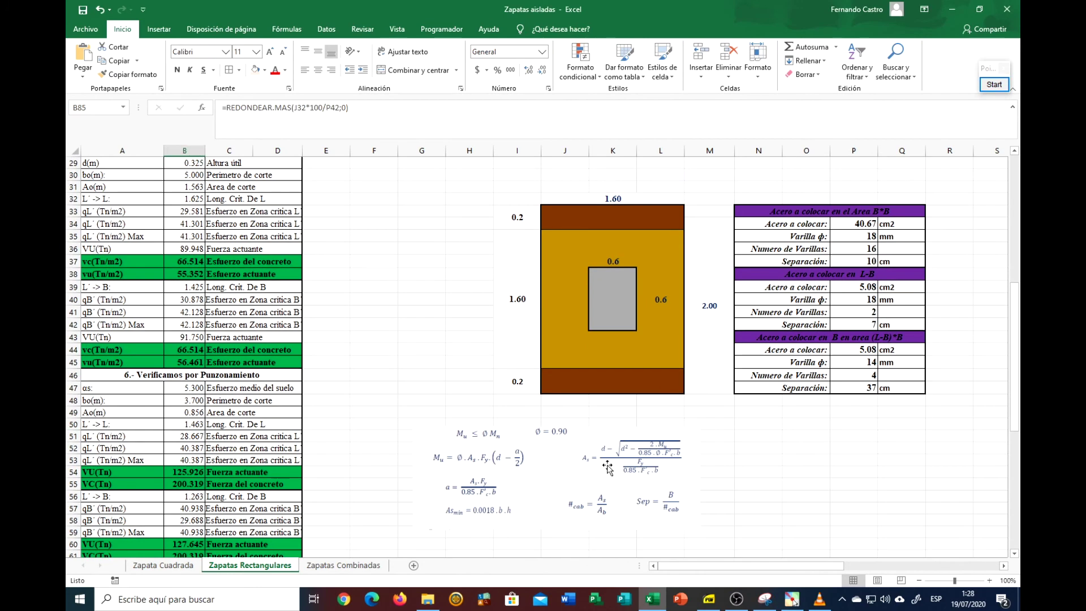
left_click(664, 445)
mouse_move(664, 444)
left_mouse_down()
mouse_move(666, 310)
mouse_move(607, 310)
mouse_move(579, 368)
mouse_move(571, 444)
left_mouse_up()
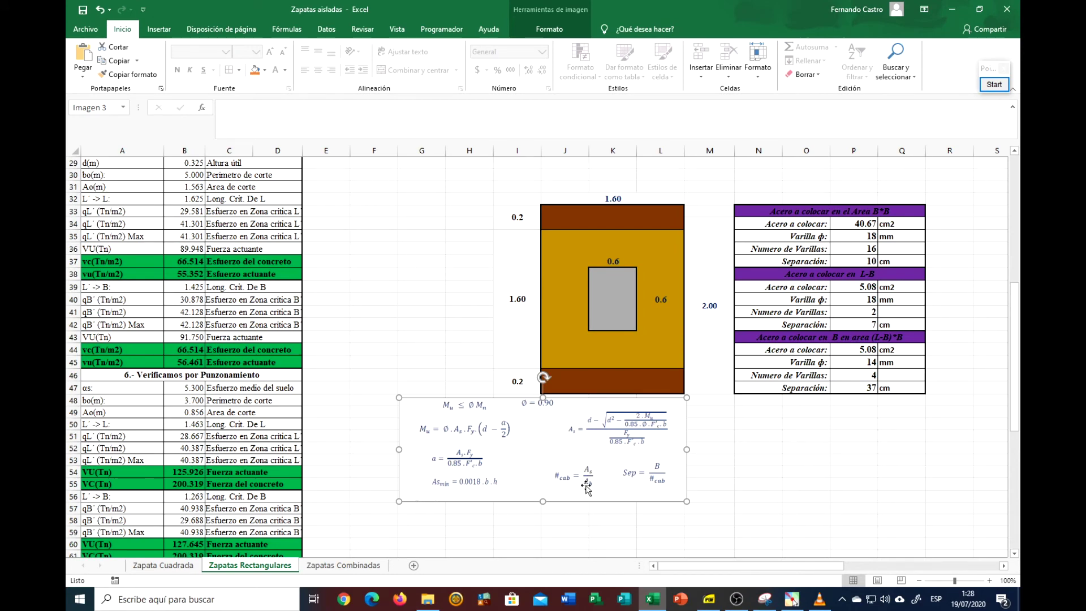
left_click_drag(580, 458, 595, 476)
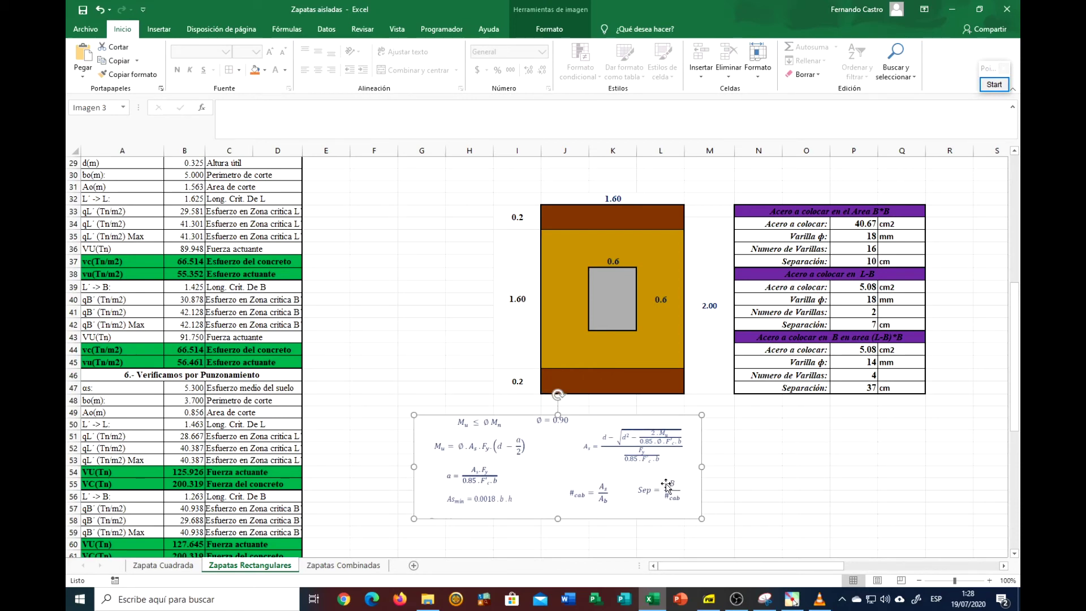
left_click_drag(665, 466, 714, 467)
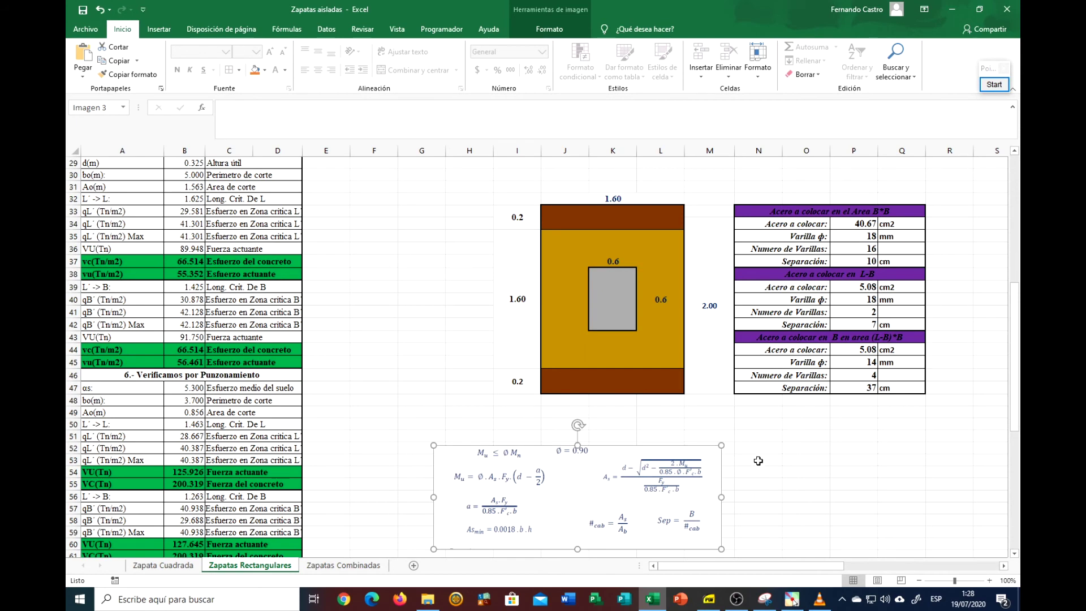
left_click(761, 460)
Try a 16 mm Varilla ϕ for the steel in Area B*B and return it to 18 mm
scroll(775, 447, "up", 2)
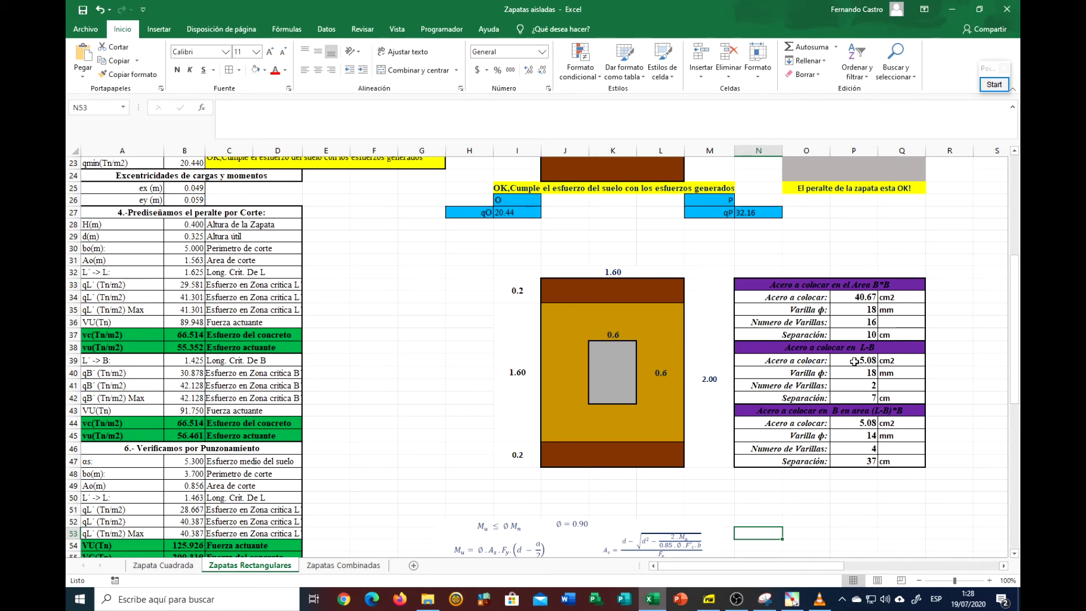
left_click(873, 313)
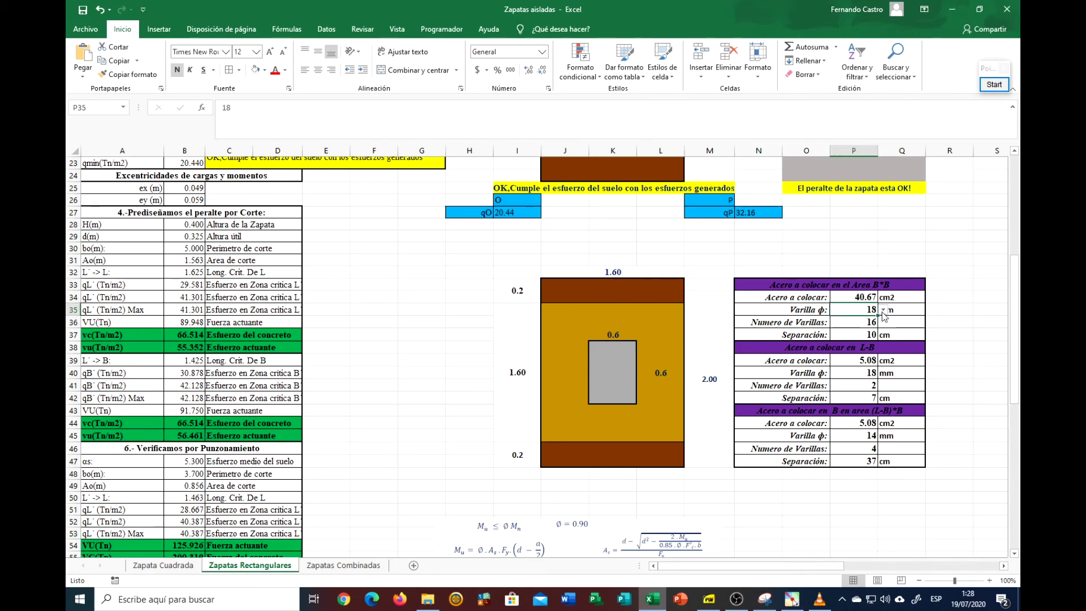
left_click(882, 310)
left_click(849, 328)
left_click(883, 310)
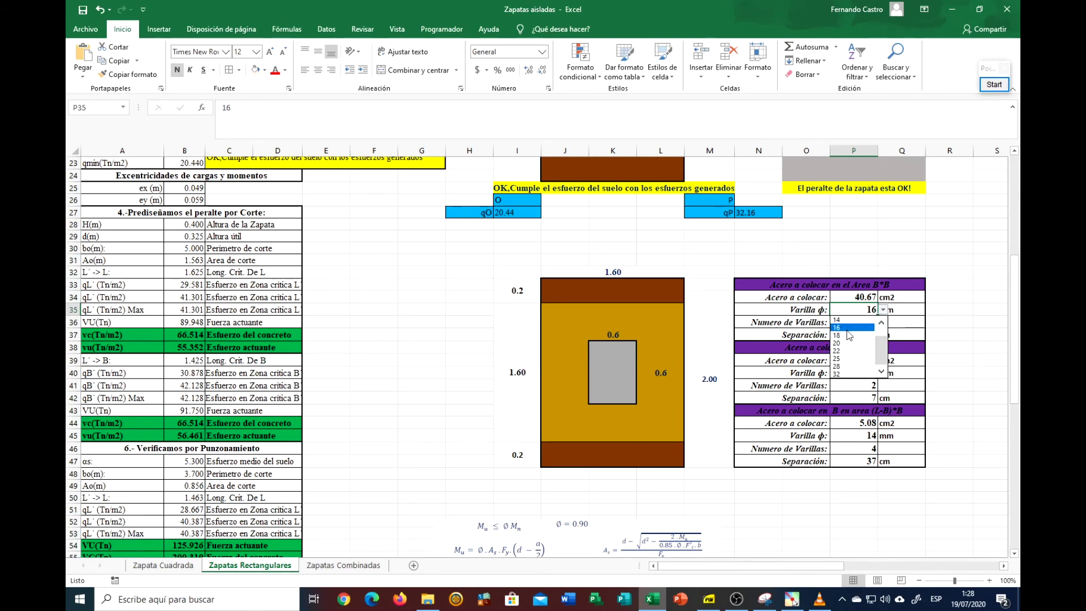
left_click(851, 340)
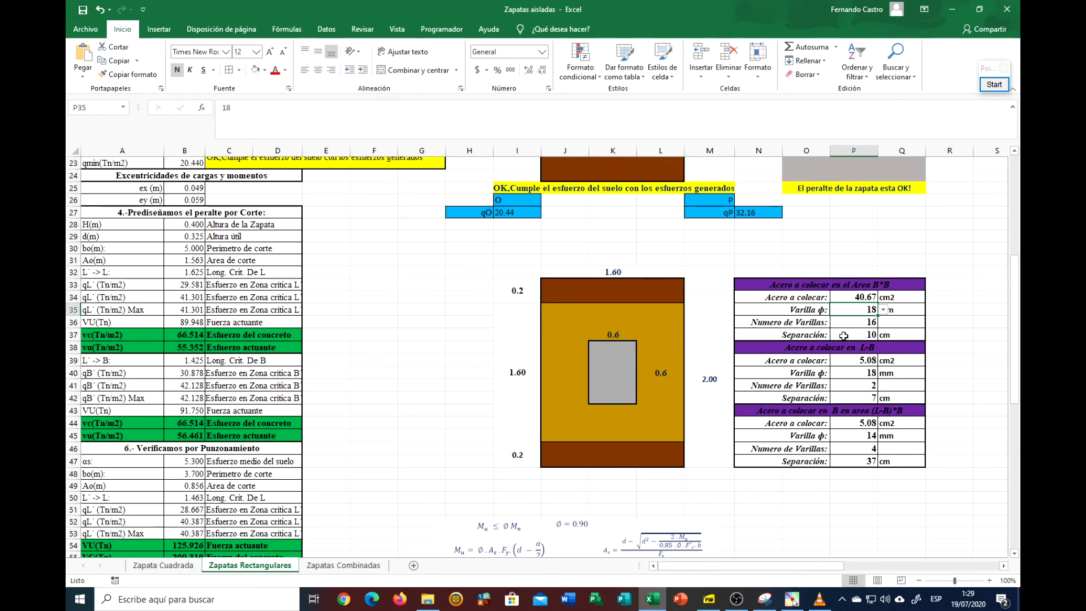
Try a 14 mm Varilla ϕ for the L-B steel and return it to 18 mm
left_click(865, 373)
left_click(883, 373)
left_click(863, 390)
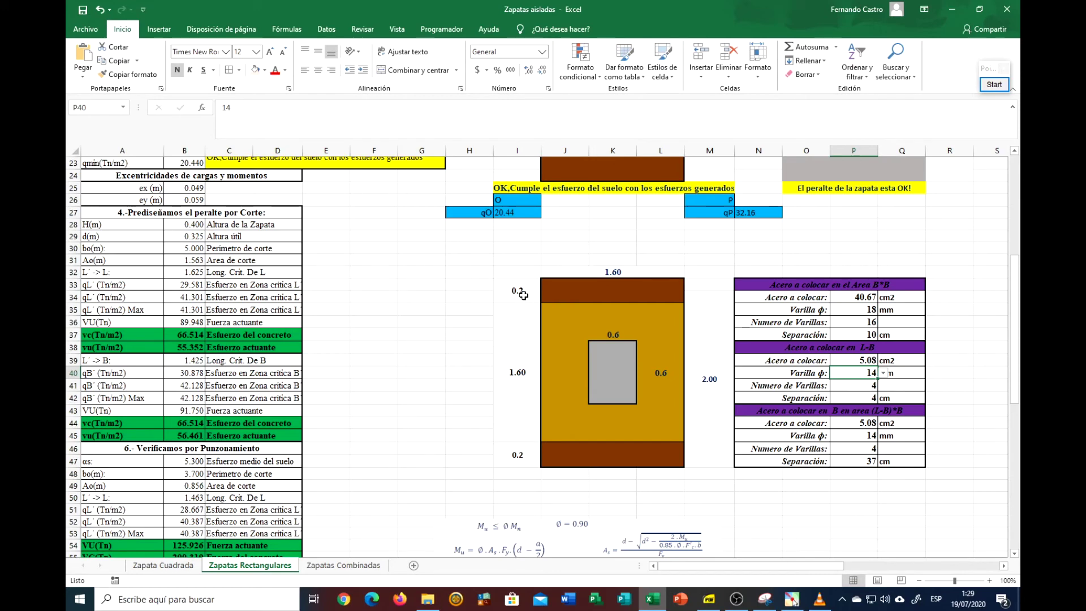
left_click(883, 373)
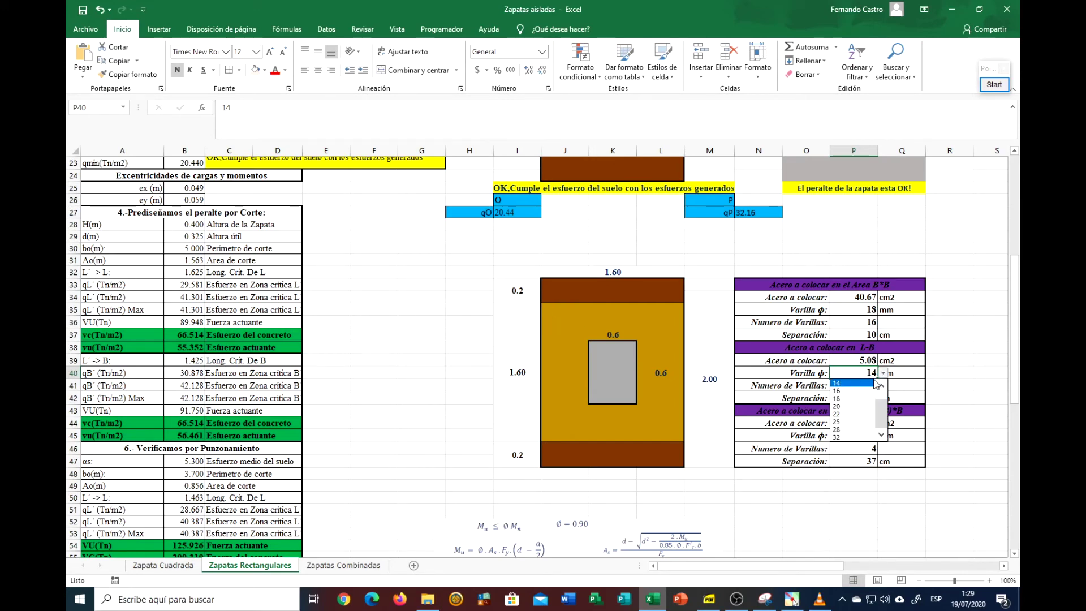
left_click(840, 399)
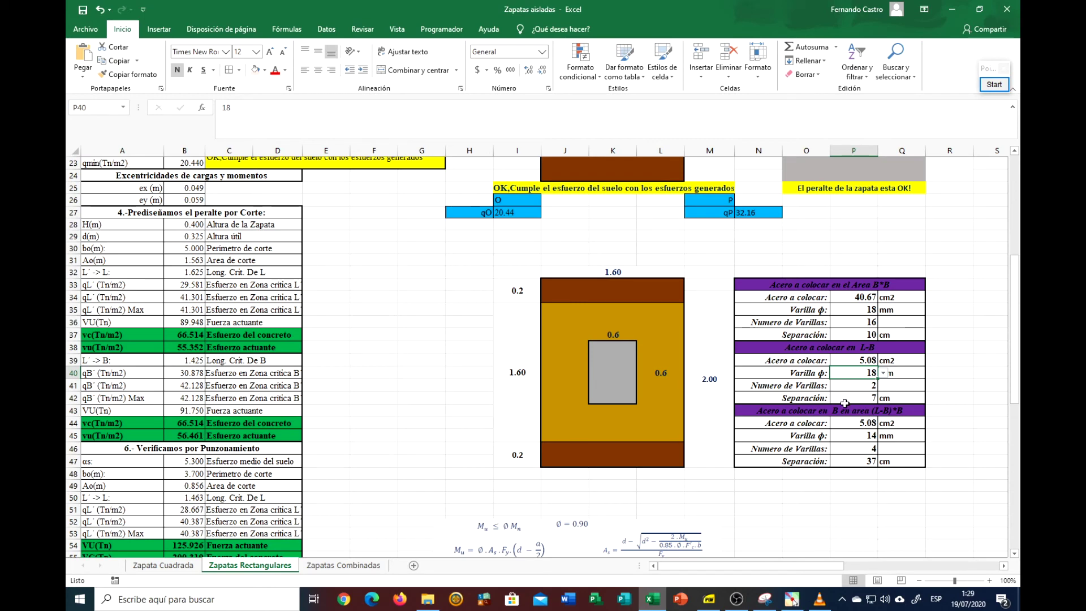
Set the Varilla ϕ to 16 mm in both the L-B block and the B en area (L-B)*B block
left_click(884, 375)
left_click(884, 376)
left_click(883, 374)
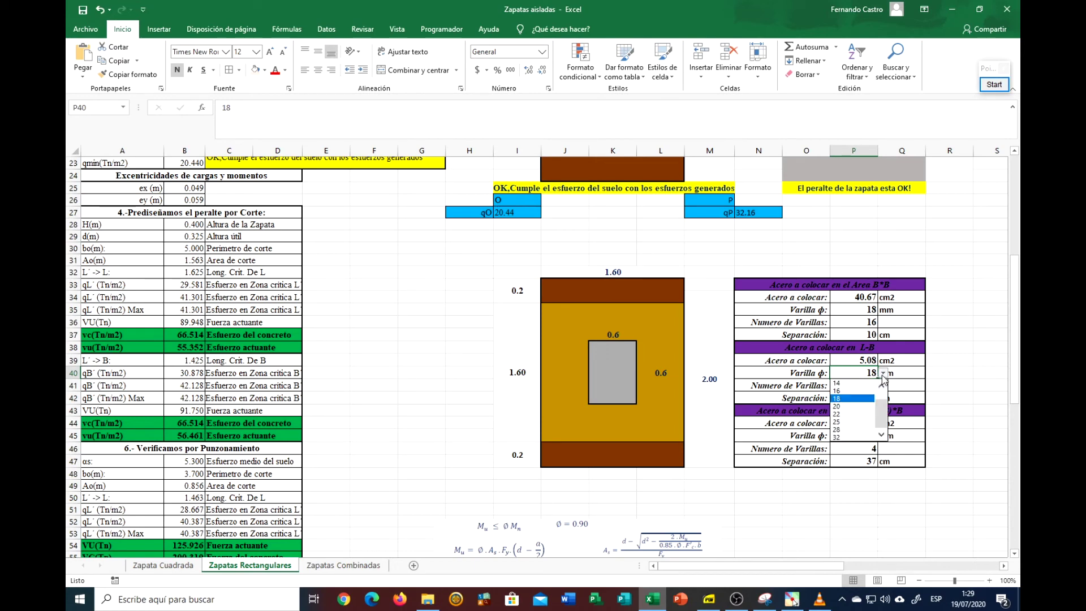
left_click(855, 391)
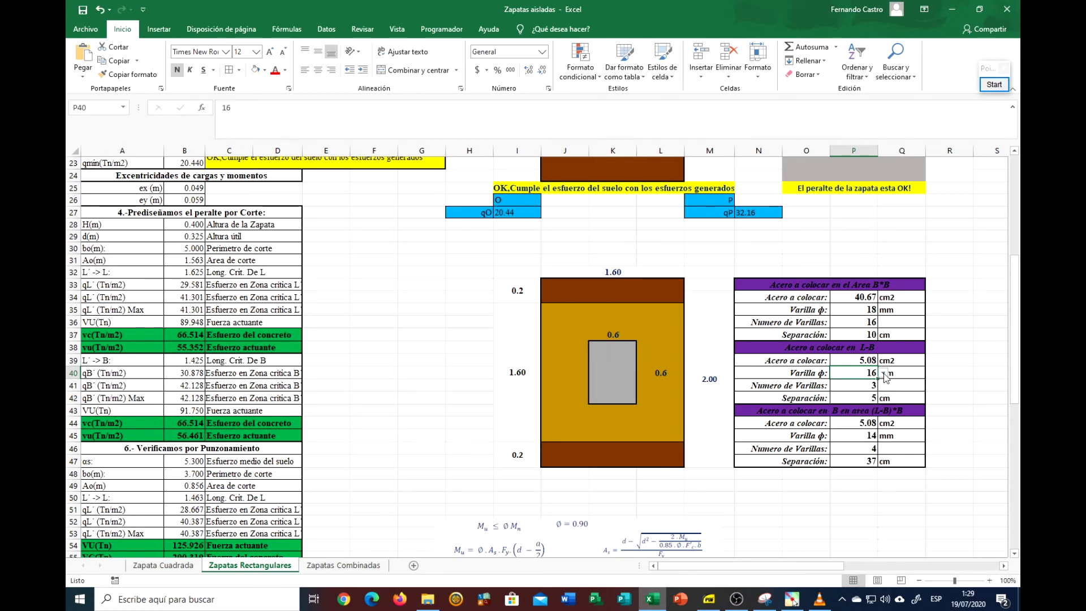
left_click(883, 373)
left_click(855, 391)
left_click(859, 436)
left_click(884, 435)
left_click(860, 451)
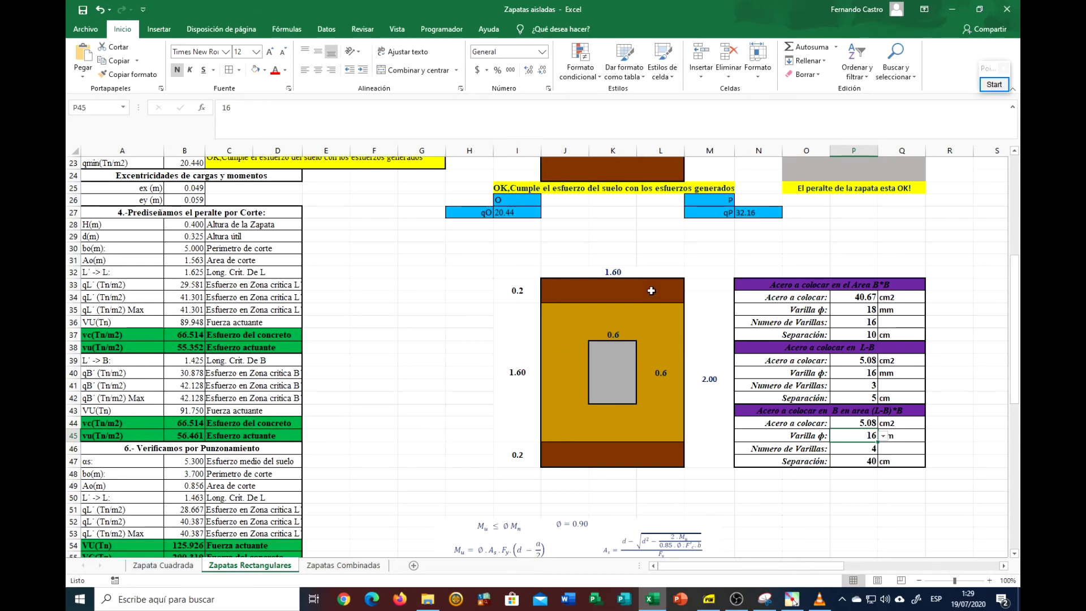
left_click(985, 86)
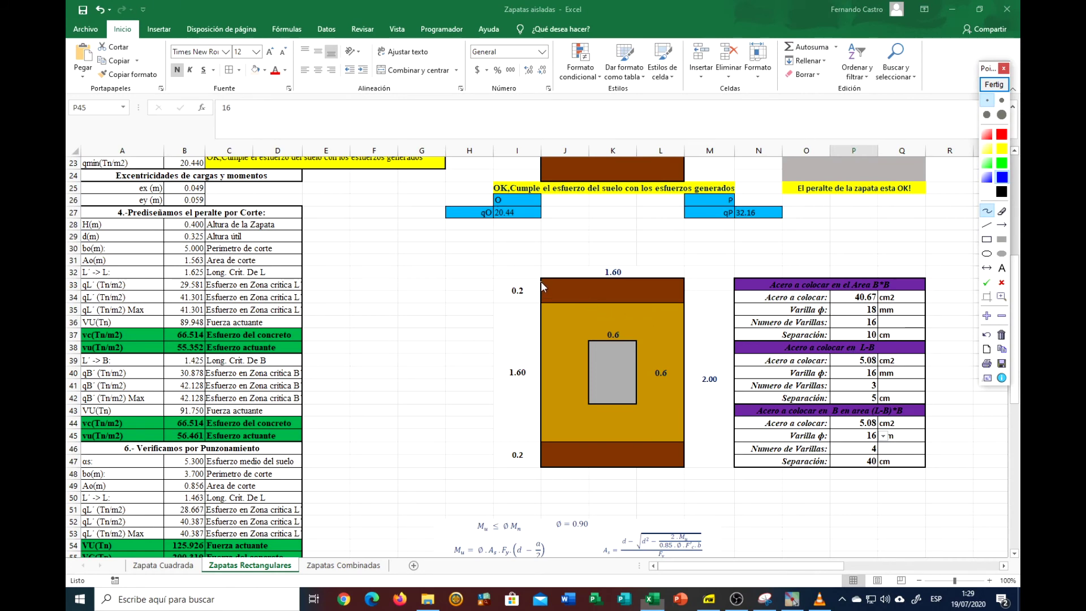
left_click_drag(541, 280, 649, 290)
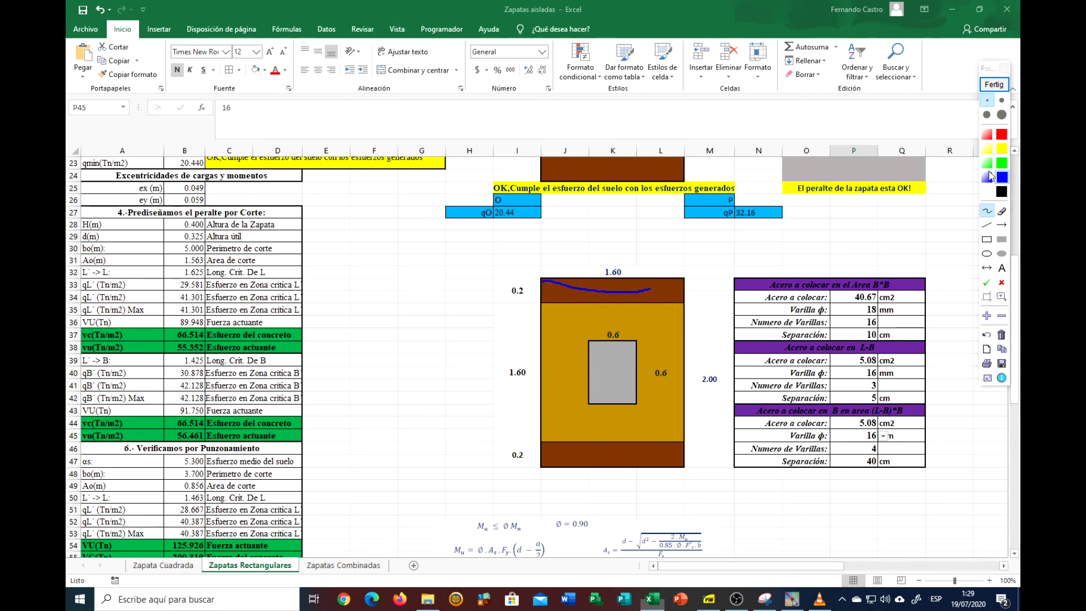
left_click(993, 86)
Restart the annotation and draw three straight blue horizontal bars across the upper brown band of the footing plan
left_click(994, 86)
left_click(987, 224)
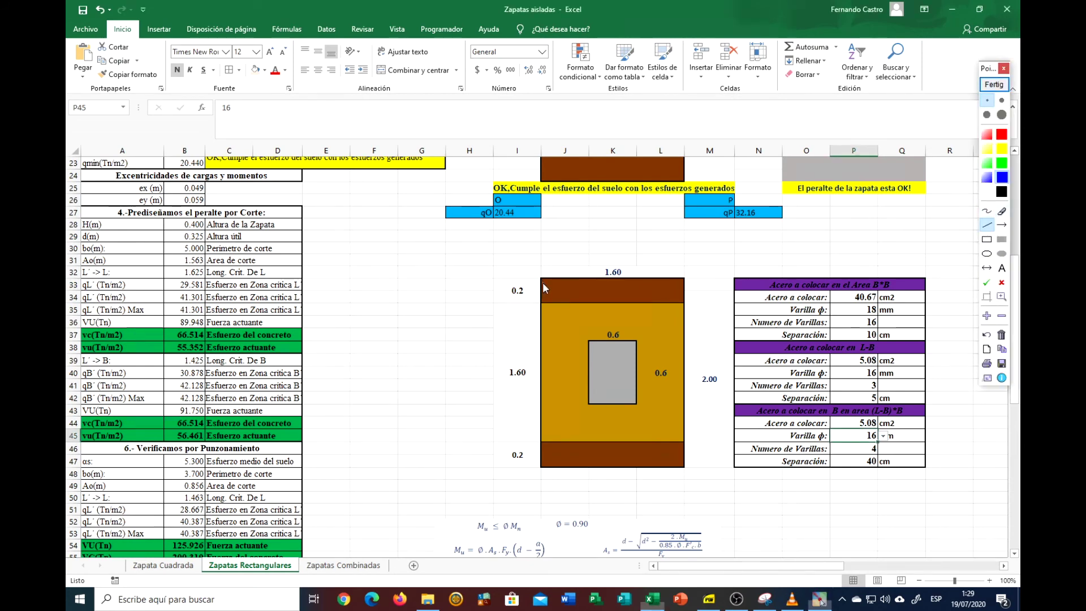
left_click_drag(542, 281, 683, 282)
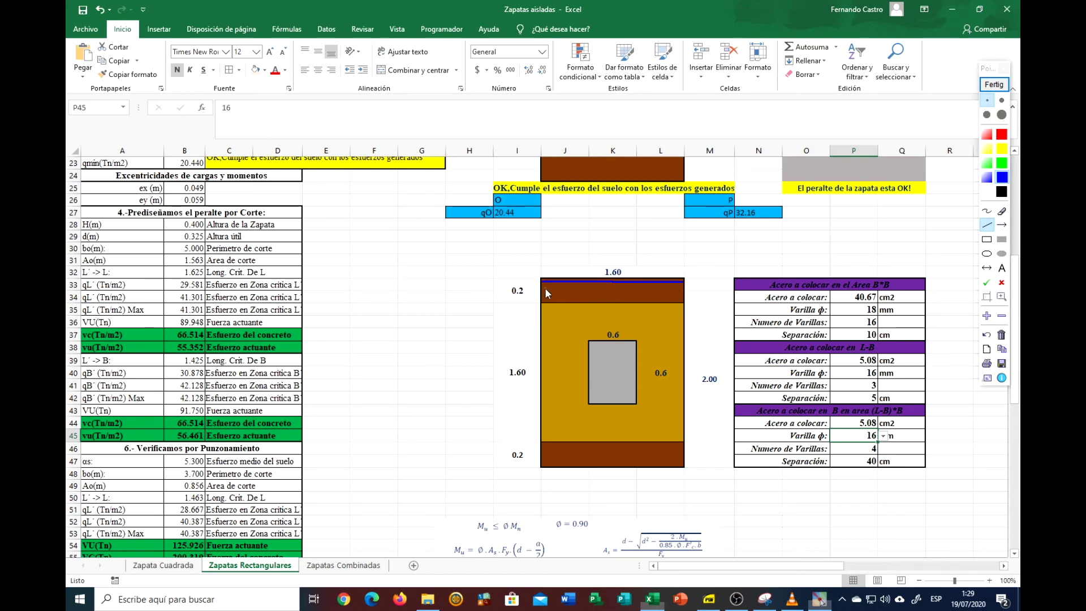
left_click_drag(543, 288, 682, 288)
left_click_drag(541, 301, 681, 304)
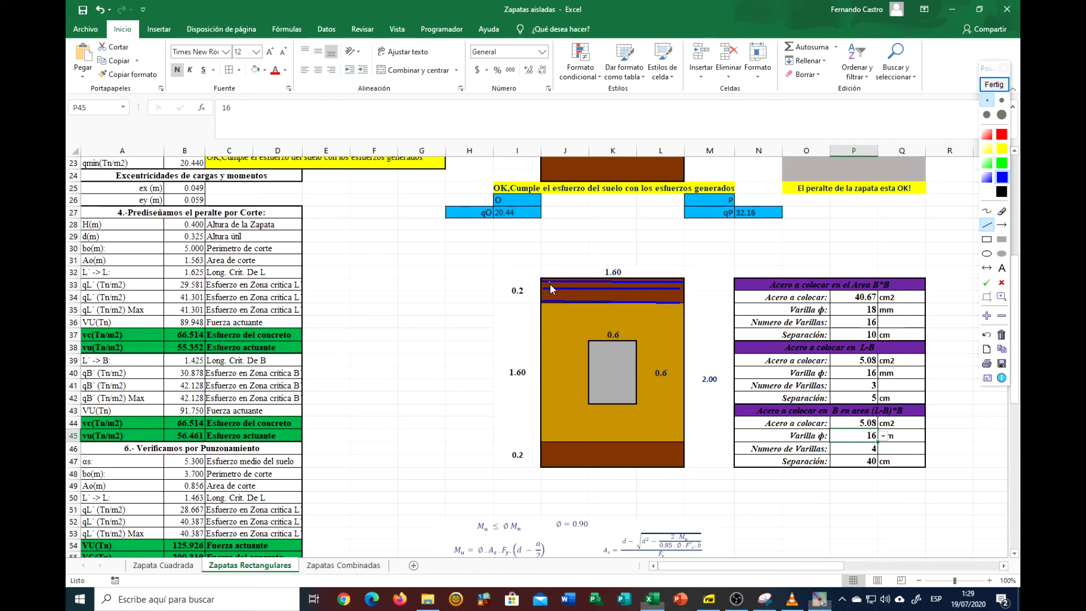
Draw four blue vertical bars over the full height of the footing plan, crossing the upper band's horizontal bars
left_click_drag(557, 411, 550, 464)
left_click_drag(590, 277, 589, 365)
left_click_drag(589, 443, 589, 454)
left_click_drag(642, 284, 639, 383)
left_click_drag(641, 447, 673, 461)
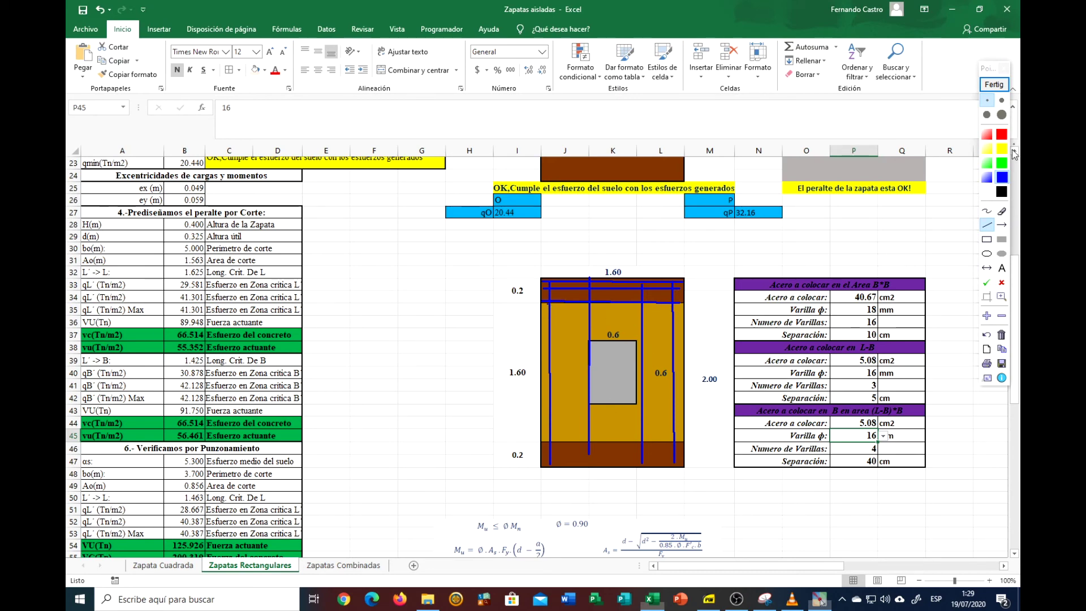
Erase the parts of the four blue vertical bars that extend below the upper brown band
left_click(1002, 213)
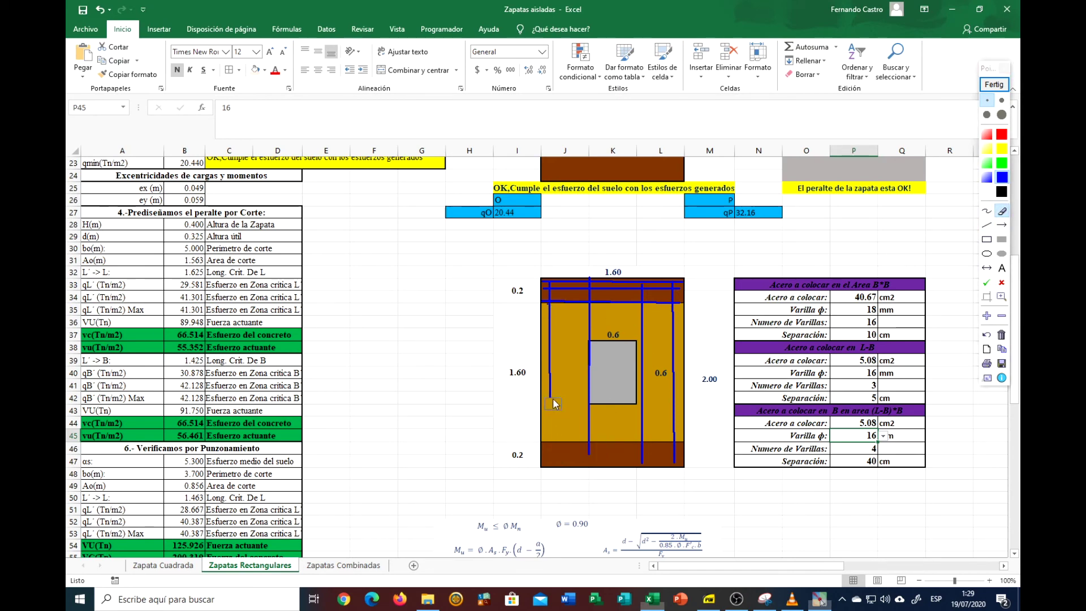
left_click_drag(591, 452, 592, 337)
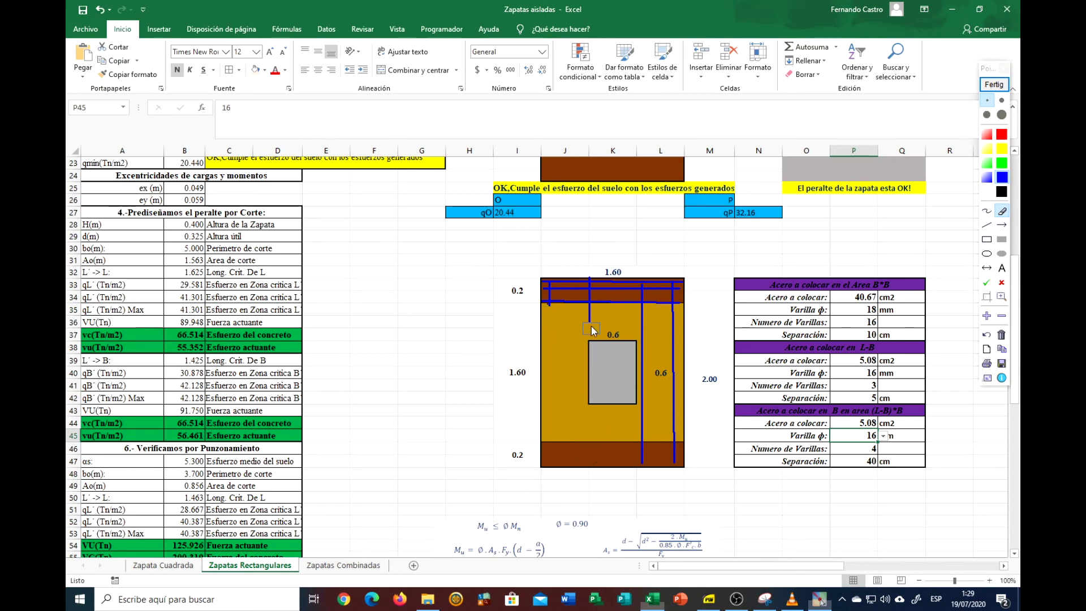
left_click_drag(643, 467, 640, 314)
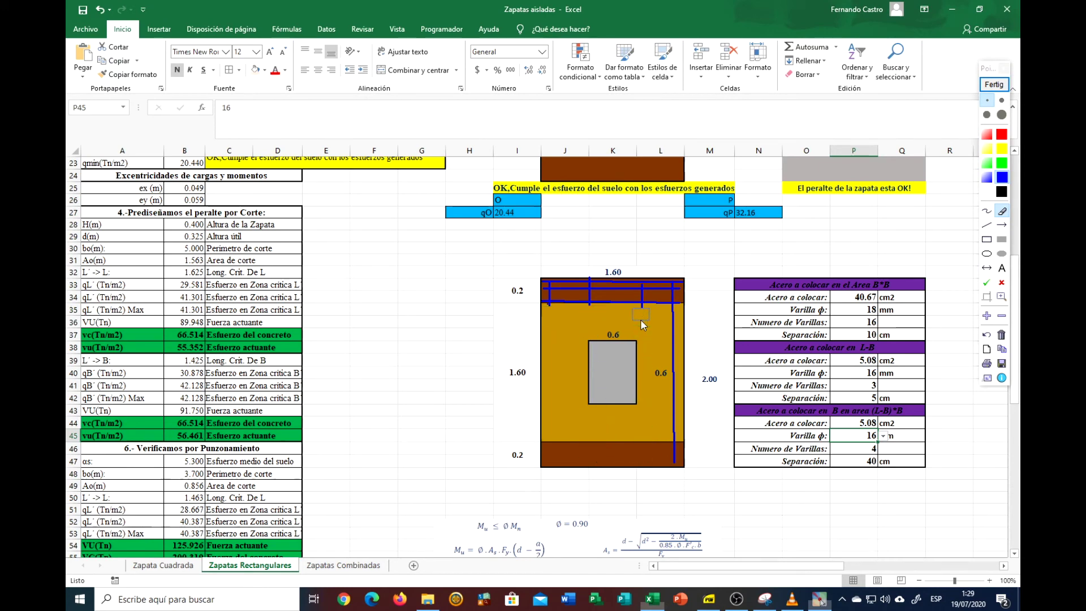
left_click_drag(673, 457, 673, 316)
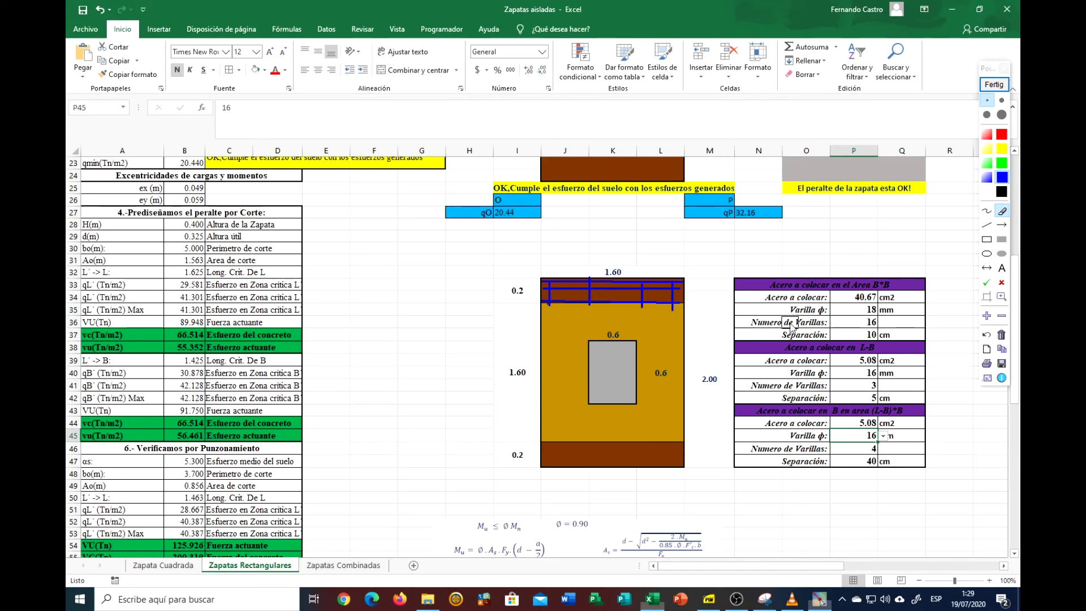
Draw a red grid of straight horizontal and vertical bars over the central B*B area of the footing plan
left_click(1003, 138)
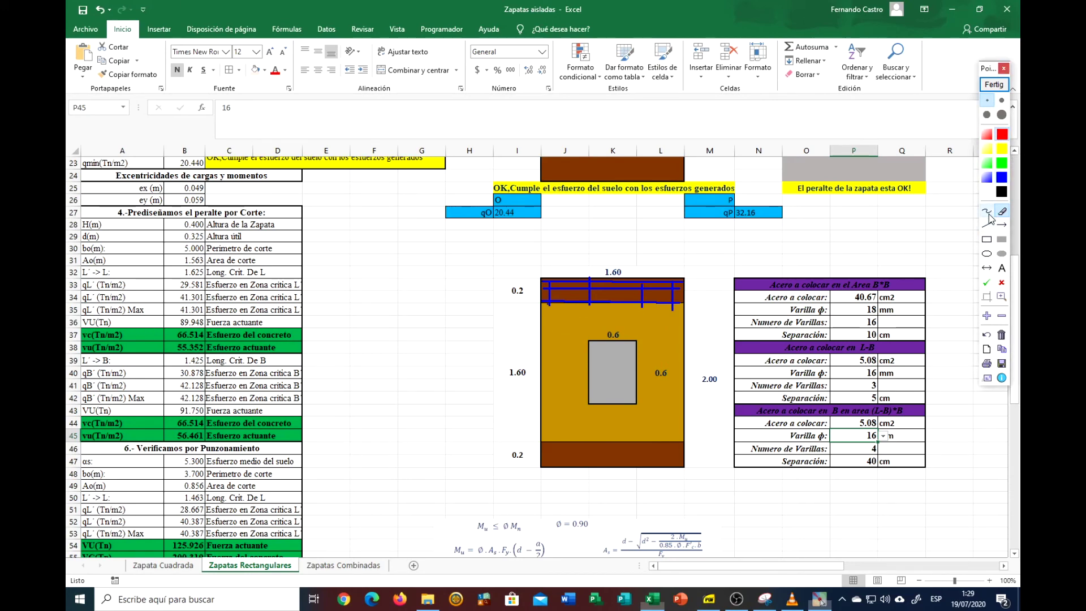
left_click(985, 226)
mouse_move(543, 312)
left_mouse_down()
mouse_move(678, 313)
mouse_move(669, 350)
left_mouse_up()
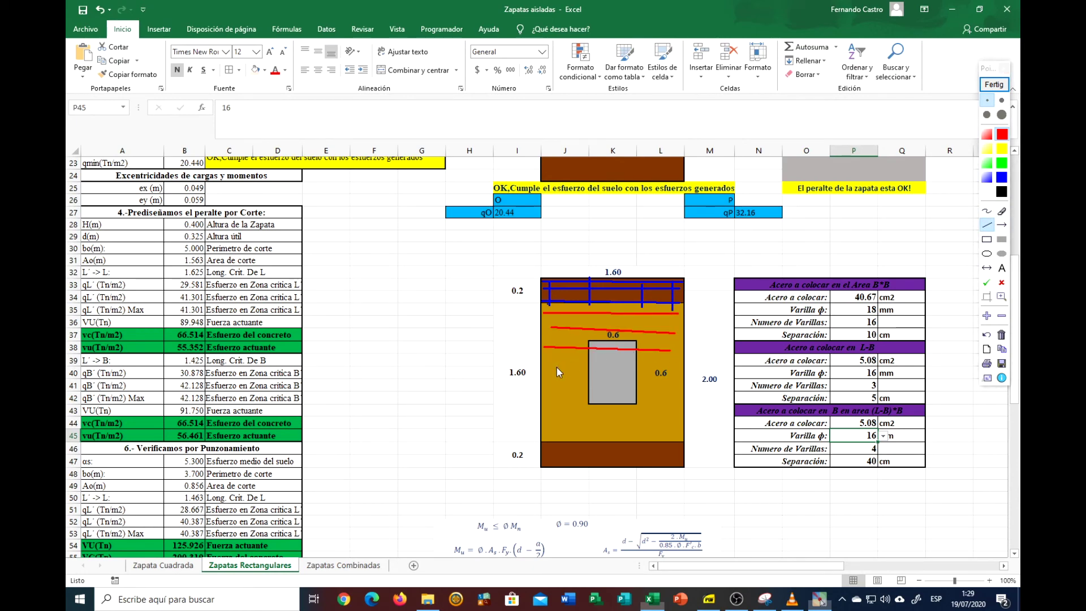
mouse_move(554, 368)
left_mouse_down()
mouse_move(672, 370)
mouse_move(675, 393)
left_mouse_up()
left_click_drag(548, 419, 671, 421)
left_click_drag(565, 310, 566, 416)
left_click_drag(598, 307, 593, 423)
left_click_drag(653, 334, 649, 425)
Draw blue horizontal and vertical bars in the lower brown band of the footing plan, and end the annotation
left_click(1002, 177)
left_click_drag(547, 441, 677, 445)
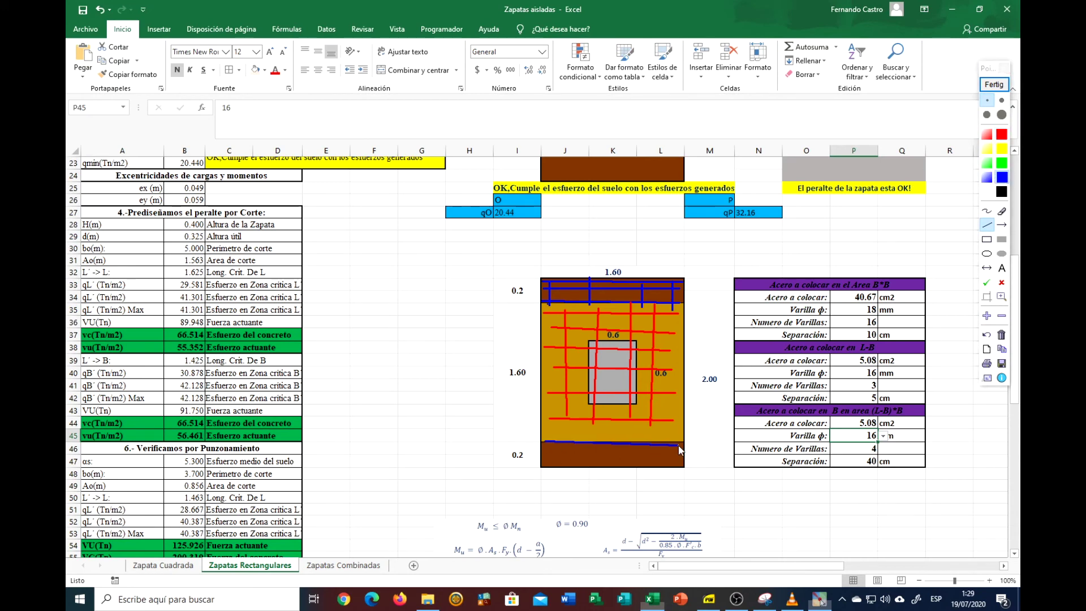
left_click_drag(549, 451, 614, 456)
left_click_drag(546, 467, 658, 470)
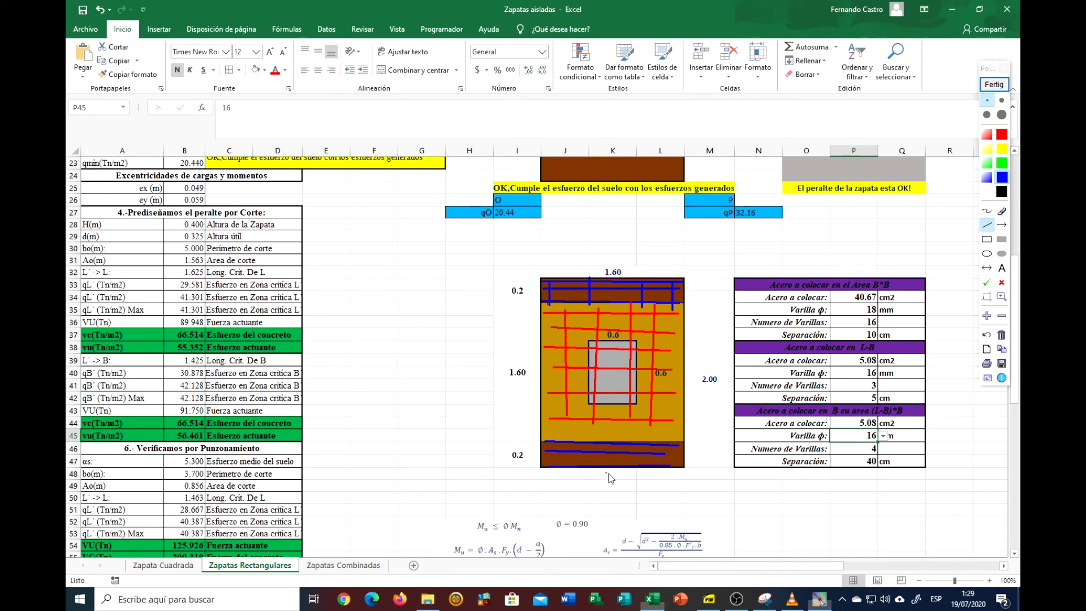
left_click_drag(545, 445, 547, 463)
mouse_move(608, 444)
left_mouse_down()
mouse_move(611, 460)
mouse_move(664, 464)
left_mouse_up()
left_click(993, 85)
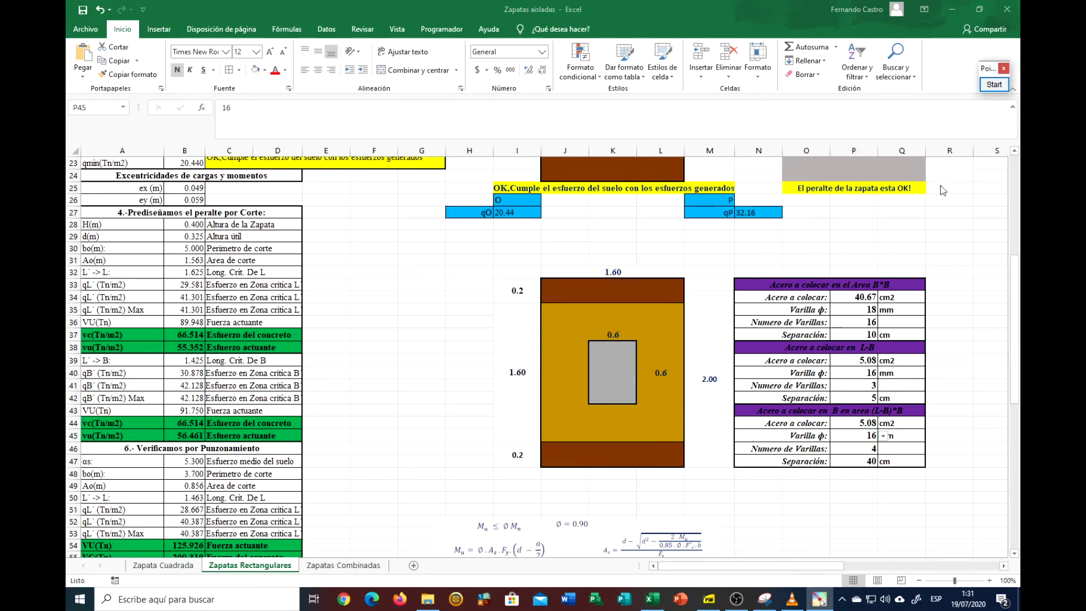
Set the Varilla ϕ to 18 mm in both the L-B block and the B en area (L-B)*B block
left_click(858, 375)
left_click(883, 374)
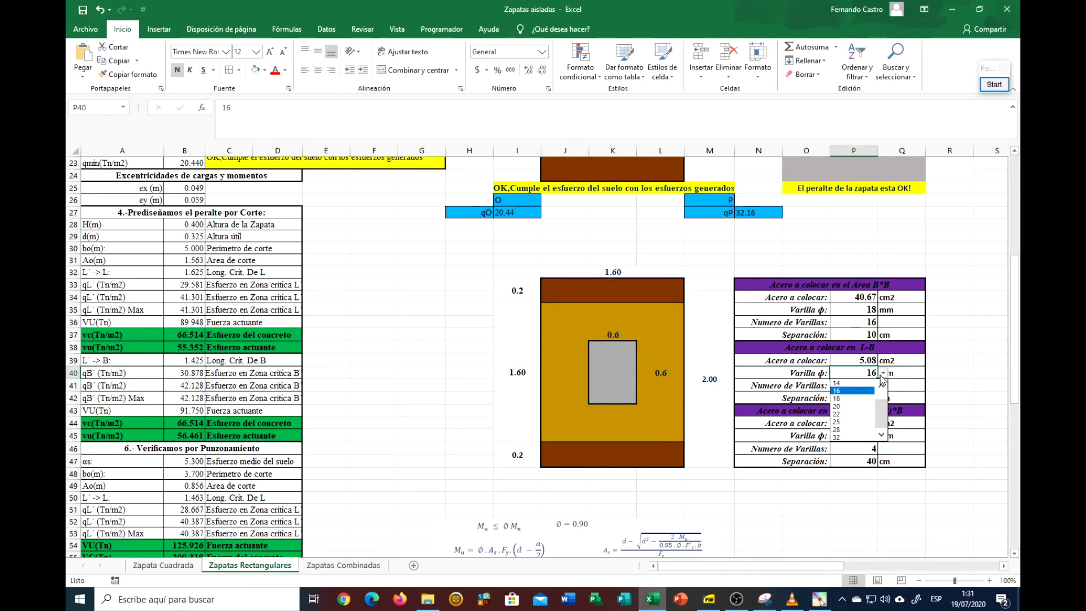
left_click(852, 397)
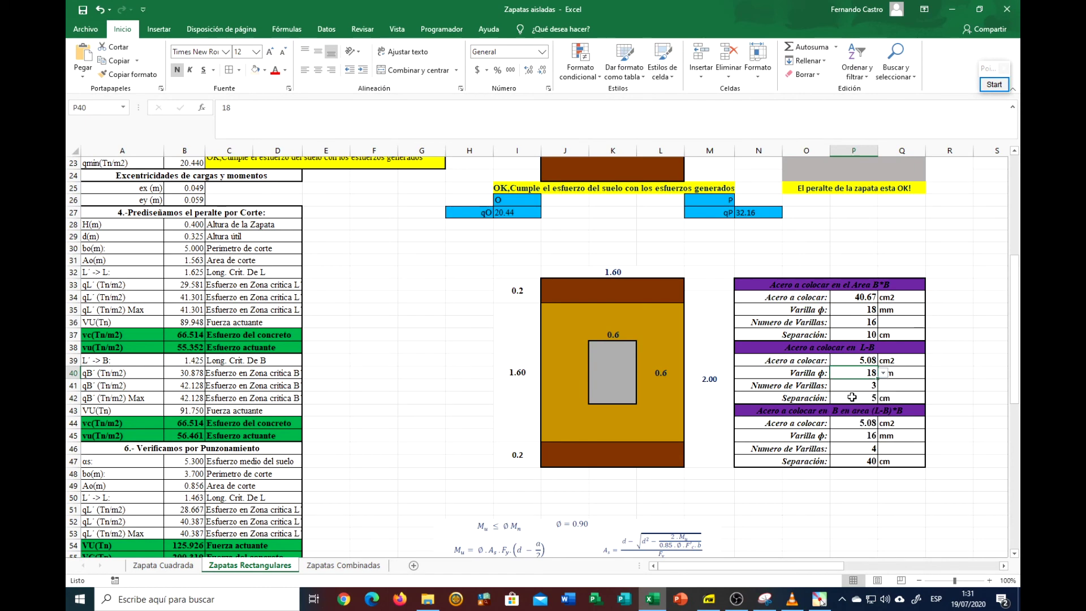
left_click(864, 439)
left_click(883, 436)
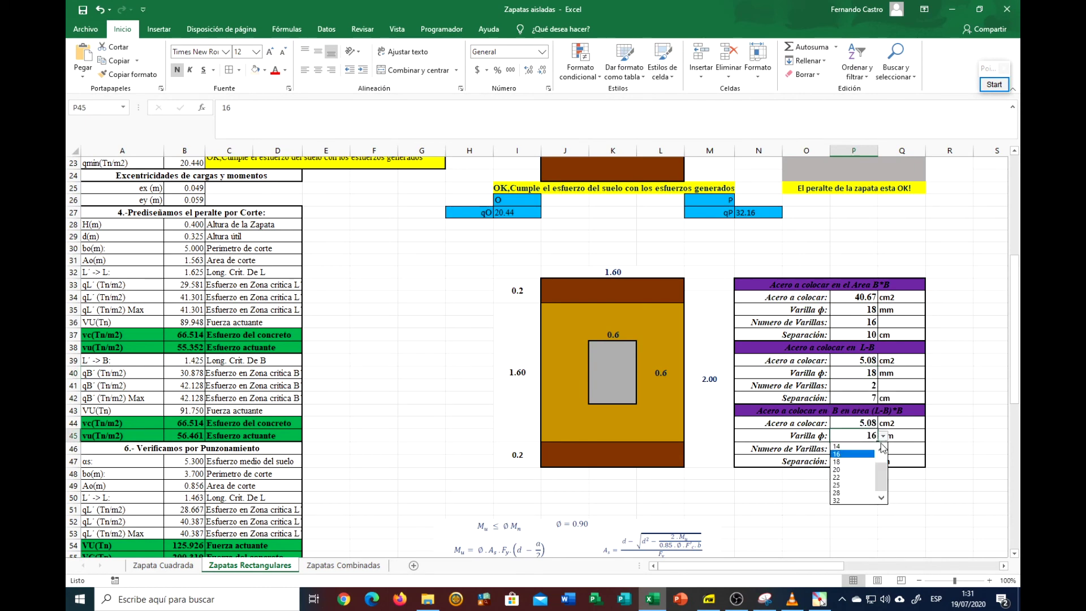
left_click(847, 457)
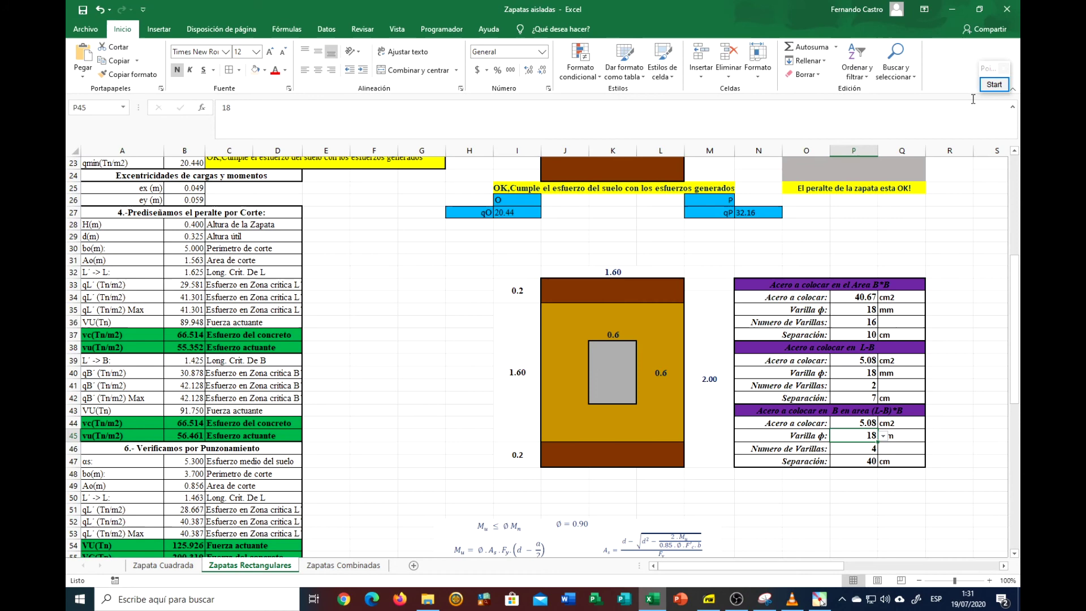
Start a new annotation and draw straight blue horizontal bars across the central area and both brown bands of the footing plan
left_click(987, 88)
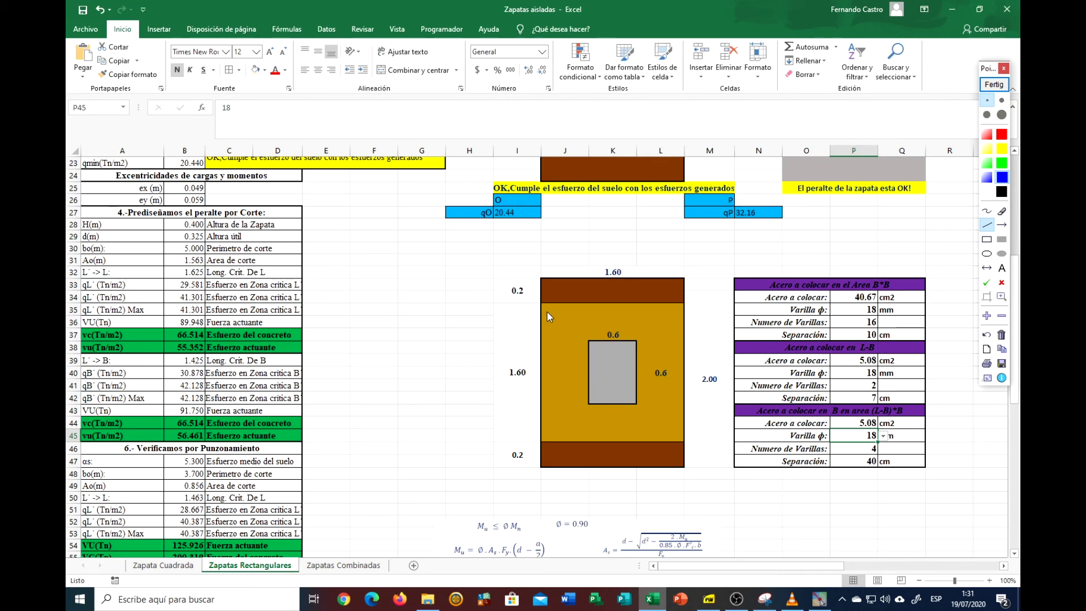
left_click_drag(541, 303, 680, 302)
left_click_drag(544, 322, 676, 321)
left_click_drag(546, 347, 680, 346)
left_click_drag(543, 375, 663, 375)
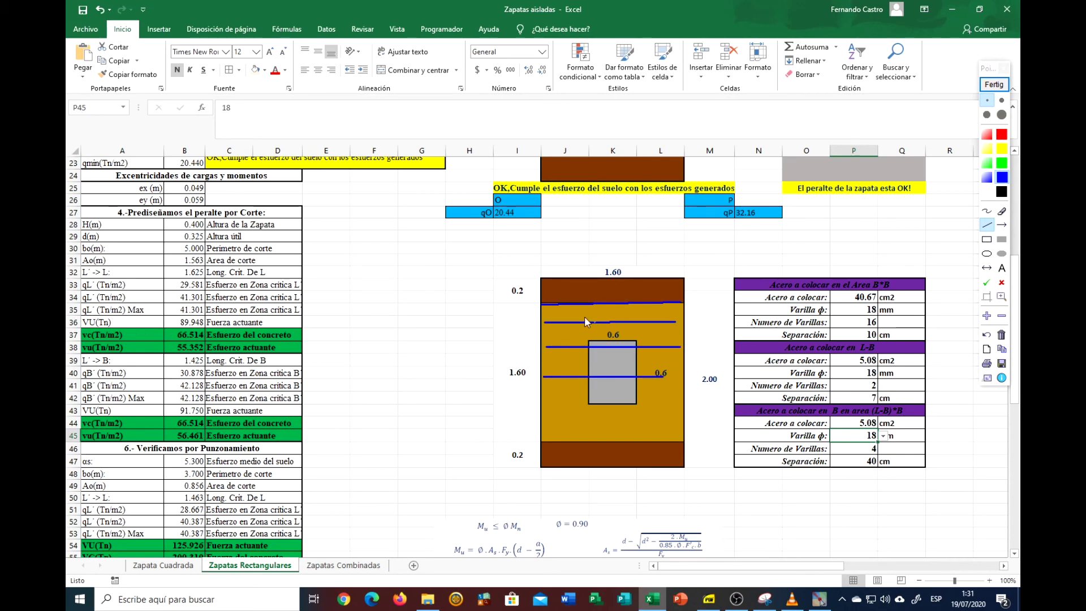
left_click_drag(542, 284, 681, 294)
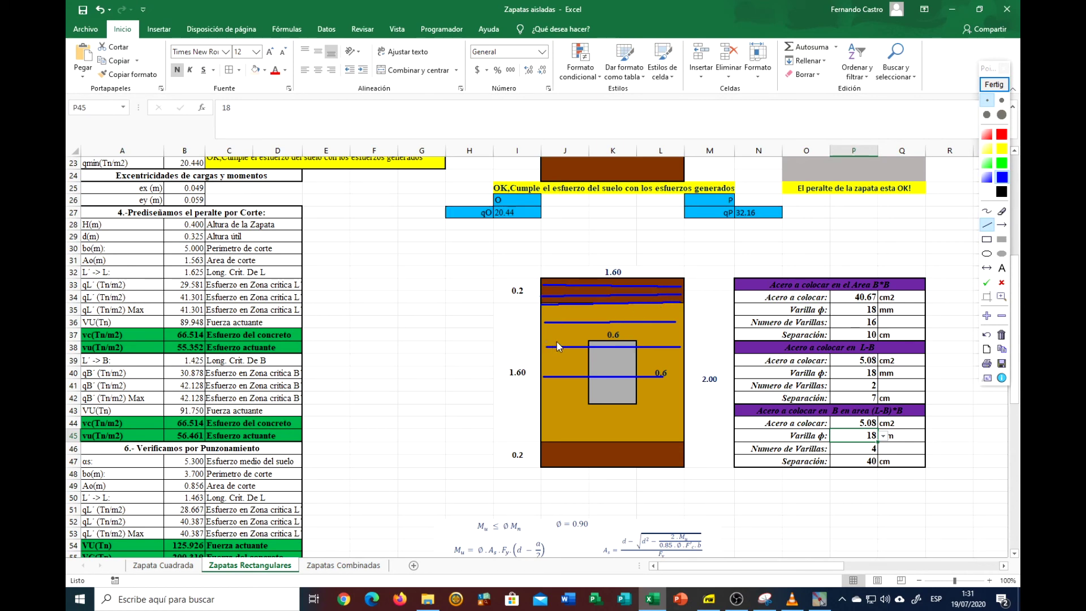
left_click_drag(544, 404, 677, 399)
left_click_drag(551, 416, 656, 423)
mouse_move(551, 438)
left_mouse_down()
mouse_move(683, 443)
mouse_move(662, 452)
mouse_move(674, 453)
left_mouse_up()
left_click_drag(553, 464, 681, 465)
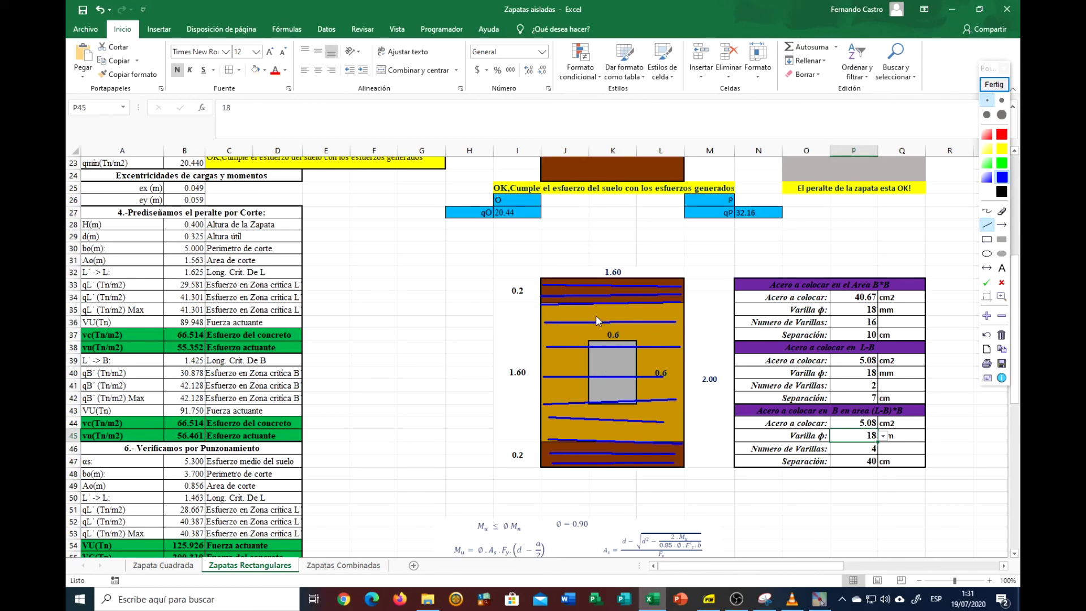
Draw seven blue vertical bars across the footing plan, alternating full-length bars with shorter ones limited to the central area
left_click_drag(552, 279, 551, 476)
left_click_drag(569, 304, 564, 428)
left_click_drag(590, 280, 585, 460)
left_click_drag(613, 304, 608, 440)
left_click_drag(640, 276, 634, 471)
left_click_drag(655, 307, 654, 423)
left_click_drag(671, 277, 672, 457)
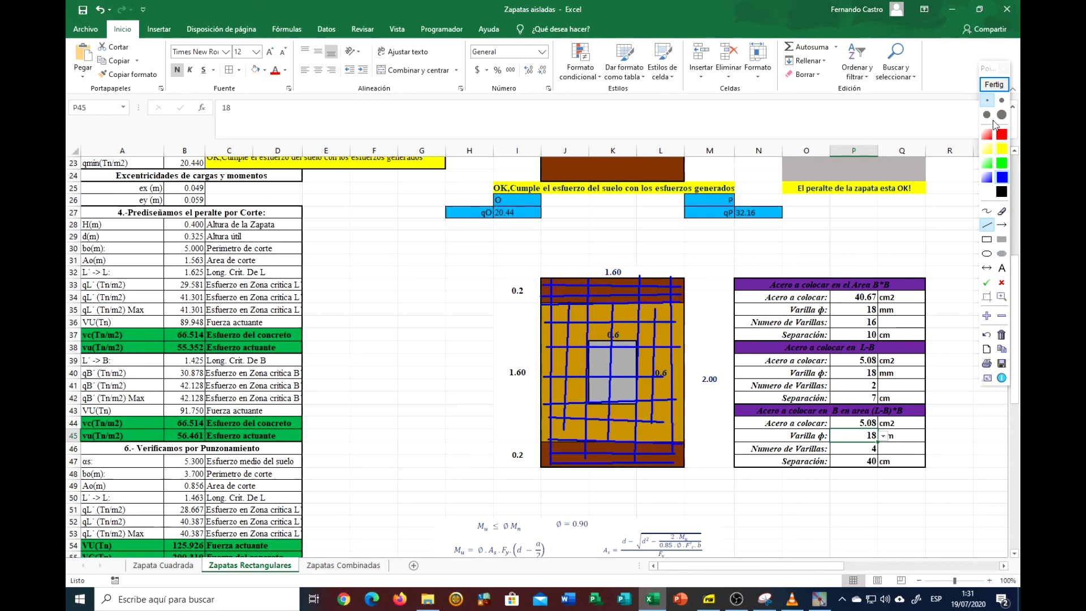
left_click(987, 100)
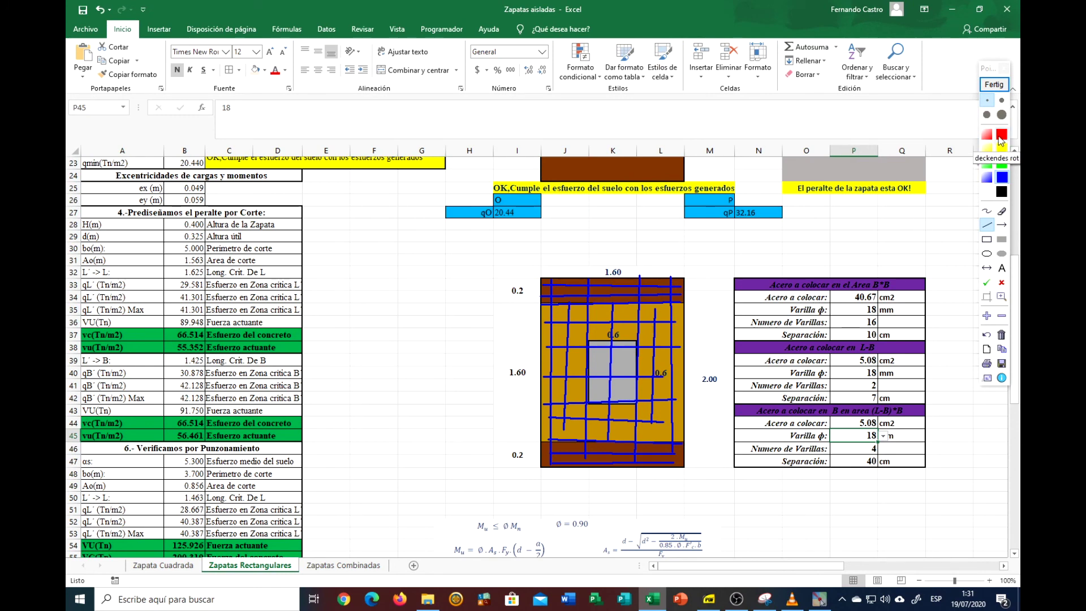
Outline the footing plan's upper brown band with a blue ellipse and its lower brown band with a red ellipse
left_click(986, 253)
mouse_move(531, 264)
left_mouse_down()
mouse_move(624, 302)
mouse_move(699, 309)
left_mouse_up()
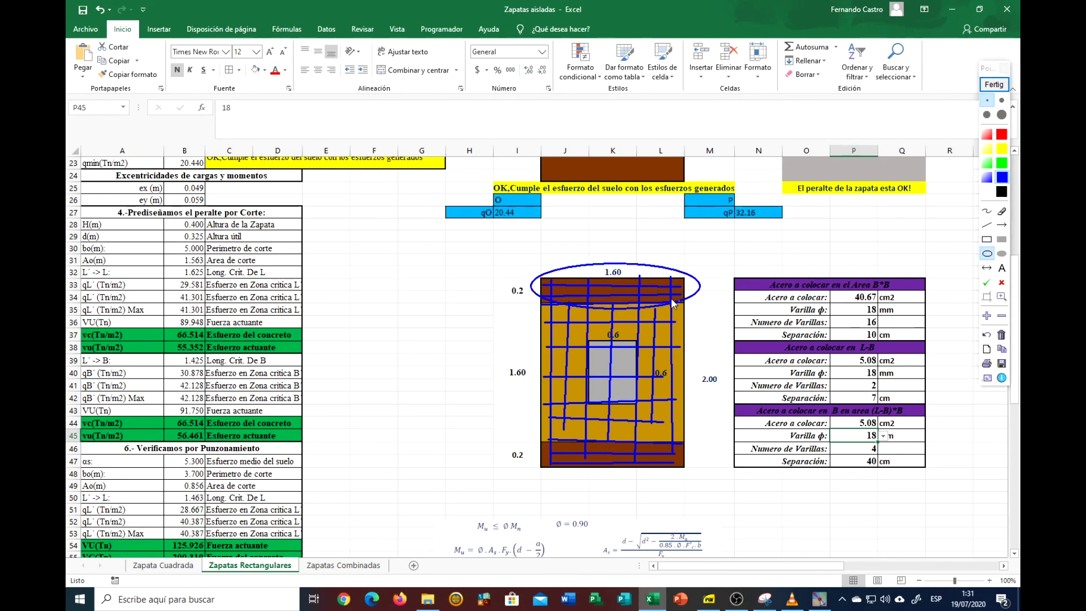
left_click(1002, 134)
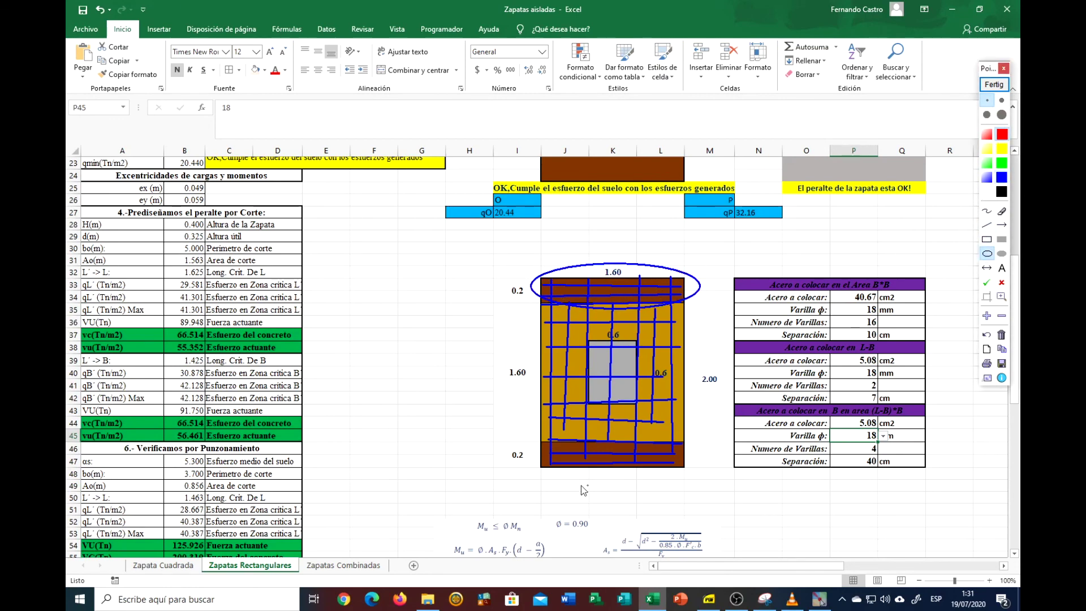
mouse_move(539, 440)
left_mouse_down()
mouse_move(666, 479)
mouse_move(702, 478)
left_mouse_up()
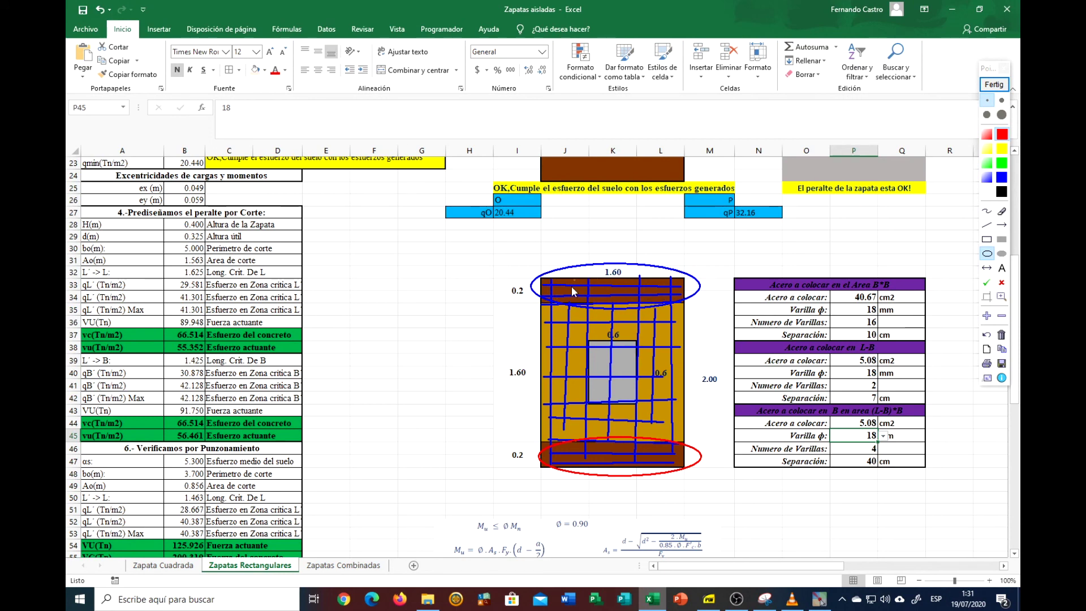
Add short blue vertical bars in the upper brown band and circle the lower brown band with a blue ellipse
left_click(1002, 179)
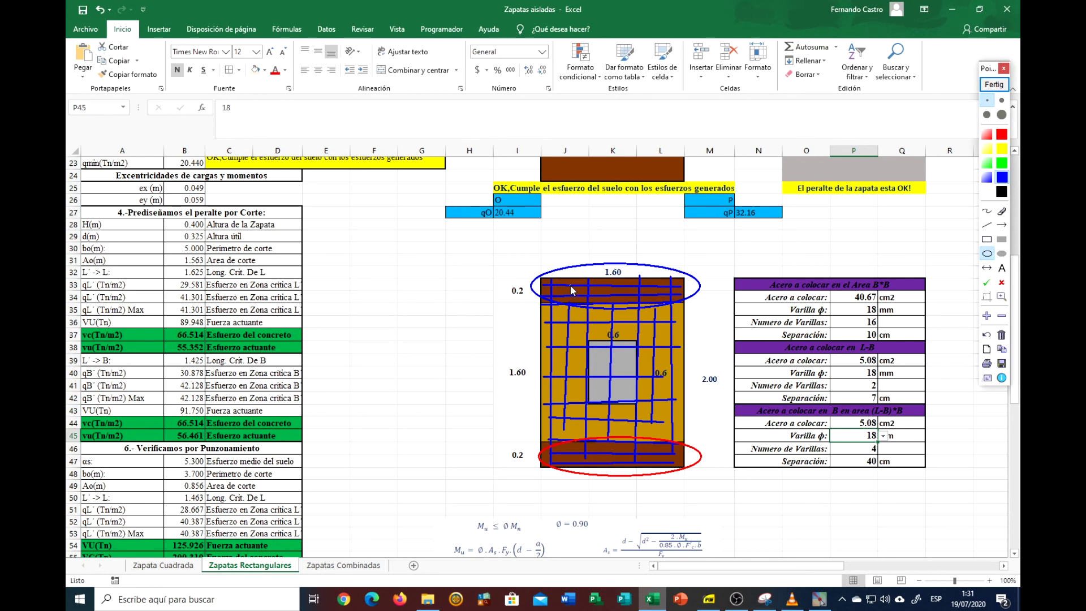
left_click_drag(570, 276, 570, 319)
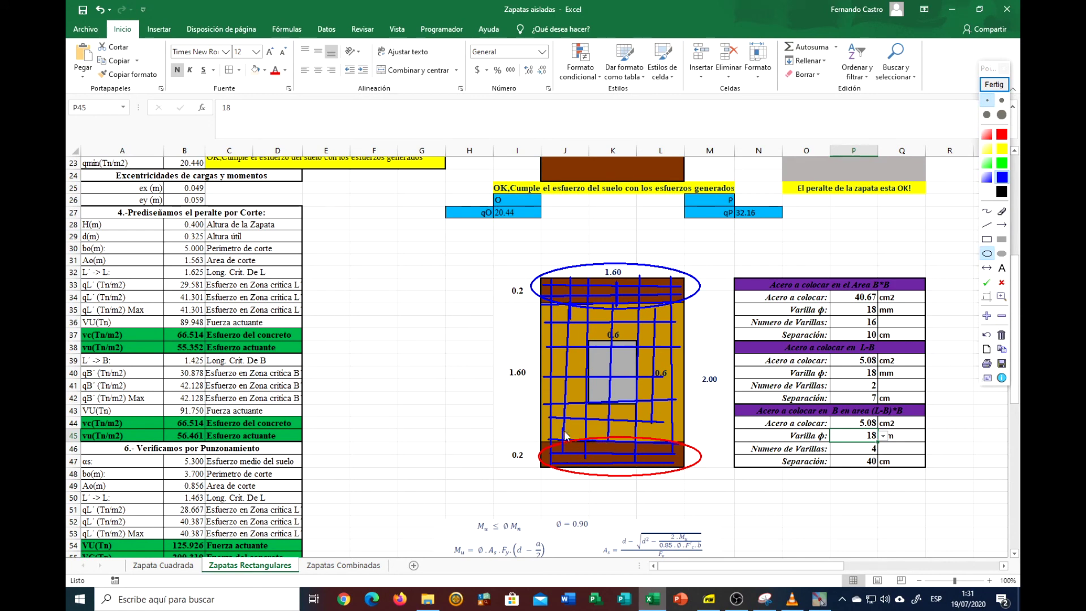
left_click_drag(507, 428, 682, 481)
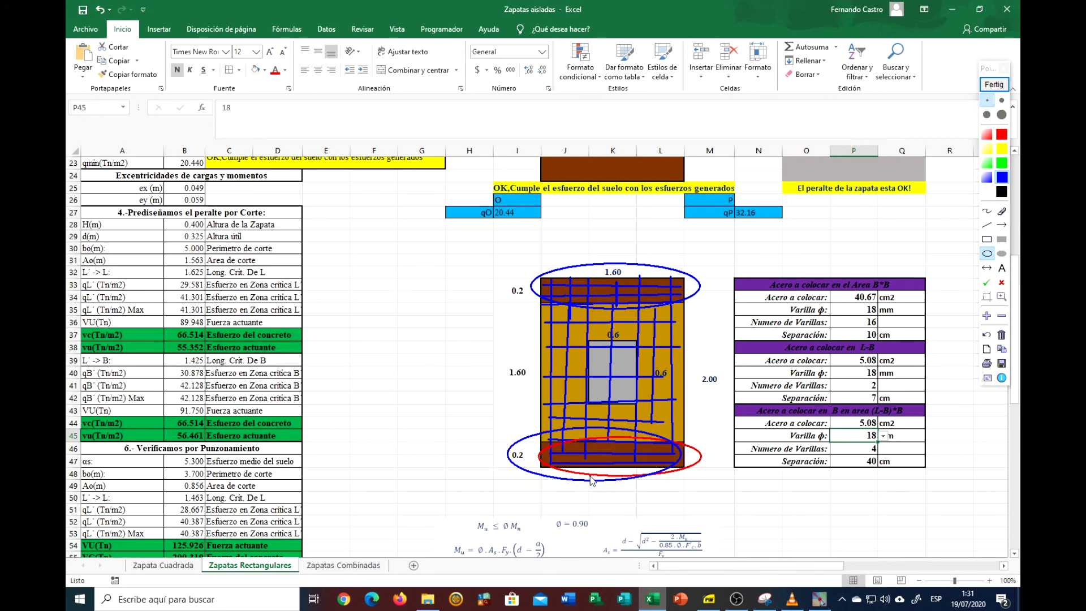
Draw freehand blue leader lines from the ellipses around both brown bands, with a handwritten mark at the end of the upper one
left_click(986, 211)
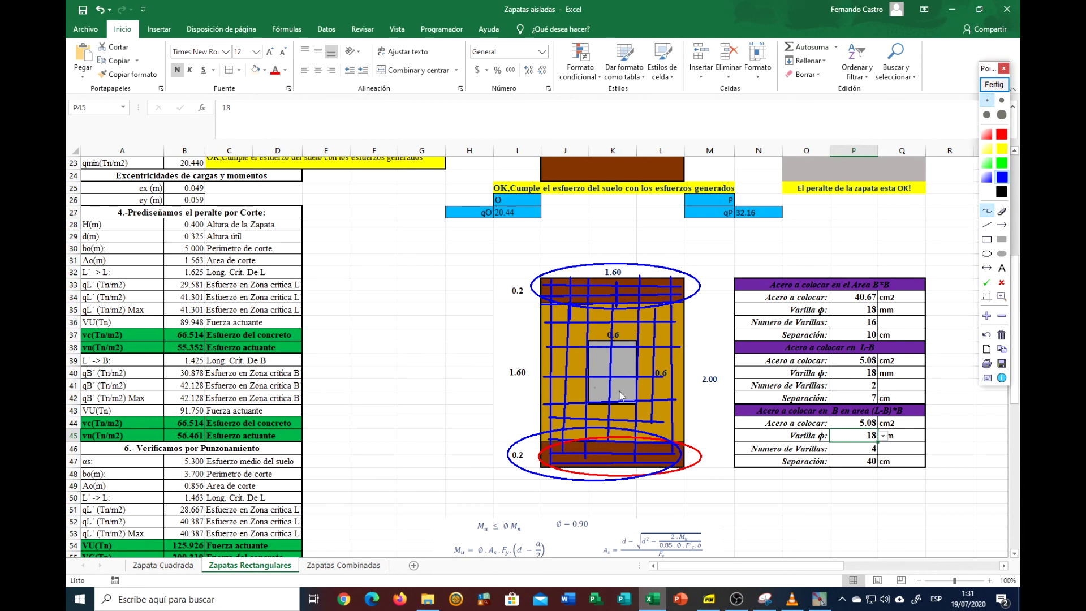
left_click_drag(694, 446, 703, 429)
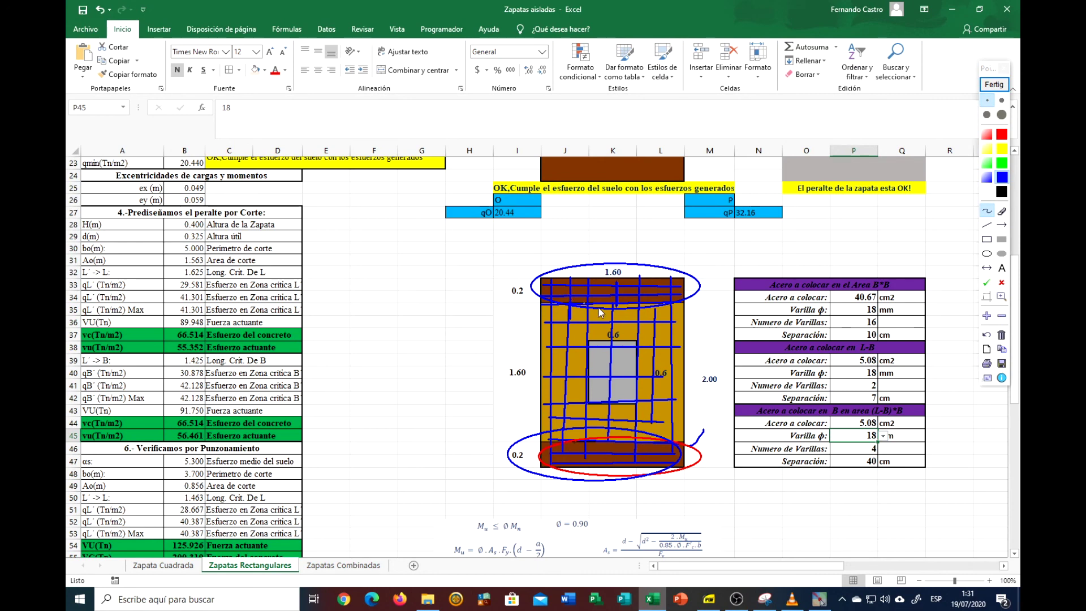
mouse_move(681, 276)
left_mouse_down()
mouse_move(735, 242)
mouse_move(773, 250)
left_mouse_up()
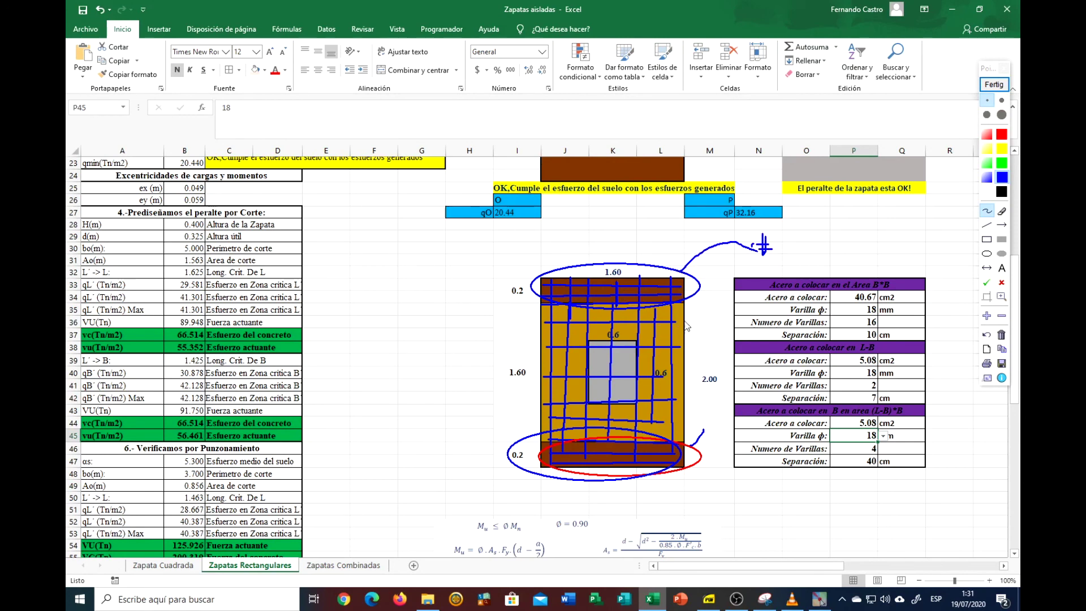